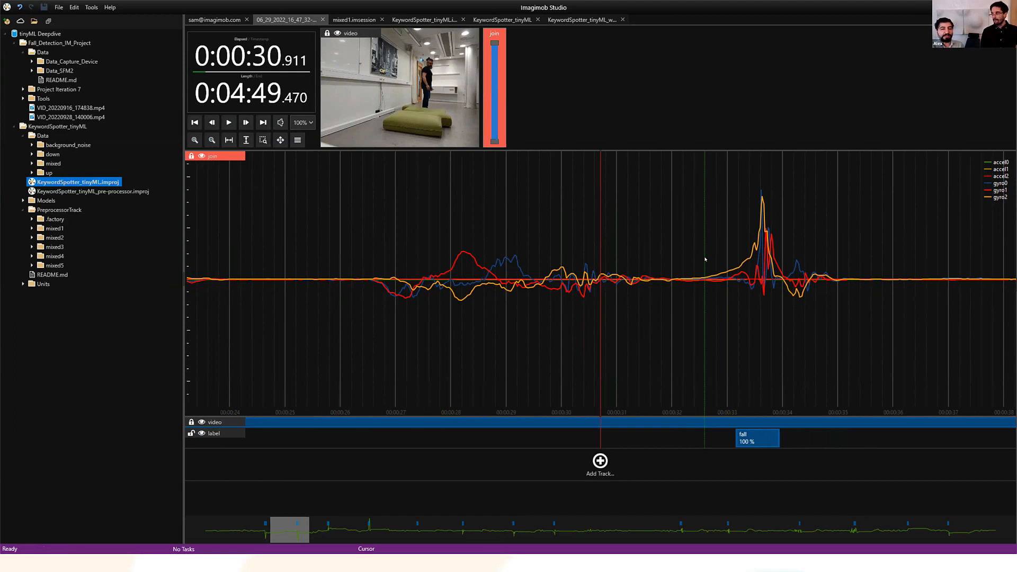
# Inspect the motion signals leading up to and around the fall label in the fall-detection session at closer range.
pyautogui.moveTo(565, 428); pyautogui.dragTo(559, 454)
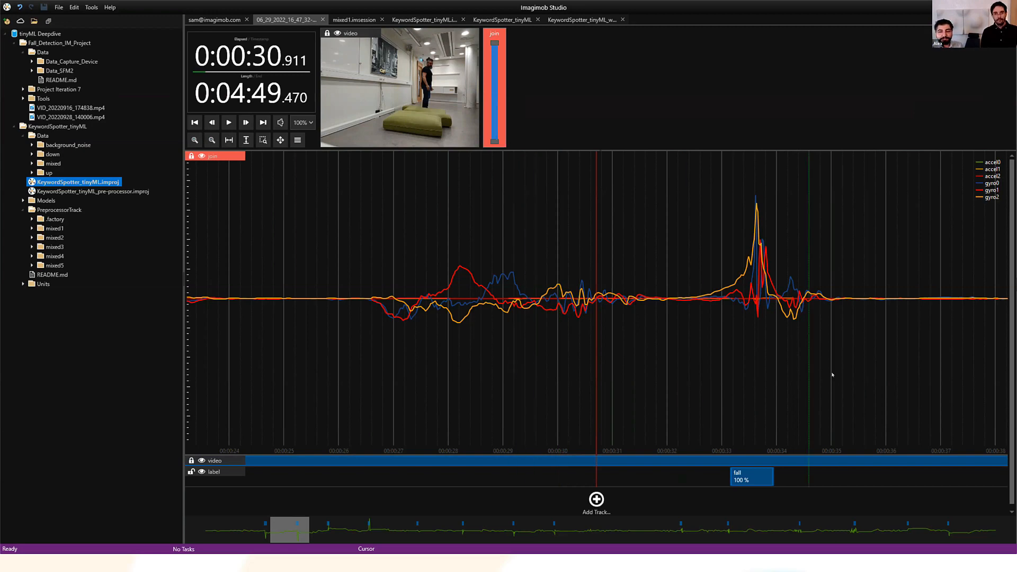
pyautogui.scroll(3, 806, 356)
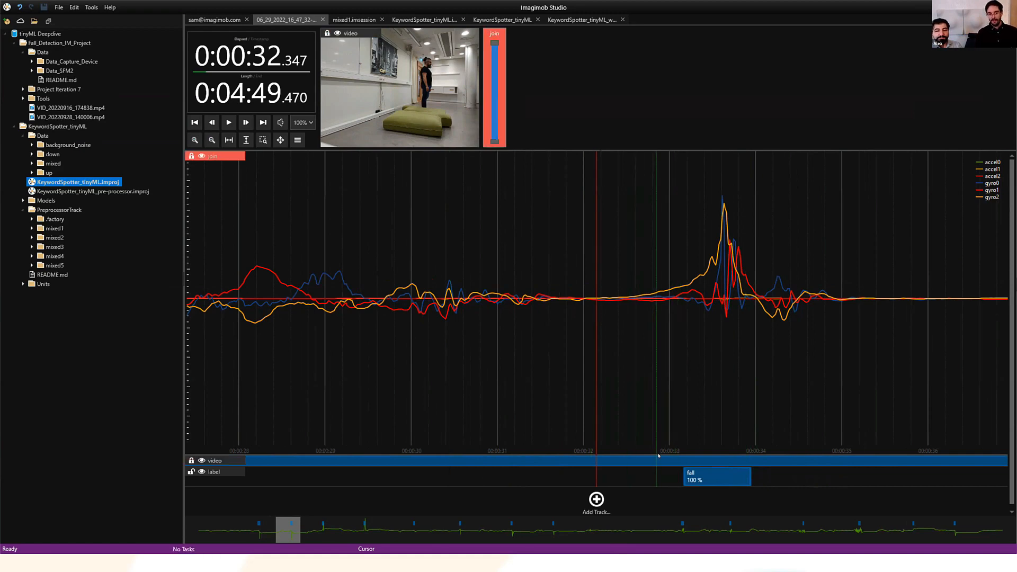
pyautogui.moveTo(659, 455); pyautogui.dragTo(658, 444)
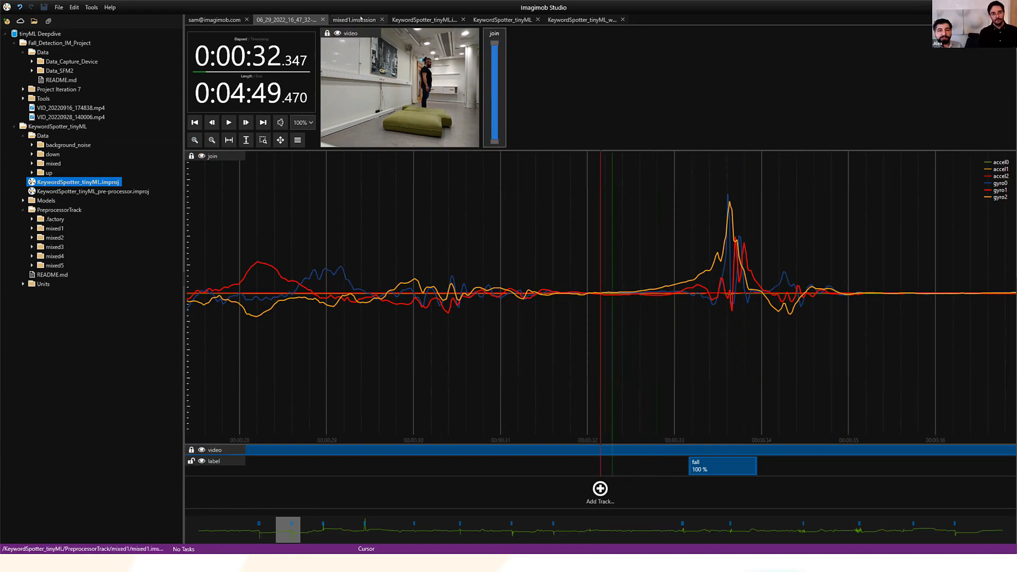
# Open the mixed1.imsession recording and play part of its audio to review the up and down keyword labels.
pyautogui.click(354, 20)
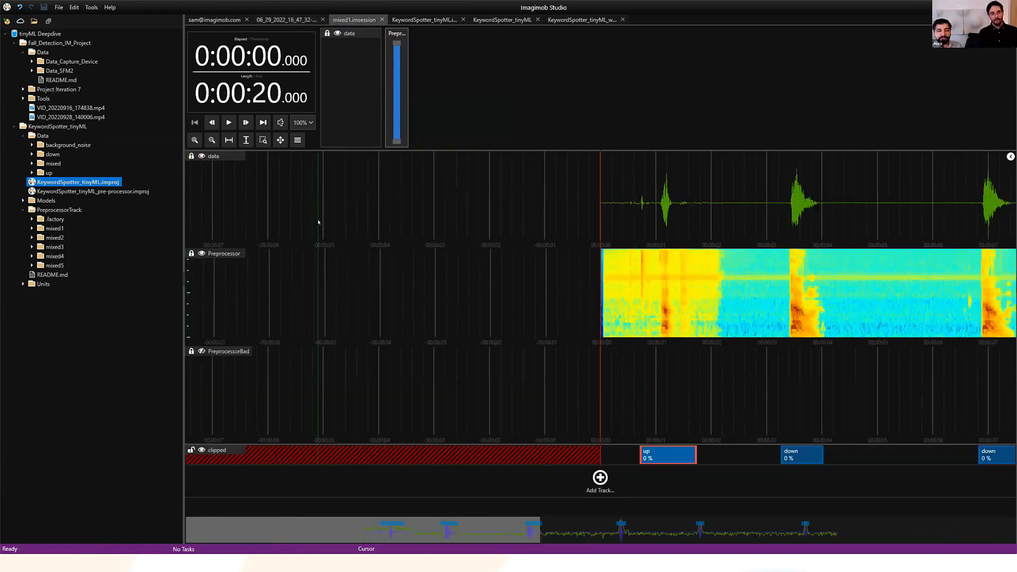
pyautogui.press('space')
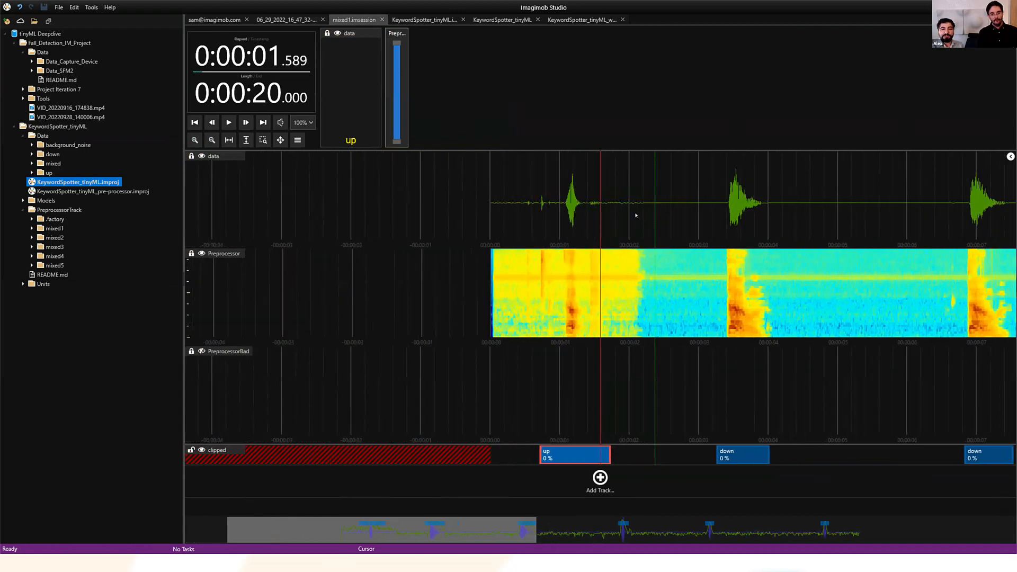
pyautogui.click(227, 122)
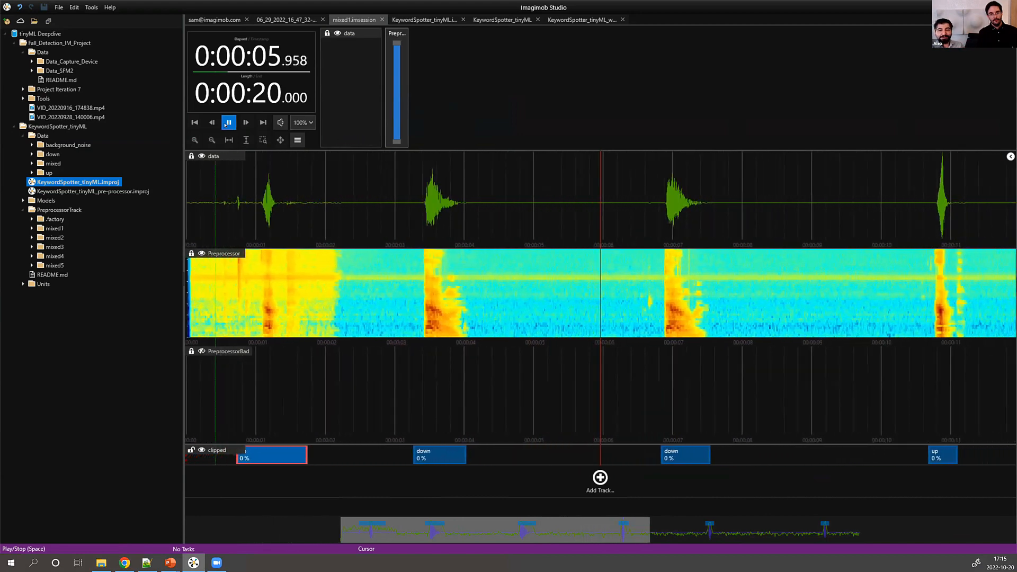
pyautogui.click(227, 123)
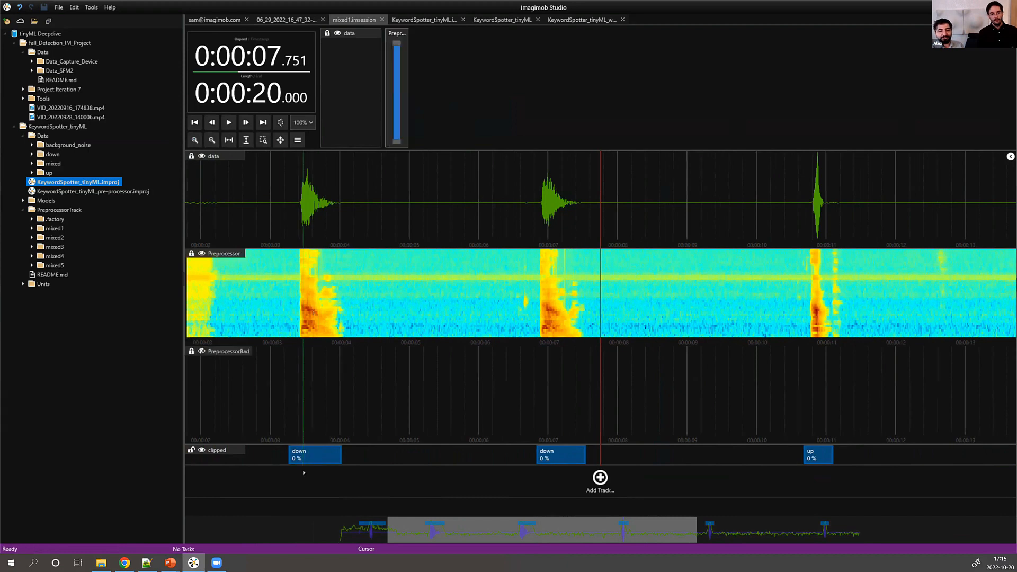
# Highlight the time range of the down keyword near 7 seconds on the waveform and the spectrogram, and clear the selection.
pyautogui.scroll(3, 555, 246)
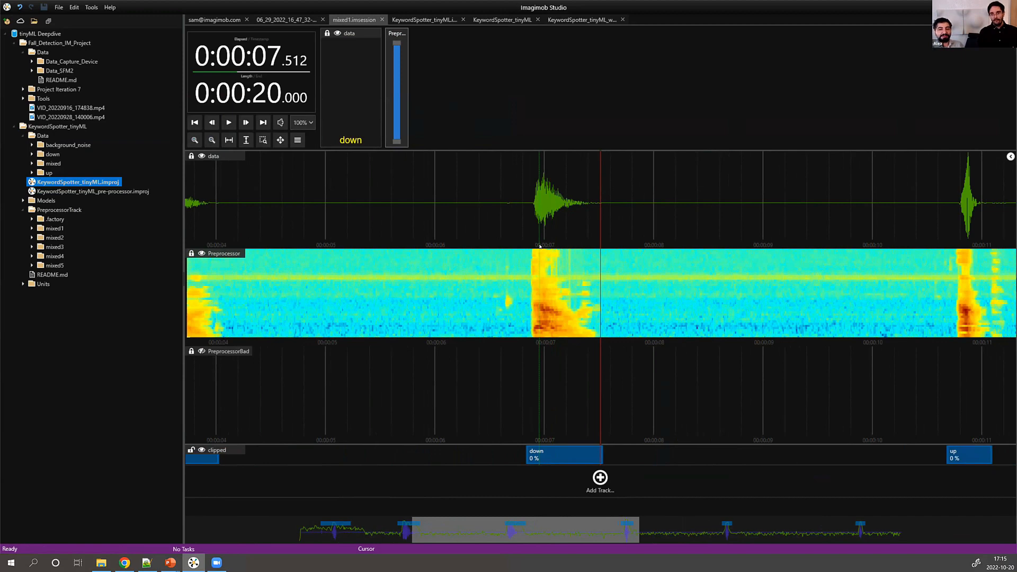
pyautogui.scroll(3, 530, 223)
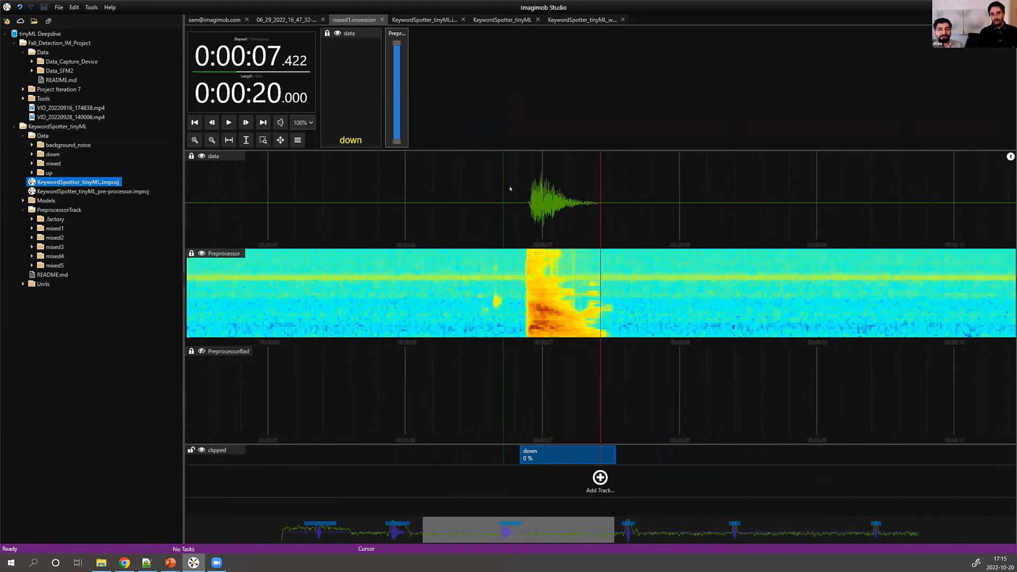
pyautogui.moveTo(504, 190); pyautogui.dragTo(623, 212)
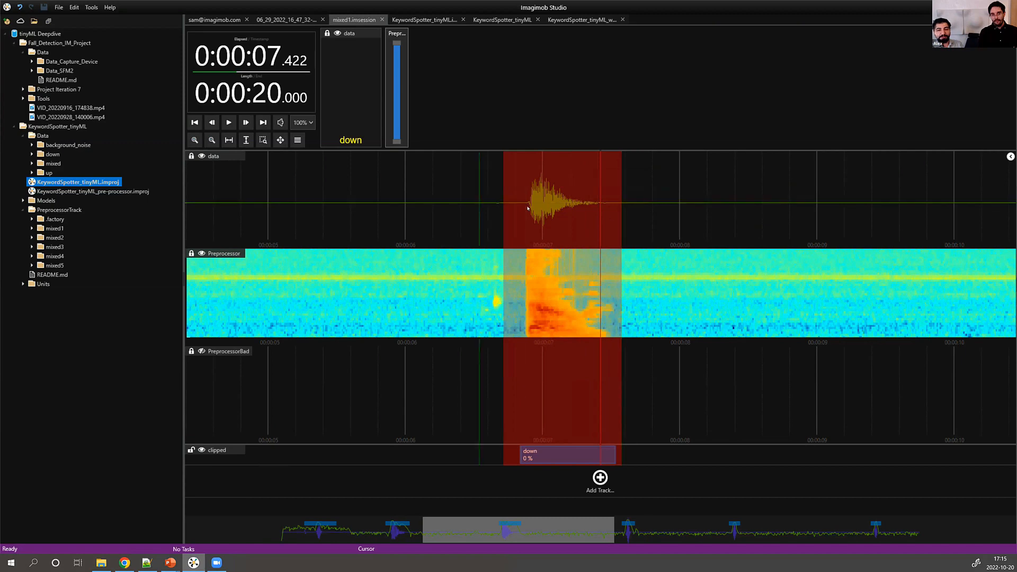
pyautogui.click(523, 293)
pyautogui.moveTo(516, 294); pyautogui.dragTo(631, 307)
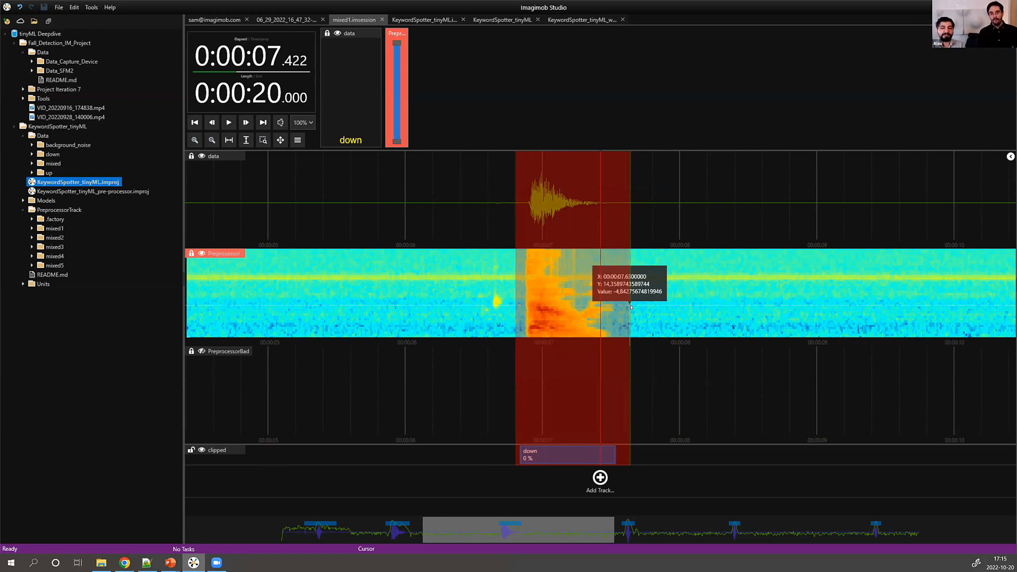
pyautogui.click(617, 235)
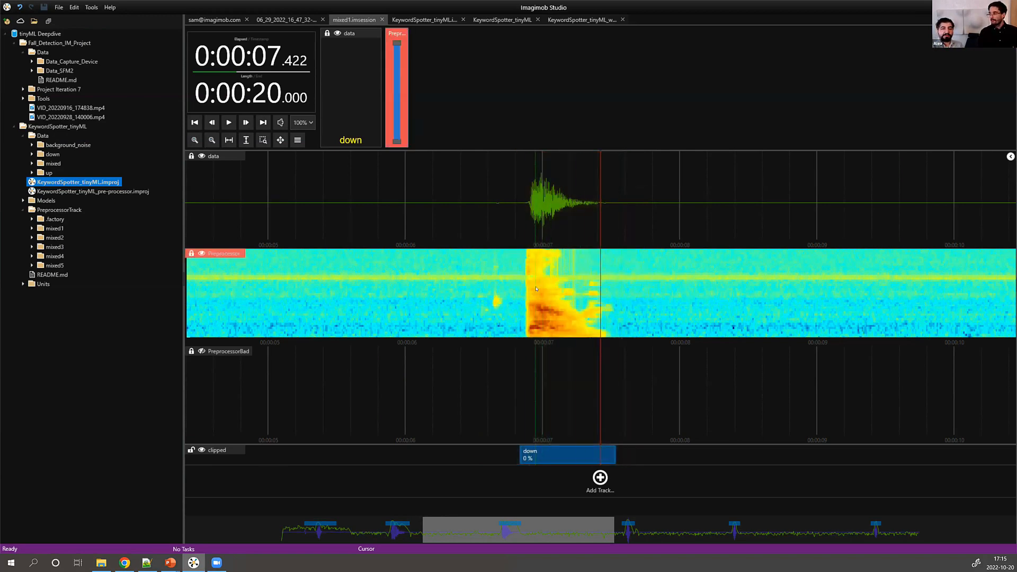
# Add a label named down on the clipped track, beginning at 6.856 s with a duration of 1.044 s and 100 % confidence.
pyautogui.moveTo(523, 221); pyautogui.dragTo(666, 241)
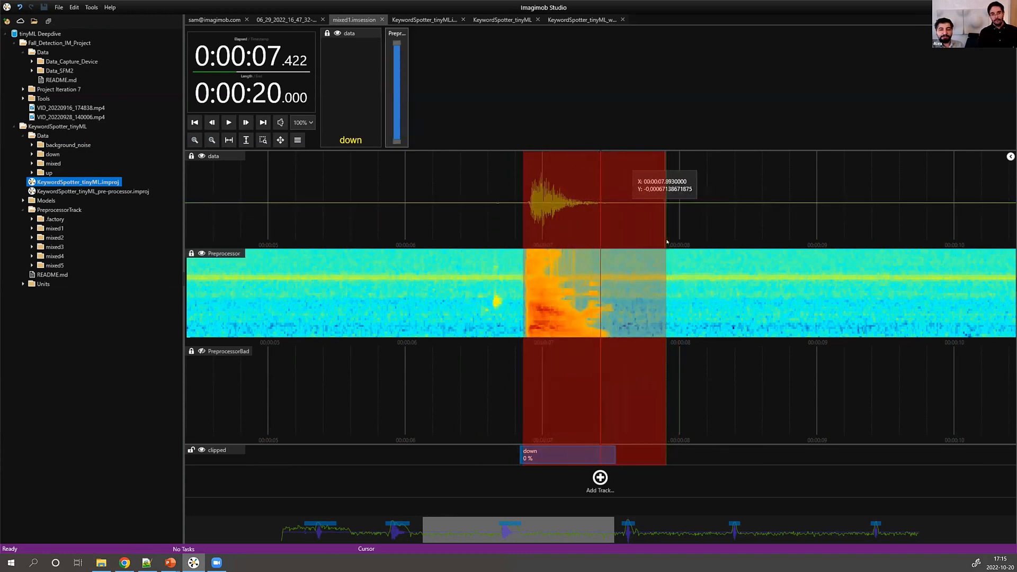
pyautogui.rightClick(651, 457)
pyautogui.click(615, 462)
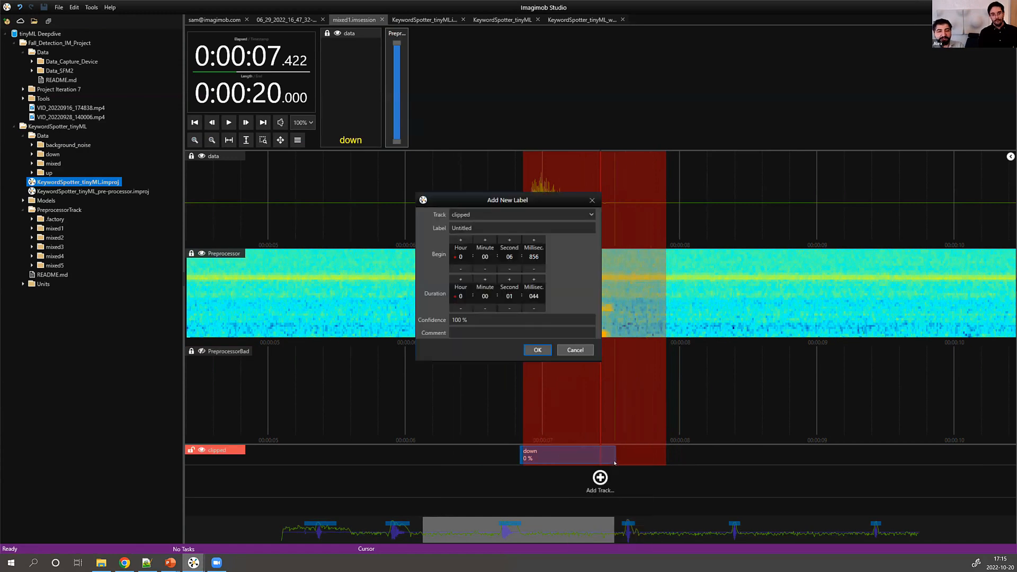
pyautogui.doubleClick(507, 227)
pyautogui.write('down')
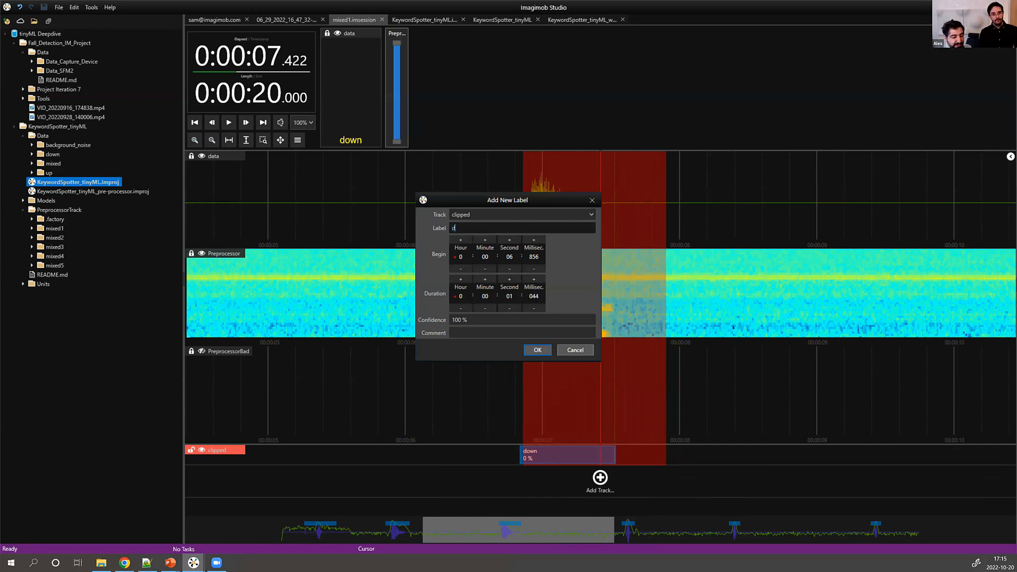
pyautogui.press('Return')
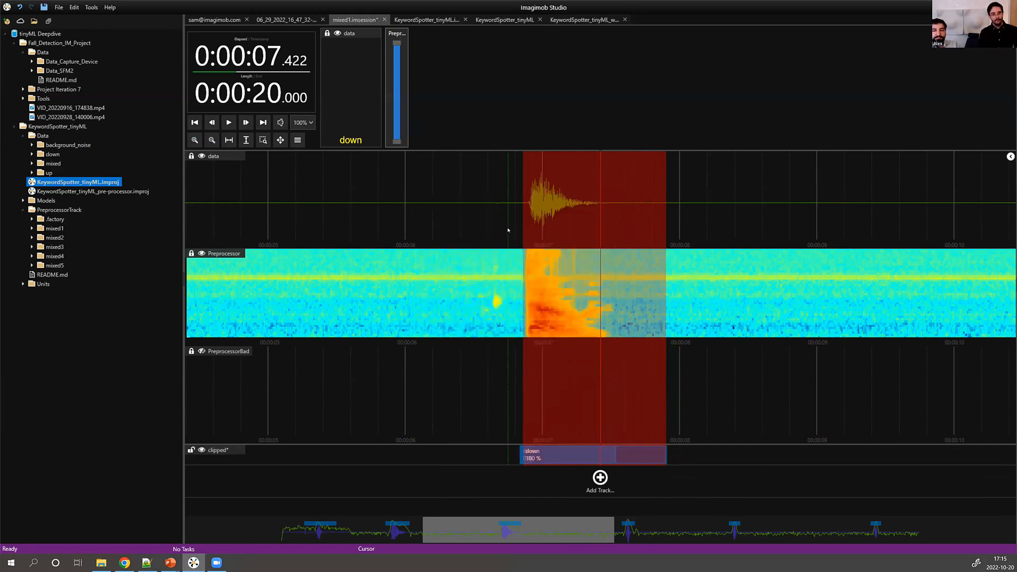
# Delete the newly added 100 % down label from the clipped track and clear the time selection.
pyautogui.click(630, 456)
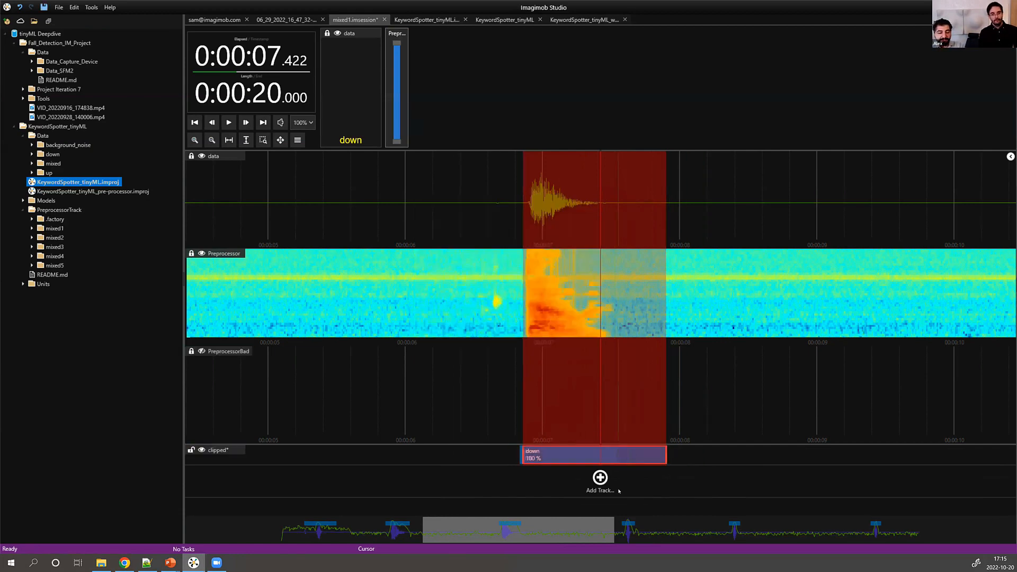
pyautogui.press('Delete')
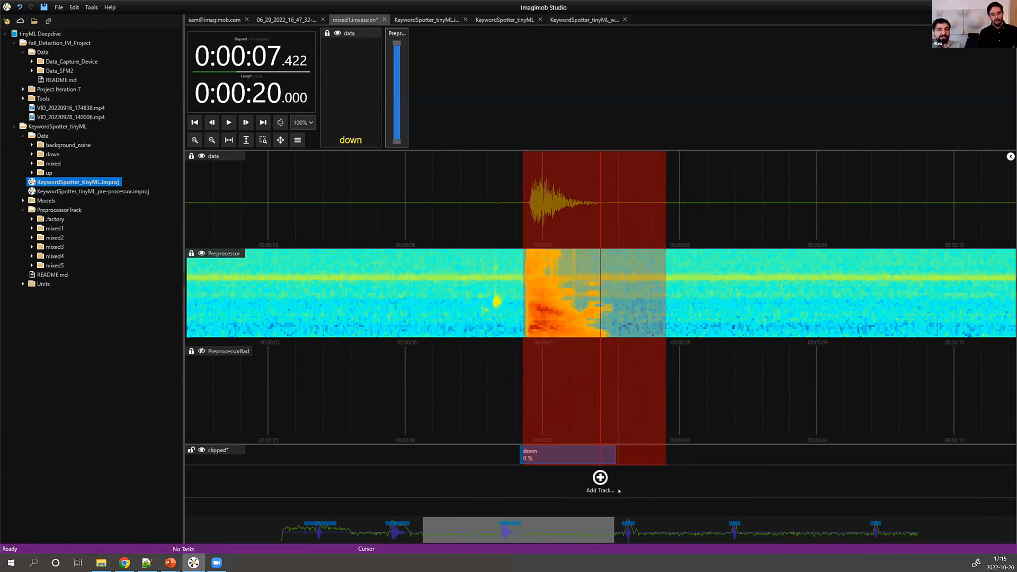
pyautogui.click(523, 411)
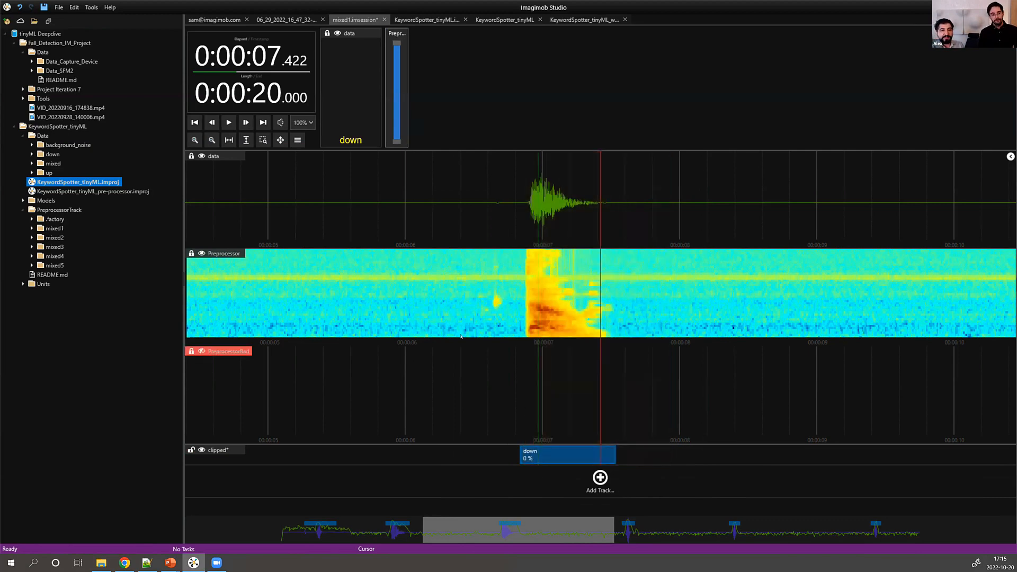
pyautogui.scroll(-5, 490, 359)
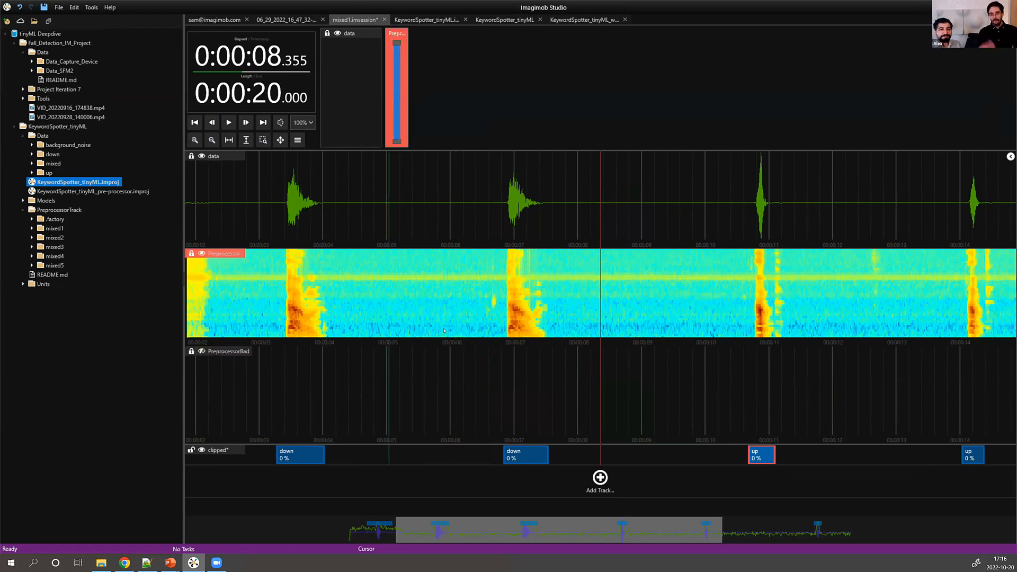
pyautogui.click(389, 297)
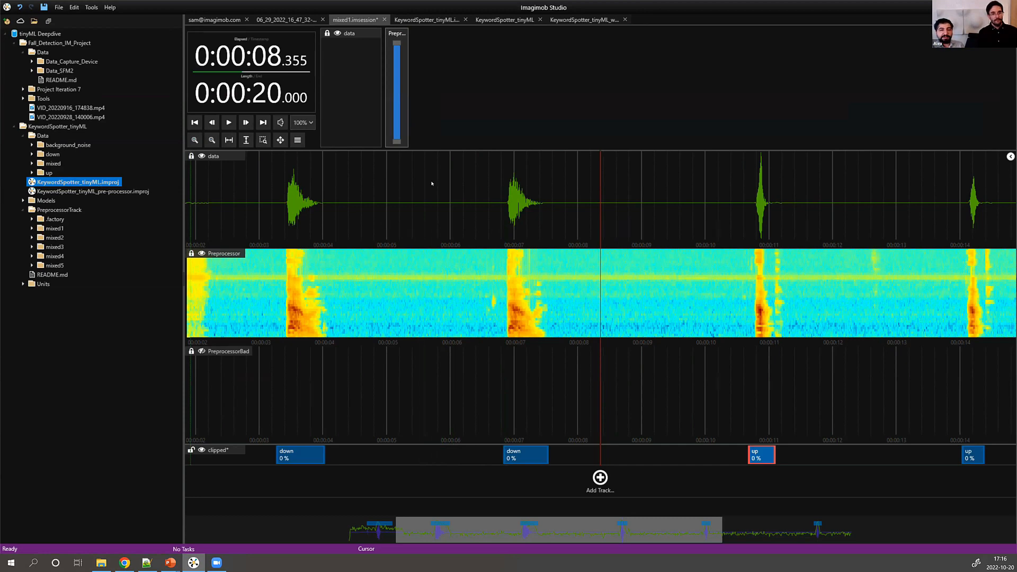
# Switch to the KeywordSpotter_tinyML.improj project and look through its list of data segments and set assignments.
pyautogui.click(427, 21)
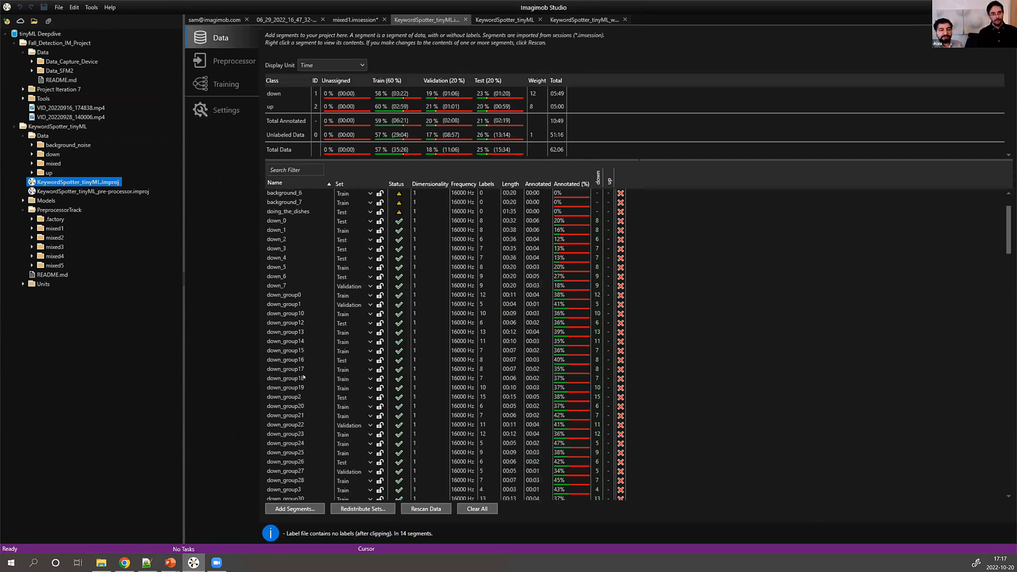
pyautogui.scroll(-4, 301, 378)
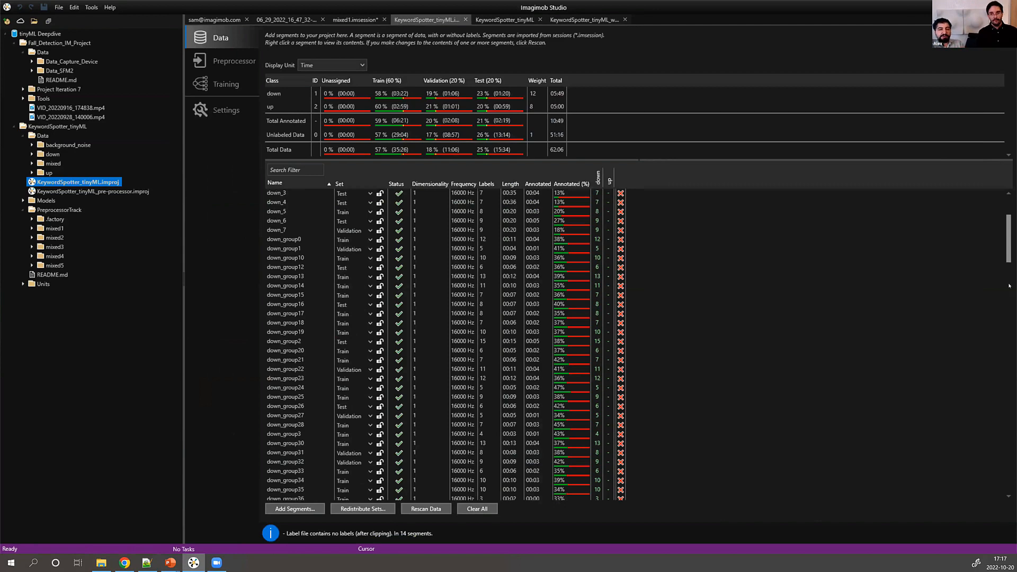
pyautogui.moveTo(1009, 286); pyautogui.dragTo(1009, 469)
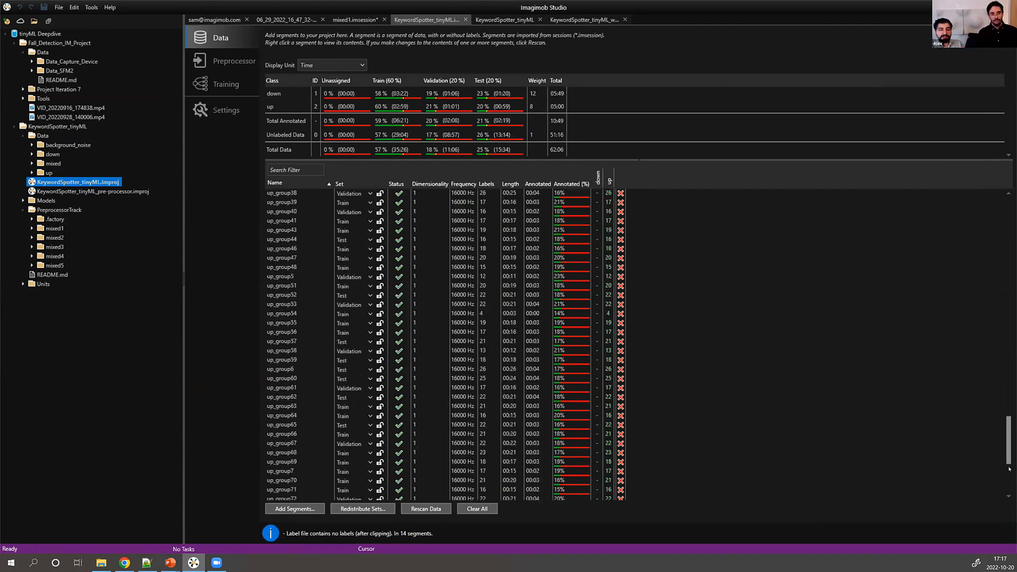
pyautogui.scroll(2, 991, 219)
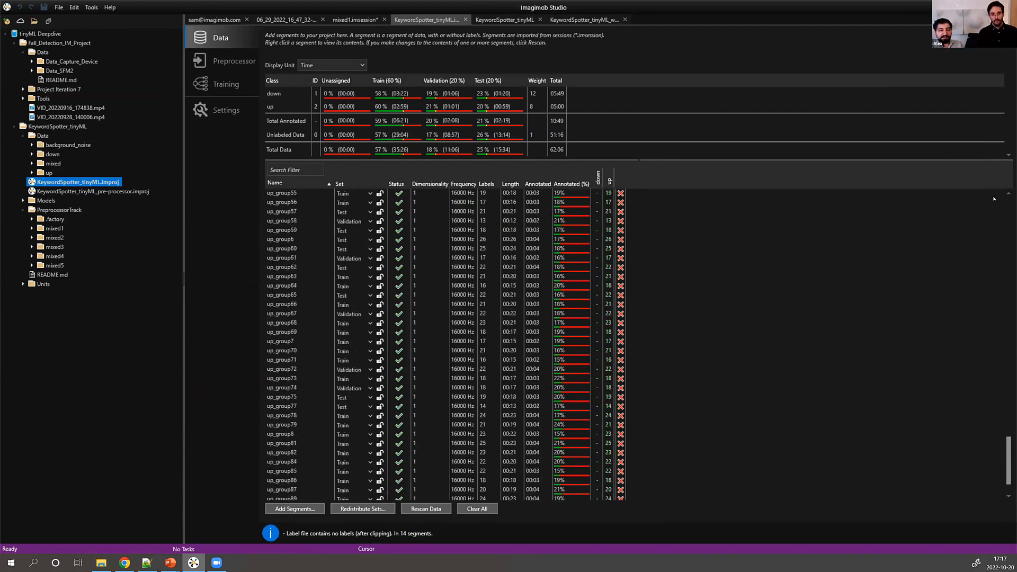
pyautogui.scroll(15, 994, 199)
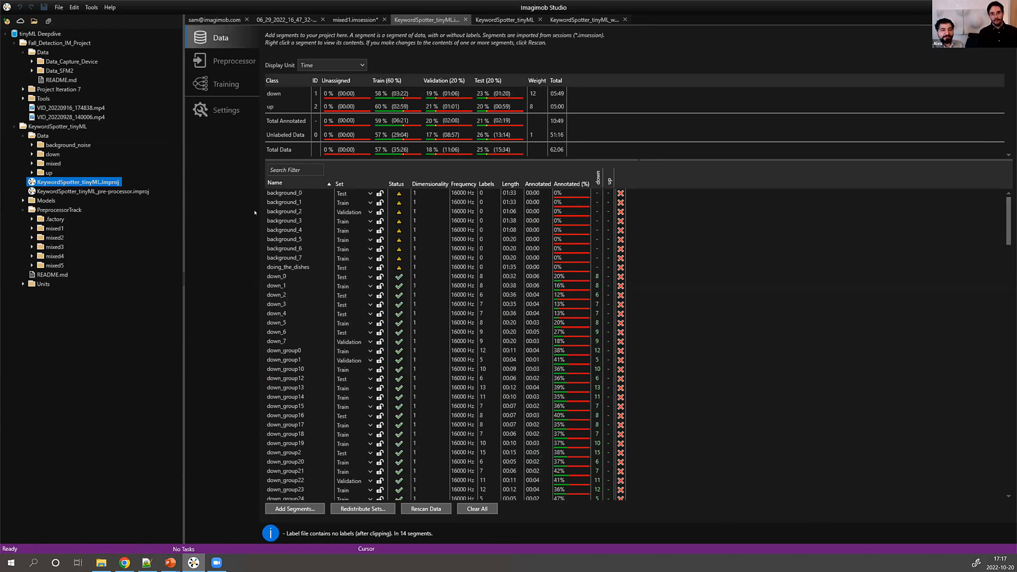
# Sort the data segments by name in descending order and examine the unlabelled background recordings, selecting background_0.
pyautogui.click(297, 184)
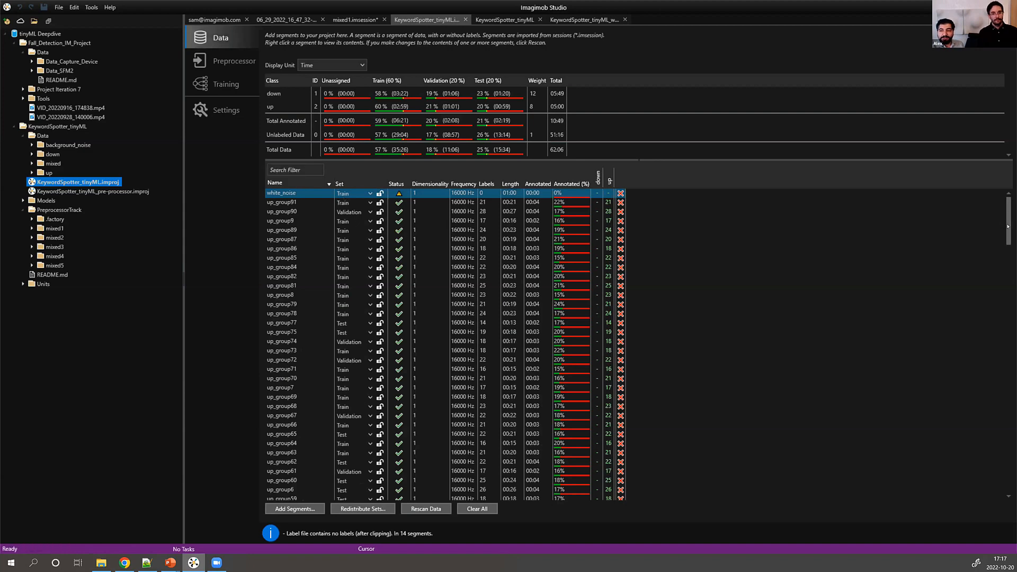
pyautogui.scroll(-2, 1008, 286)
pyautogui.scroll(-15, 1008, 287)
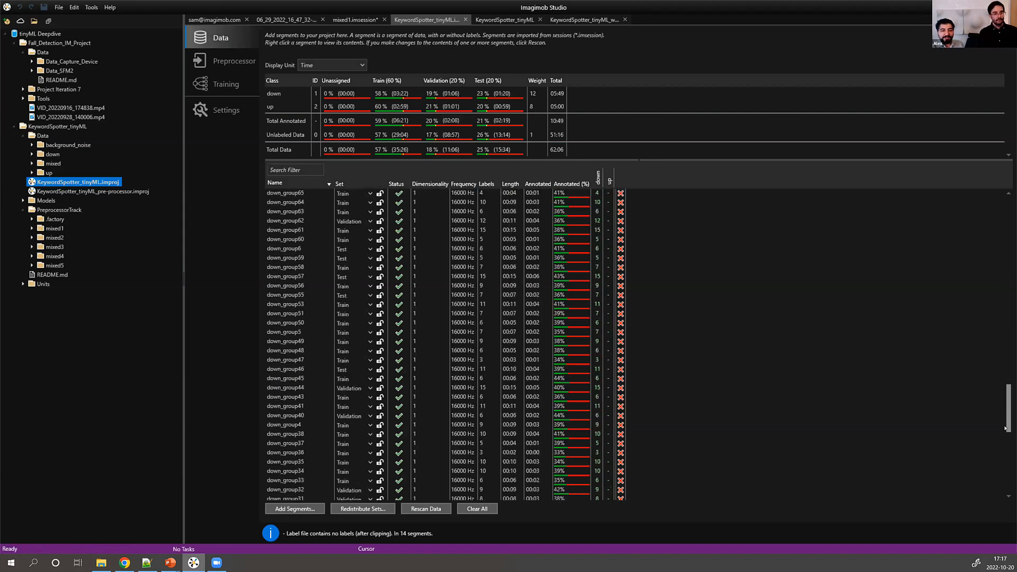
pyautogui.scroll(-5, 1010, 485)
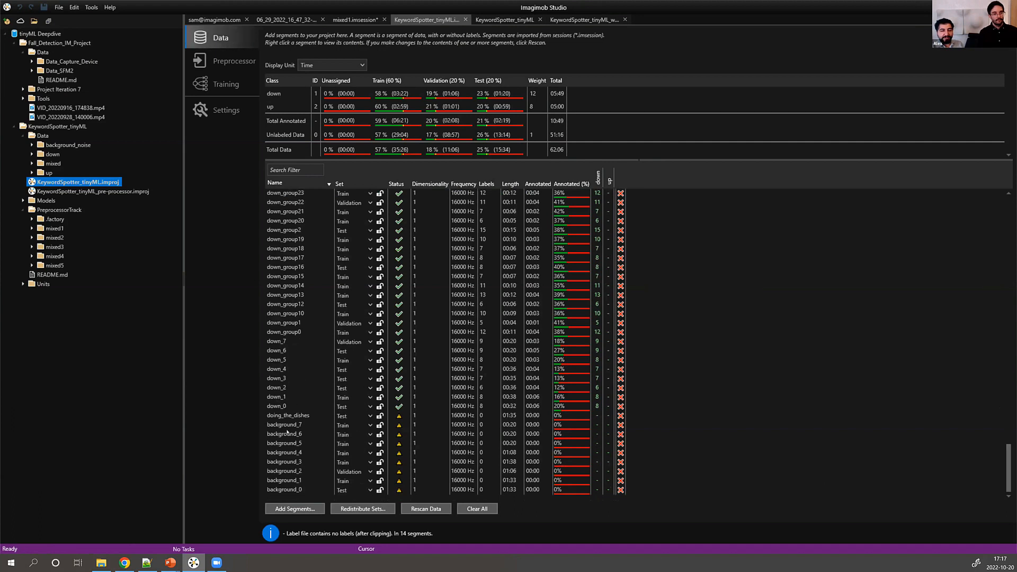
pyautogui.click(286, 425)
pyautogui.click(296, 490)
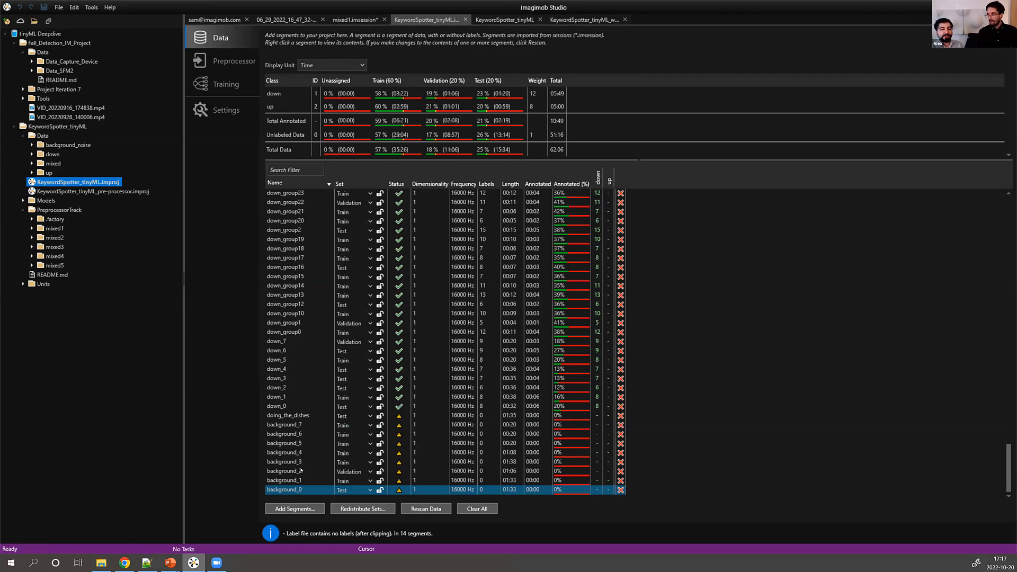
pyautogui.scroll(1, 334, 433)
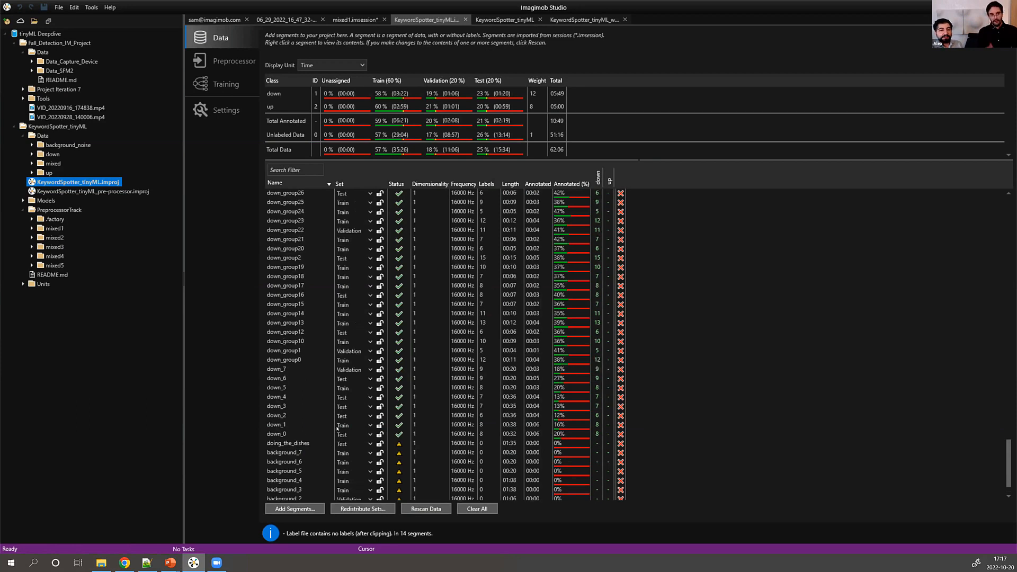
pyautogui.scroll(-1, 337, 429)
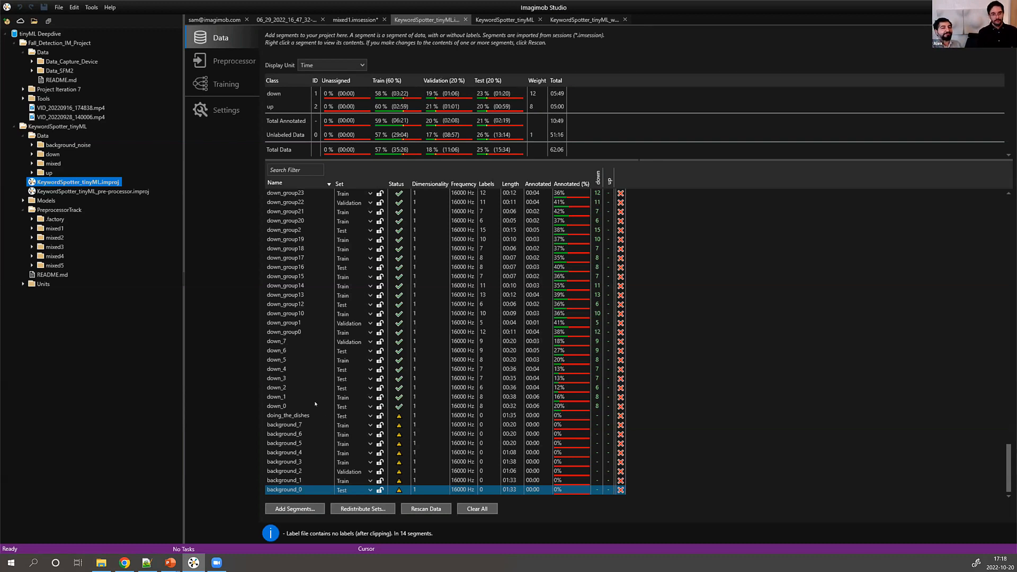
pyautogui.scroll(1, 327, 419)
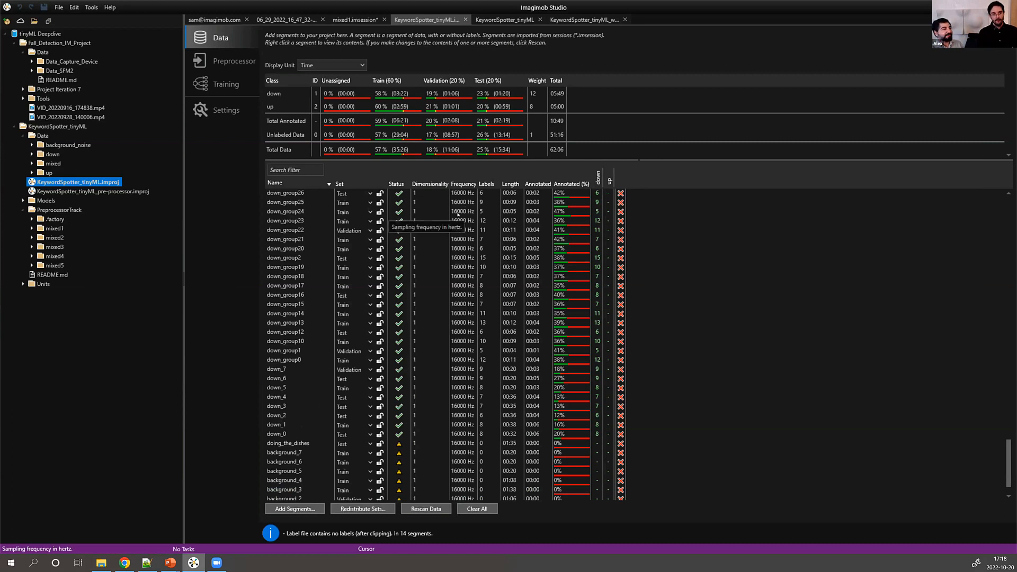
# Sort the data segments by sampling frequency in descending order and check the frequencies at the start of the list.
pyautogui.click(466, 185)
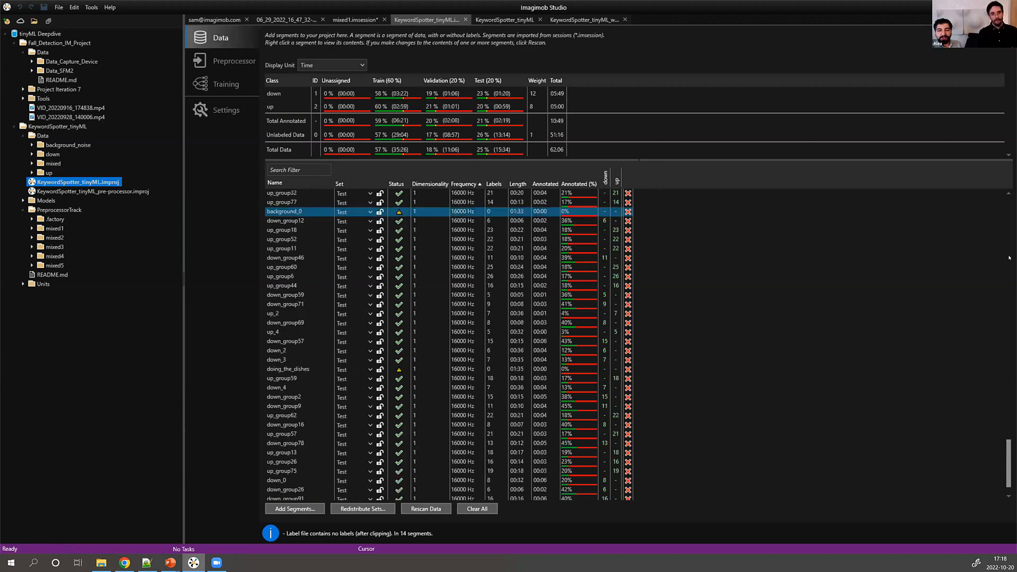
pyautogui.moveTo(1009, 462); pyautogui.dragTo(1009, 214)
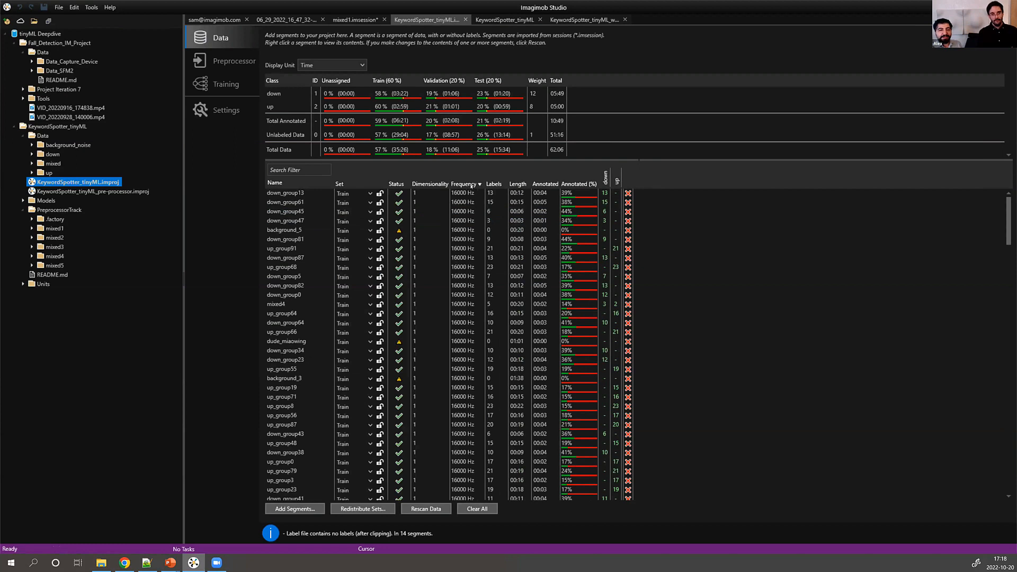
# Sort the data segments by dimensionality in descending order and examine the project's preprocessor layers.
pyautogui.click(439, 184)
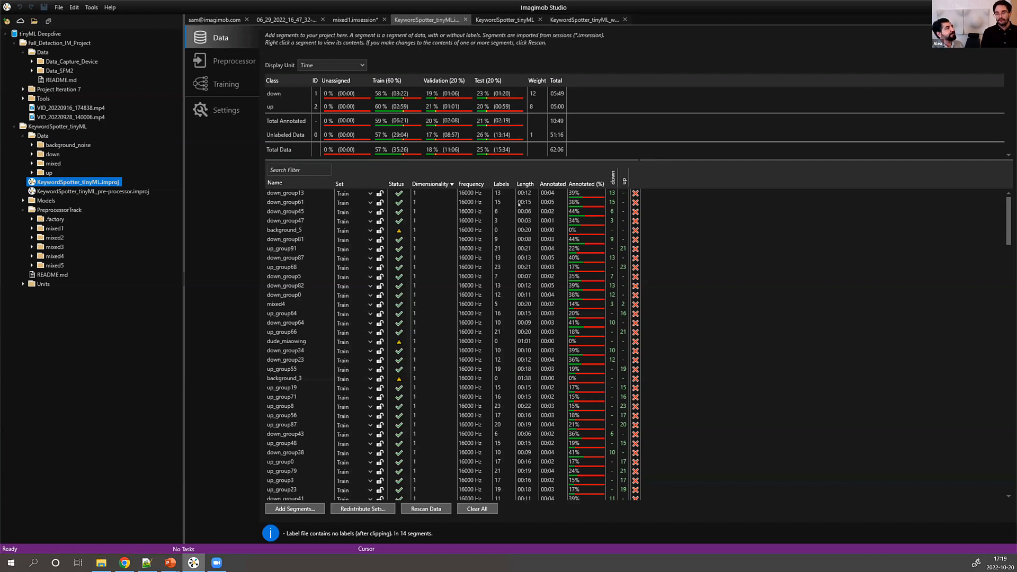
pyautogui.click(247, 66)
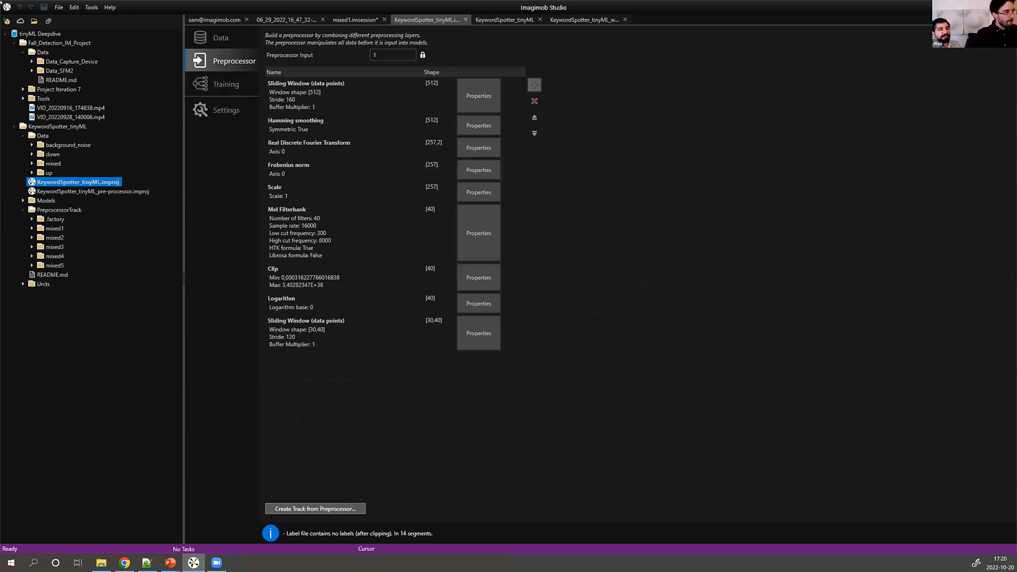
pyautogui.hotkey('alt', 'Tab')
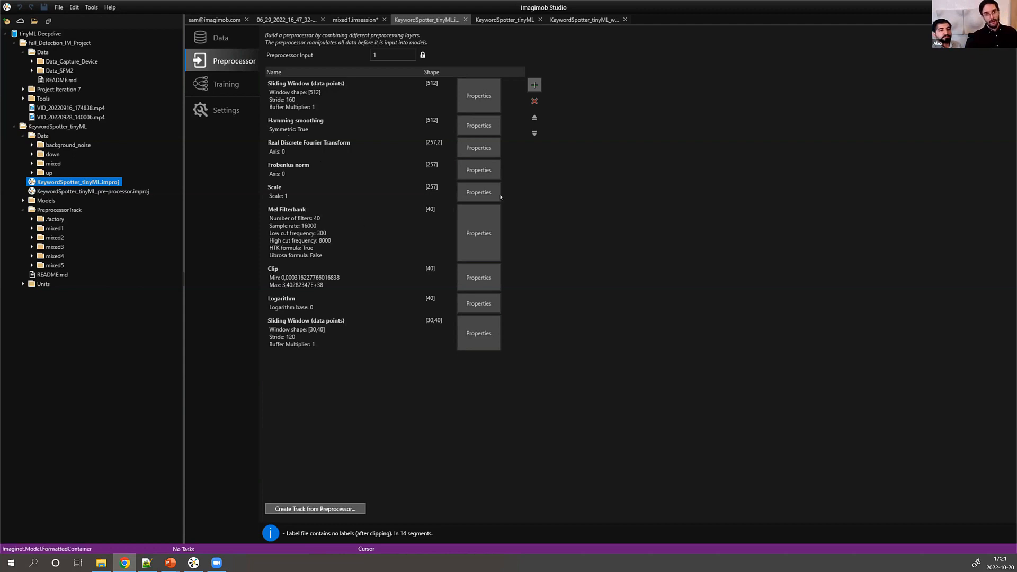
# Look through the layer types that can be added to the preprocessor without adding any.
pyautogui.click(534, 85)
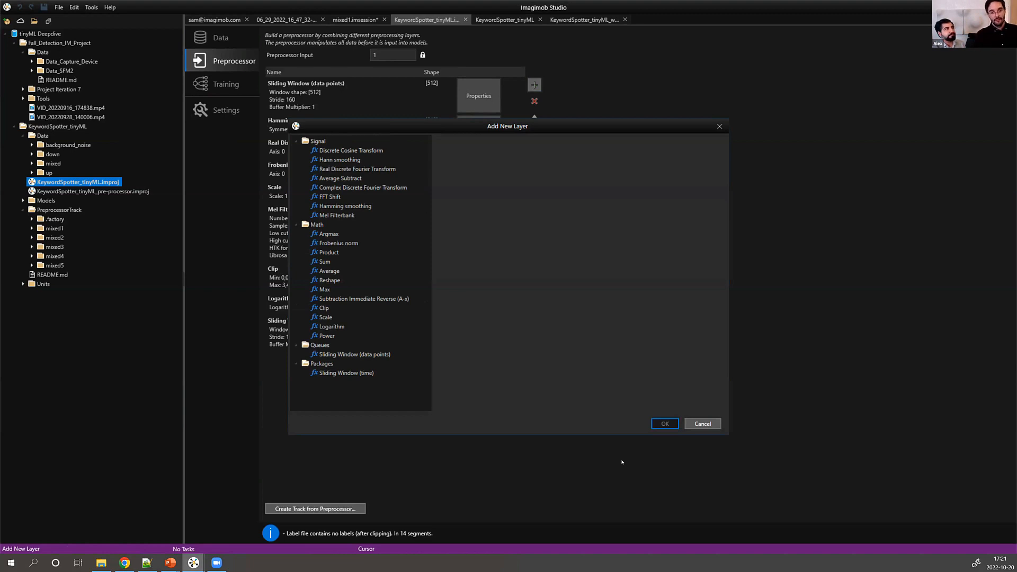
pyautogui.click(703, 423)
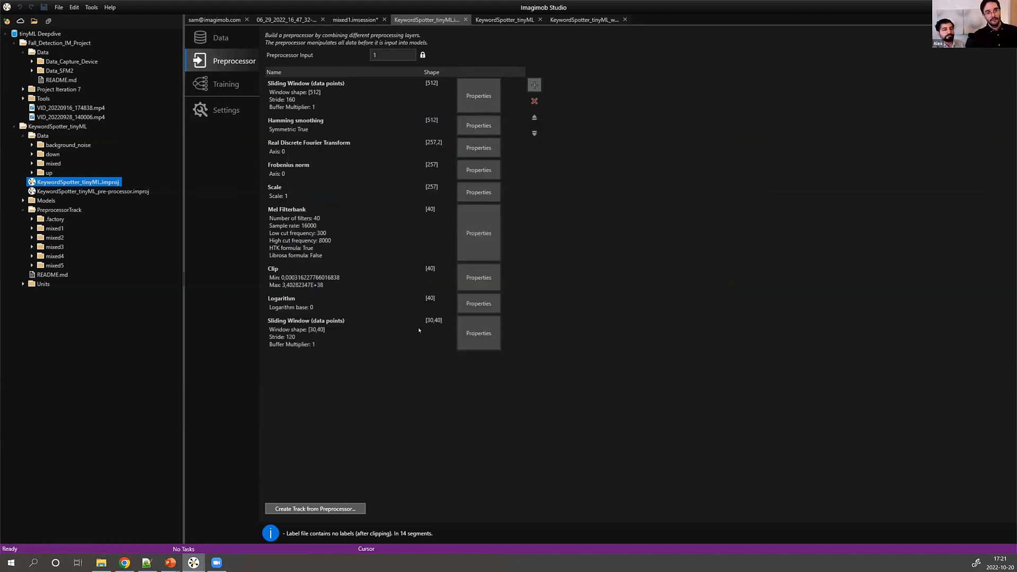
pyautogui.click(535, 85)
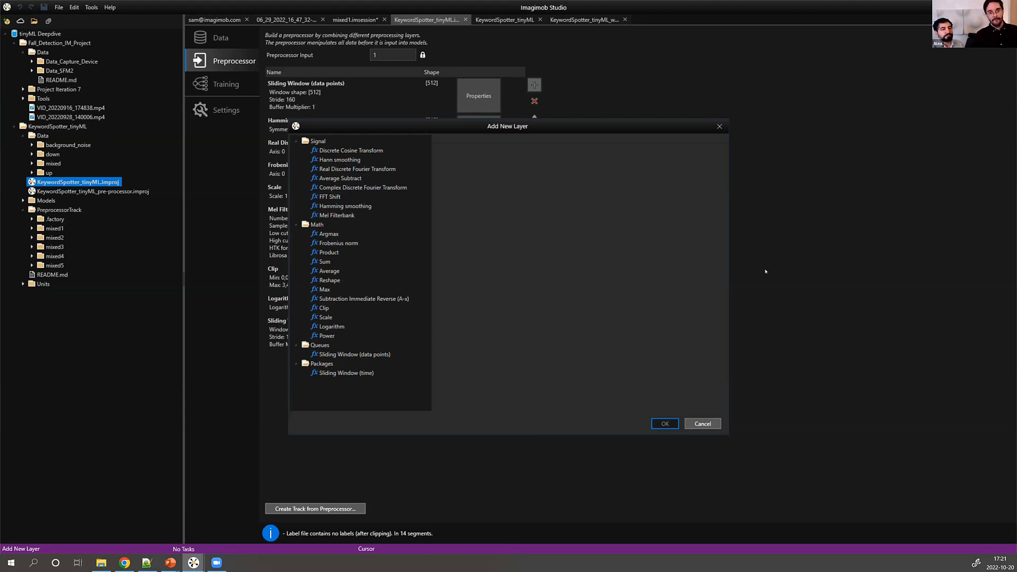
pyautogui.click(714, 423)
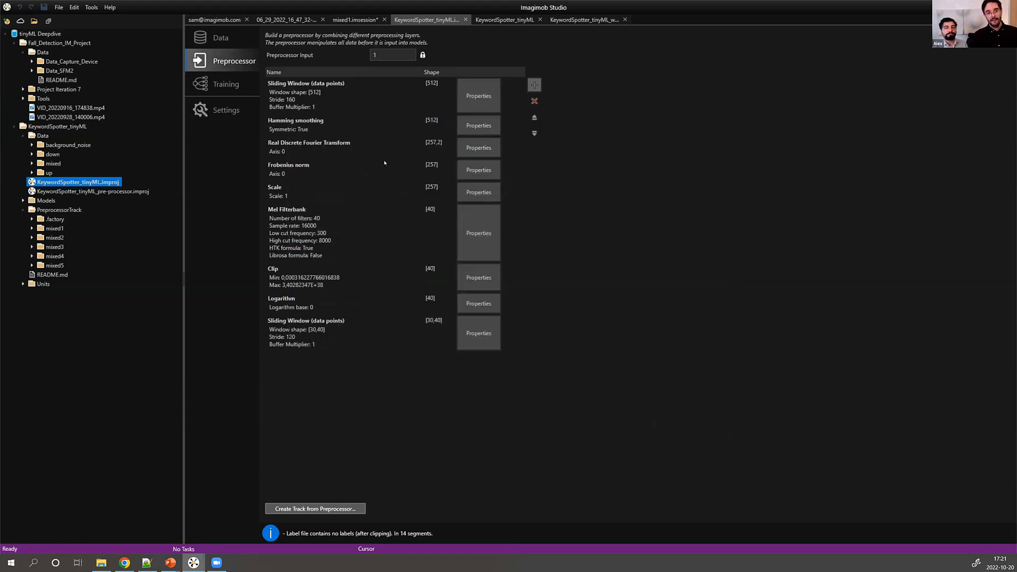
pyautogui.moveTo(385, 171)
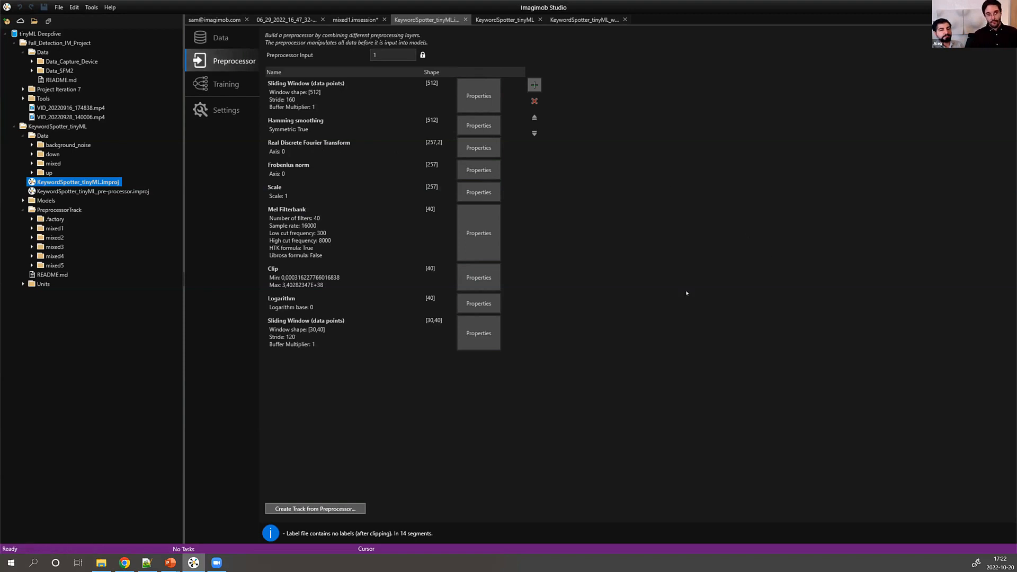
# Open mixed1.imsession from the PreprocessorTrack folder and make its PreprocessorBad track visible.
pyautogui.doubleClick(60, 229)
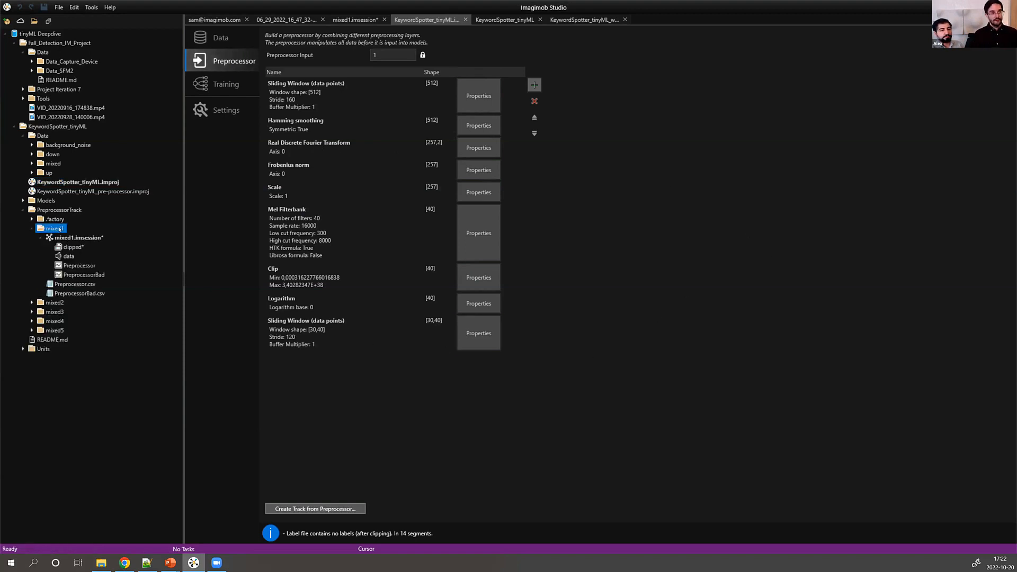
pyautogui.doubleClick(78, 238)
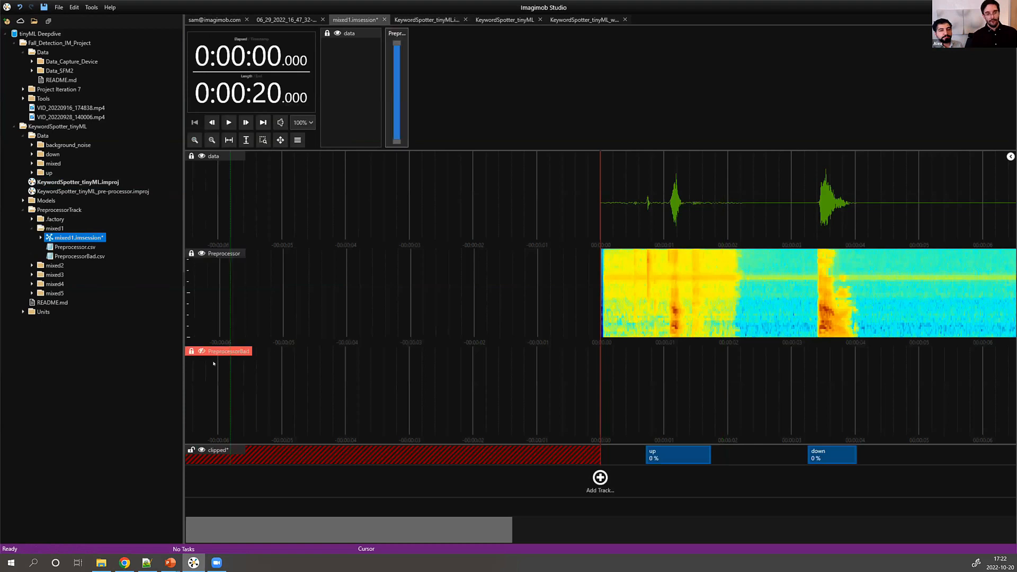
pyautogui.click(202, 352)
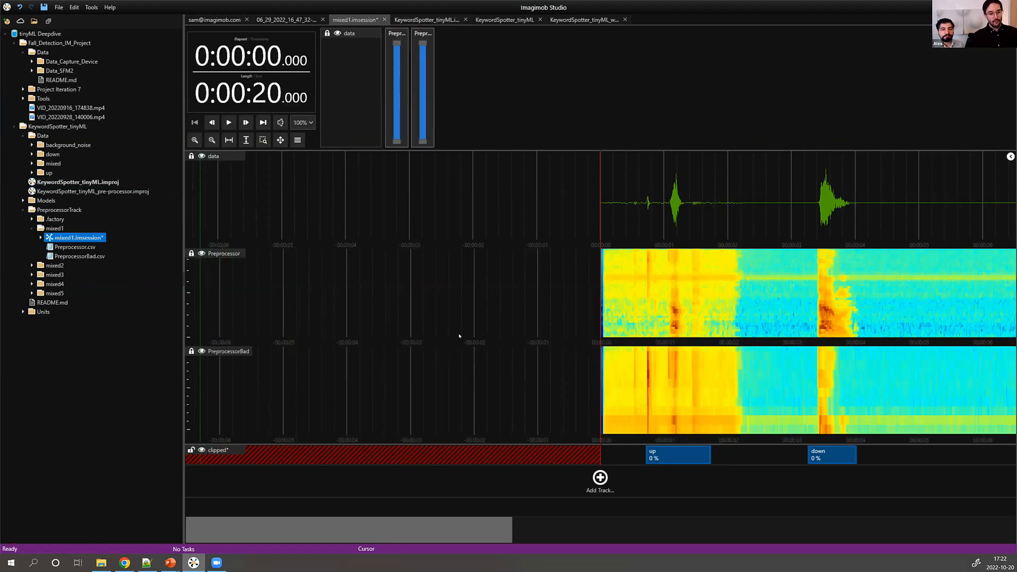
# Play the first seconds of the mixed1 session and move ahead to about 9.7 seconds.
pyautogui.press('space')
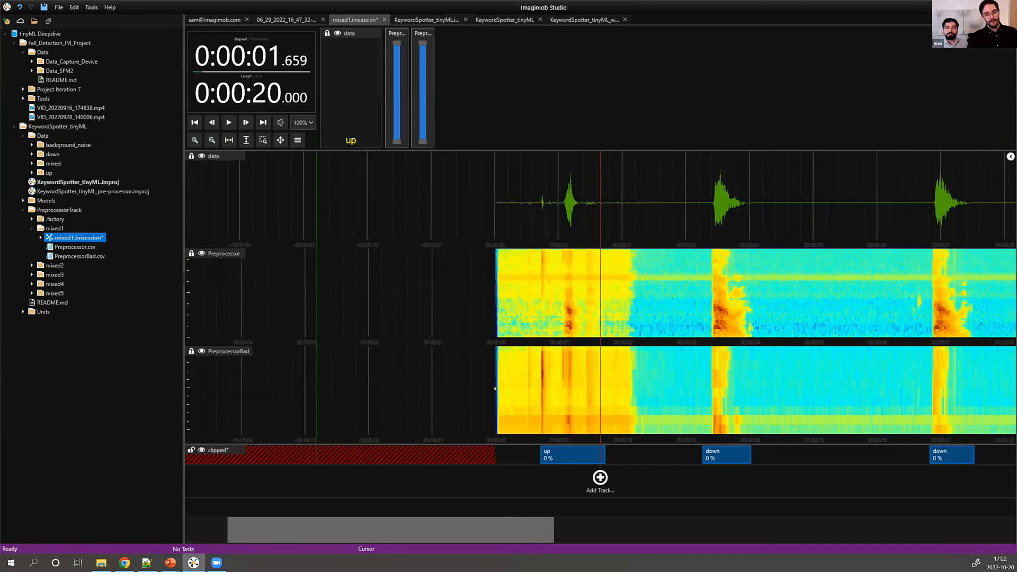
pyautogui.press('space')
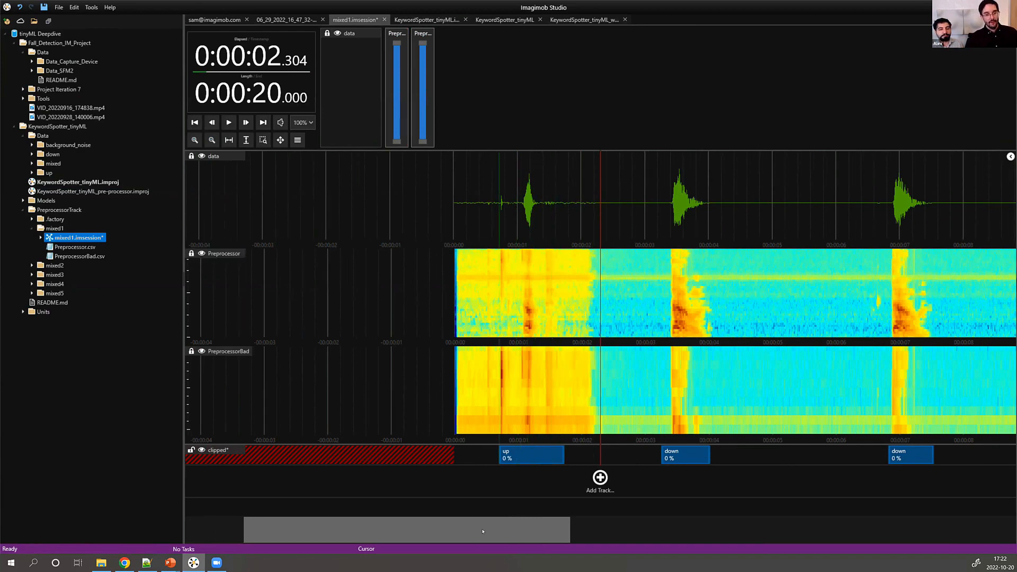
pyautogui.moveTo(482, 532); pyautogui.dragTo(661, 522)
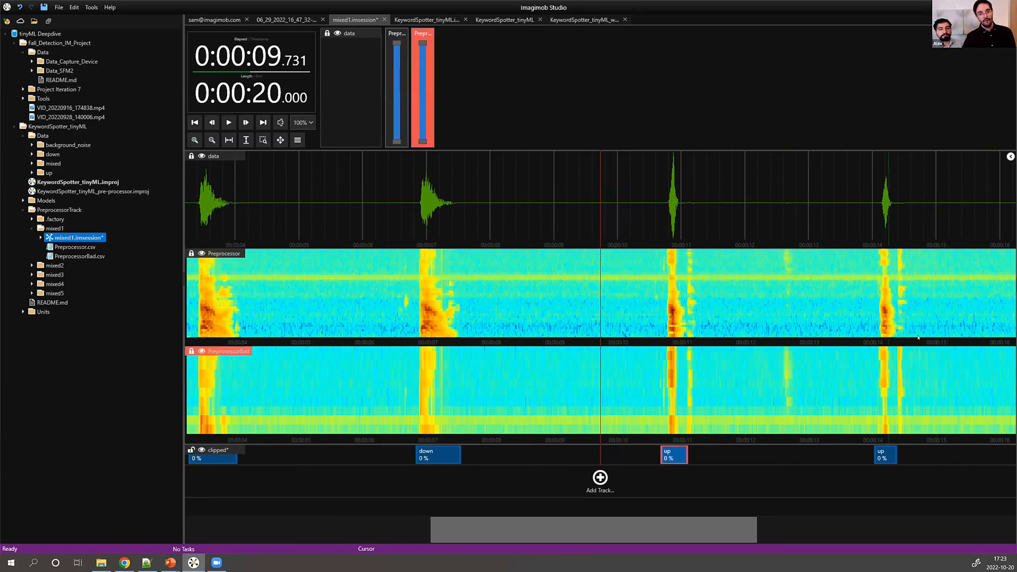
# Compare the Preprocessor and PreprocessorBad tracks by toggling their visibility up to about 13 seconds, leaving only Preprocessor shown.
pyautogui.click(202, 351)
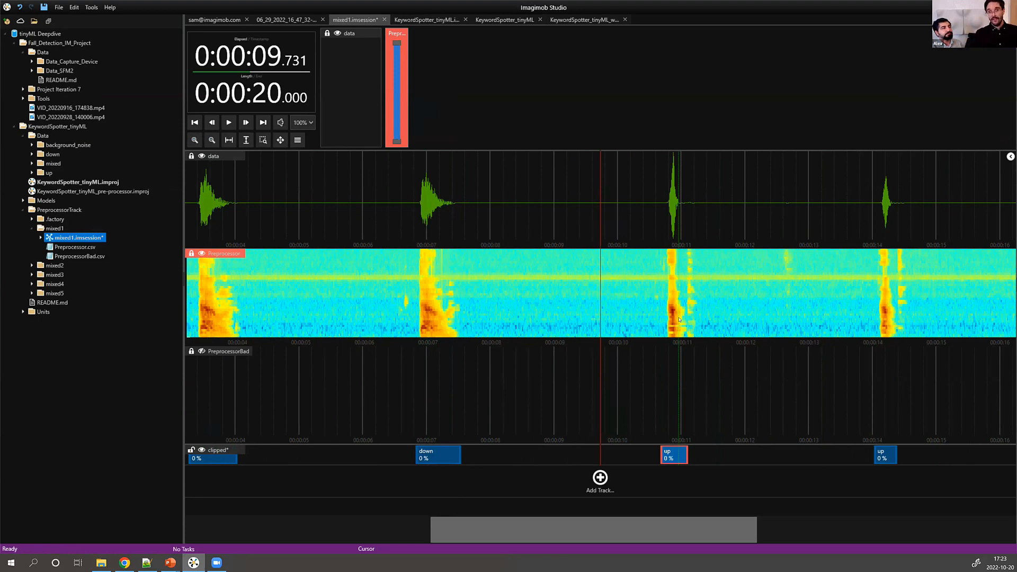
pyautogui.click(202, 351)
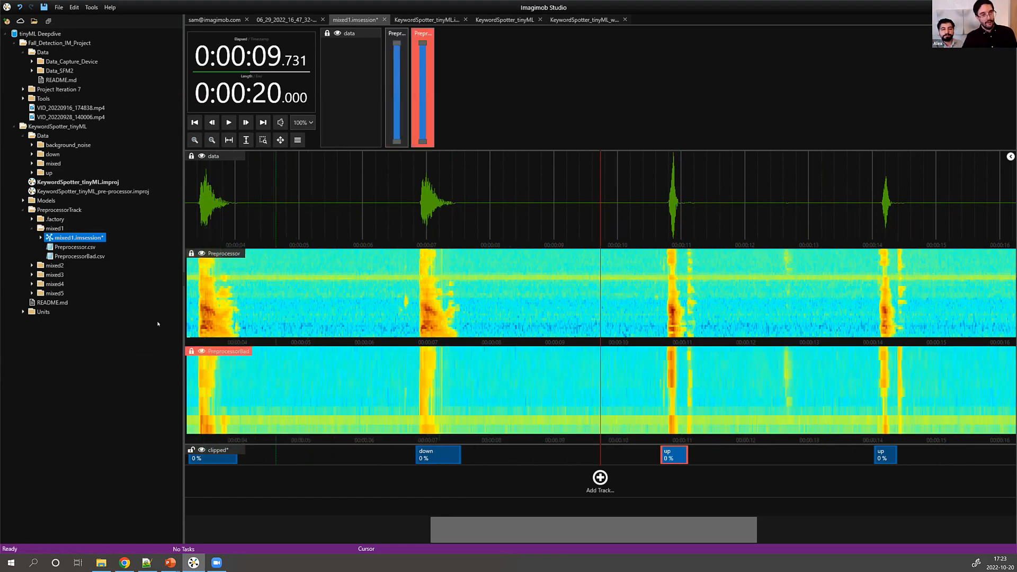
pyautogui.click(201, 253)
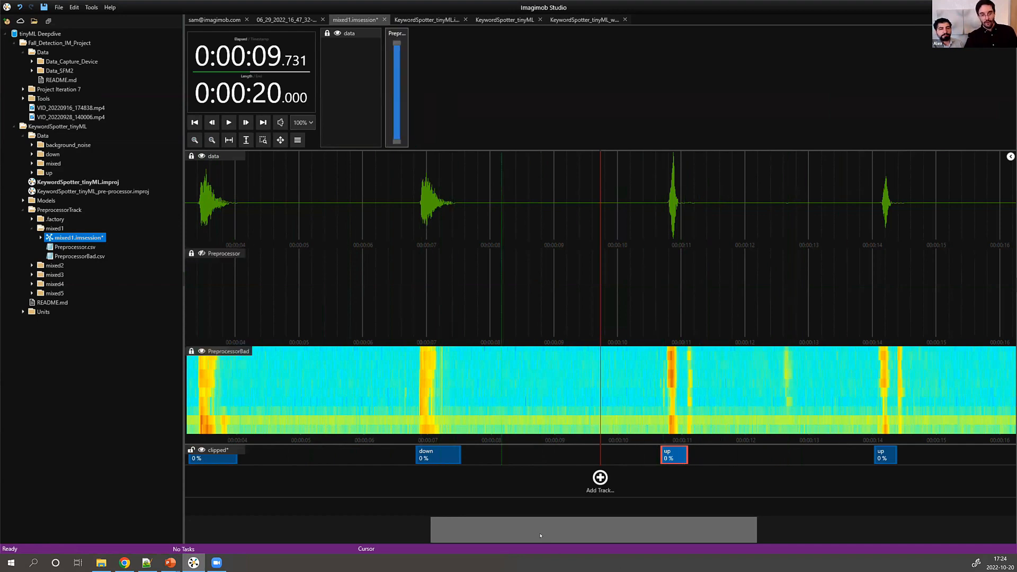
pyautogui.moveTo(541, 536); pyautogui.dragTo(662, 525)
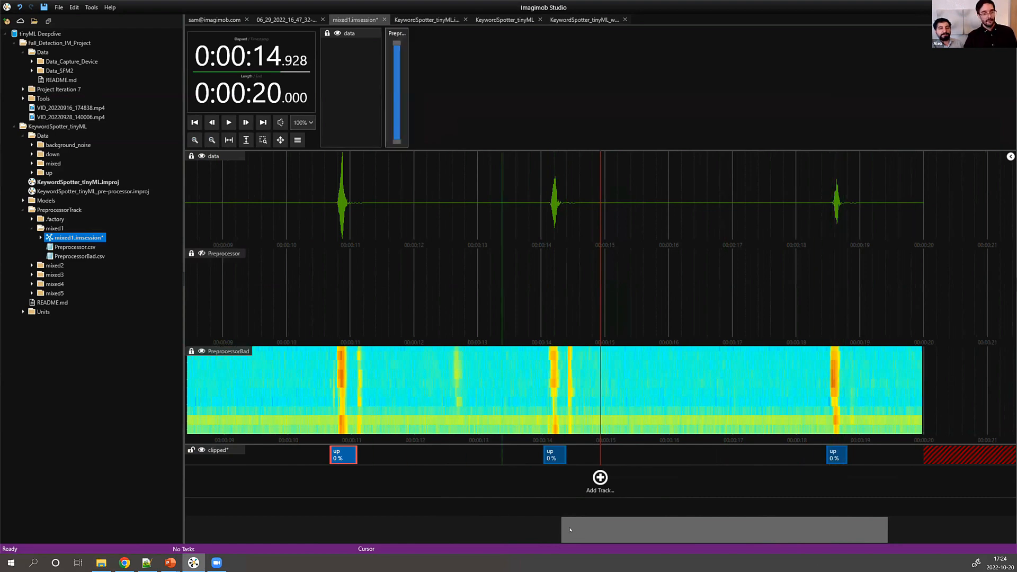
pyautogui.moveTo(570, 530); pyautogui.dragTo(526, 530)
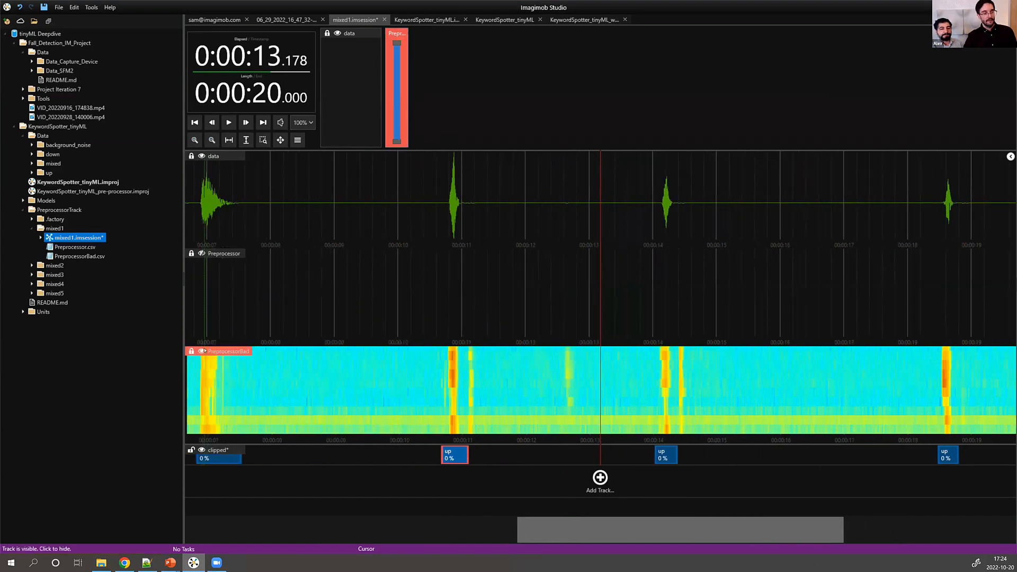
pyautogui.click(203, 351)
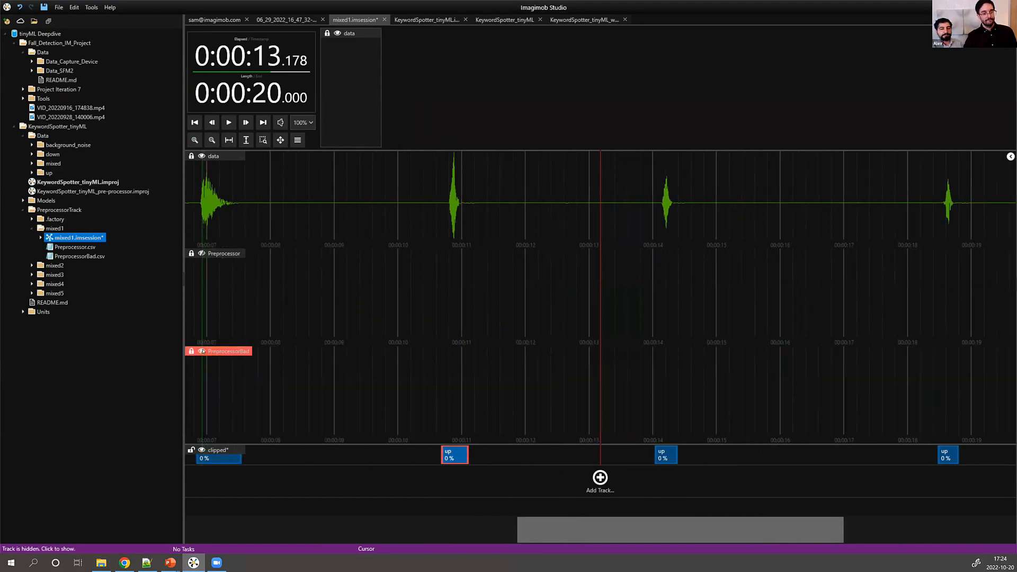
pyautogui.click(202, 253)
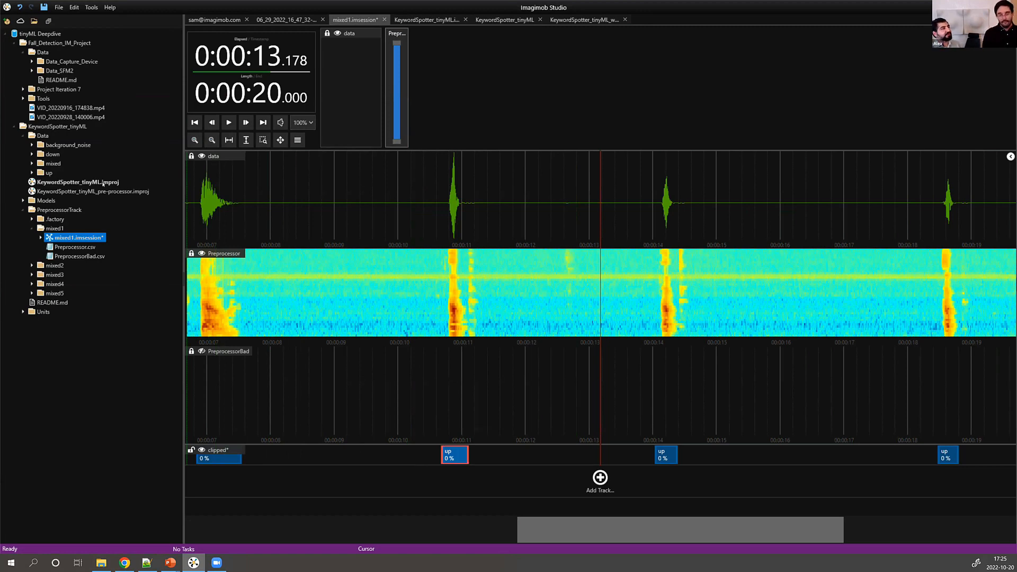
# Return to KeywordSpotter_tinyML.improj, show its list of models to train and open the wizard for generating a model list.
pyautogui.click(103, 184)
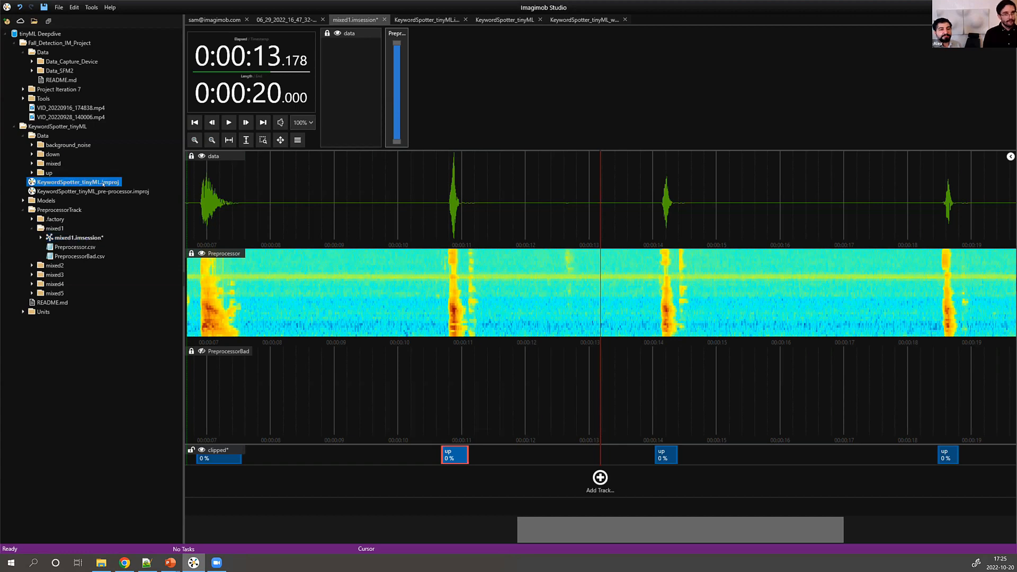
pyautogui.doubleClick(137, 184)
pyautogui.click(223, 84)
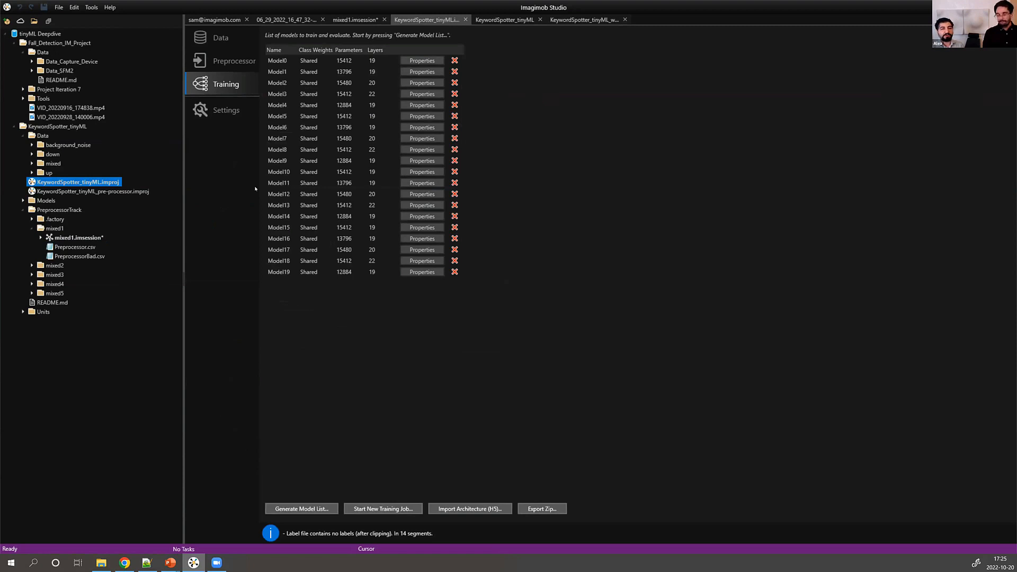
pyautogui.click(285, 510)
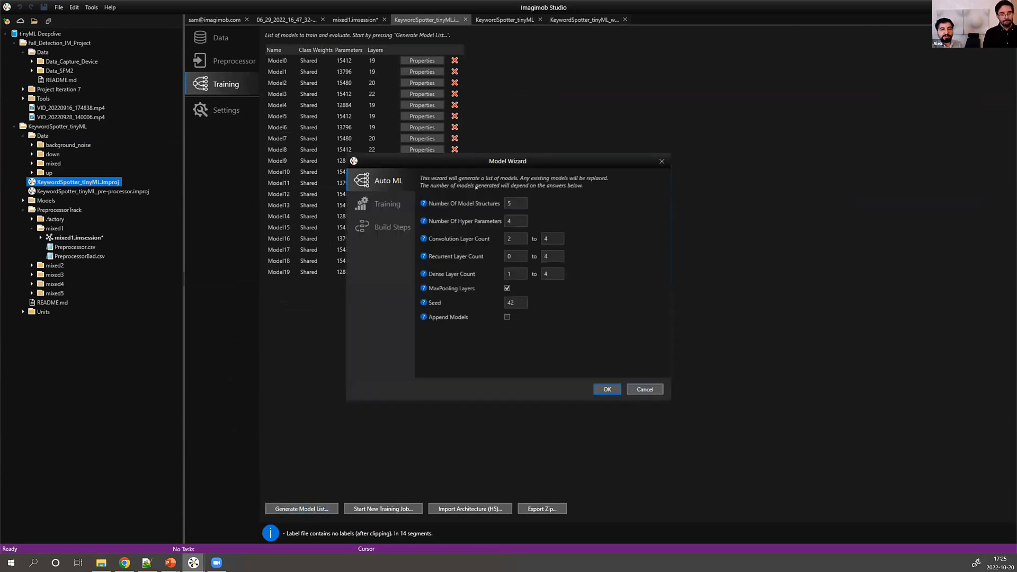
pyautogui.moveTo(478, 168); pyautogui.dragTo(465, 168)
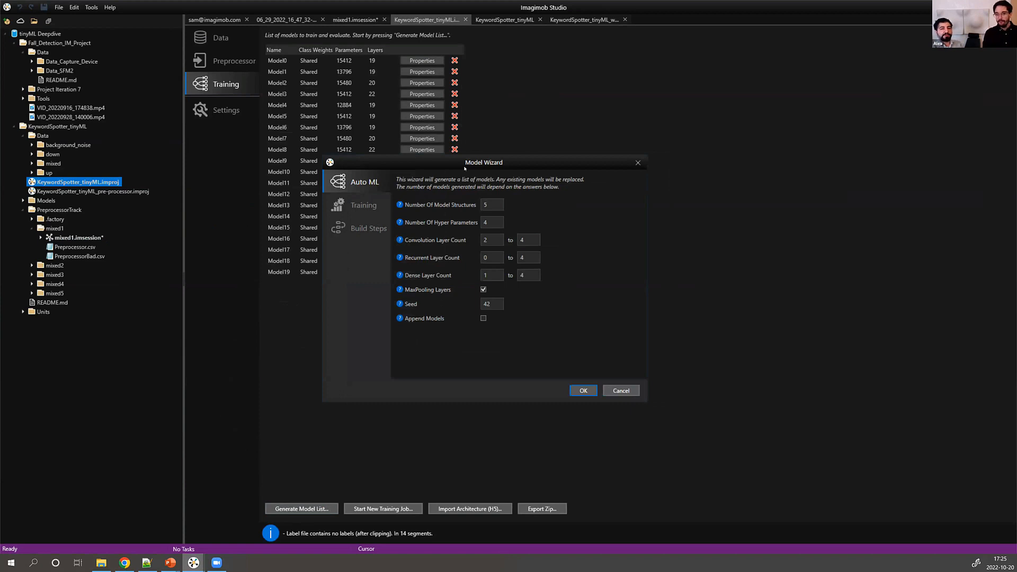
pyautogui.moveTo(464, 163); pyautogui.dragTo(461, 165)
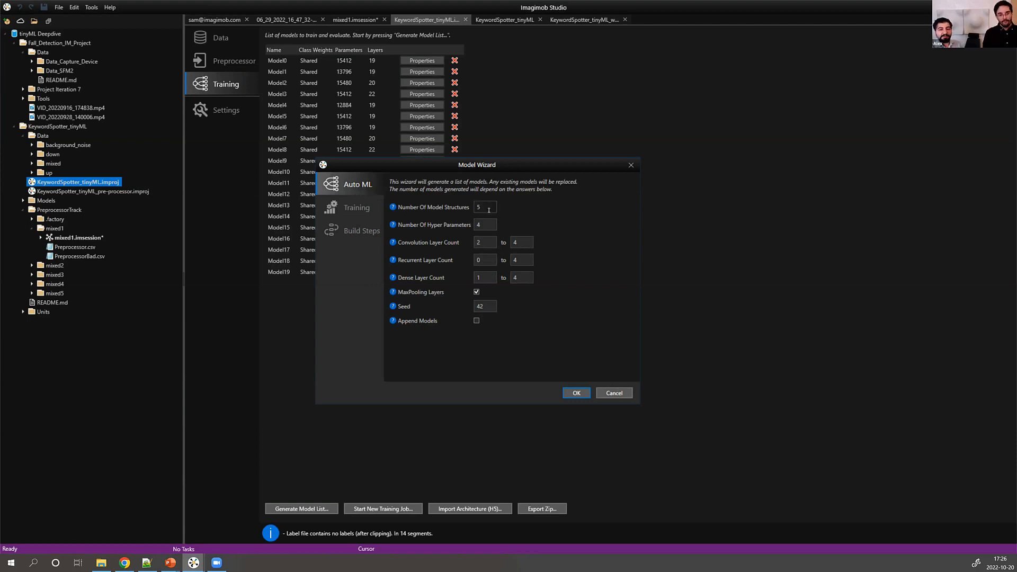
# Try a maximum recurrent layer count of 0, then restore it to 4.
pyautogui.doubleClick(517, 260)
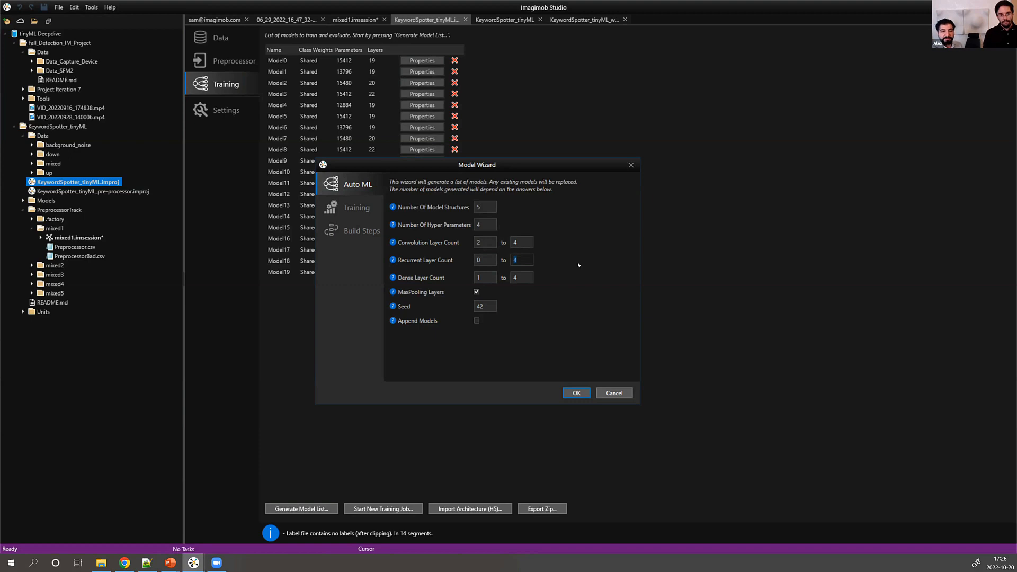
pyautogui.write('0')
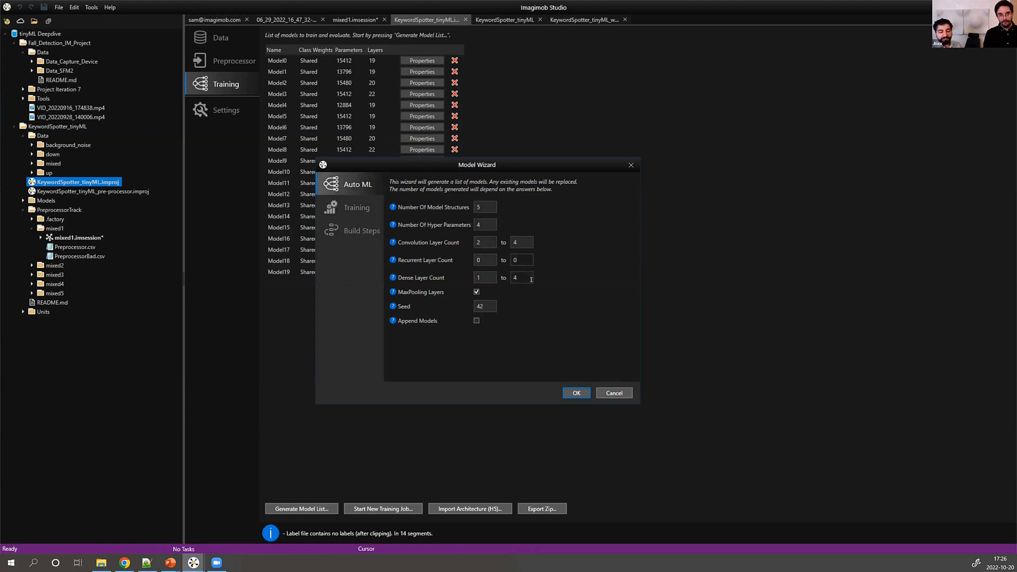
pyautogui.press('BackSpace')
pyautogui.write('4')
# Generate the model list with 5 model structures and 4 hyper parameters, replacing the existing models.
pyautogui.click(484, 207)
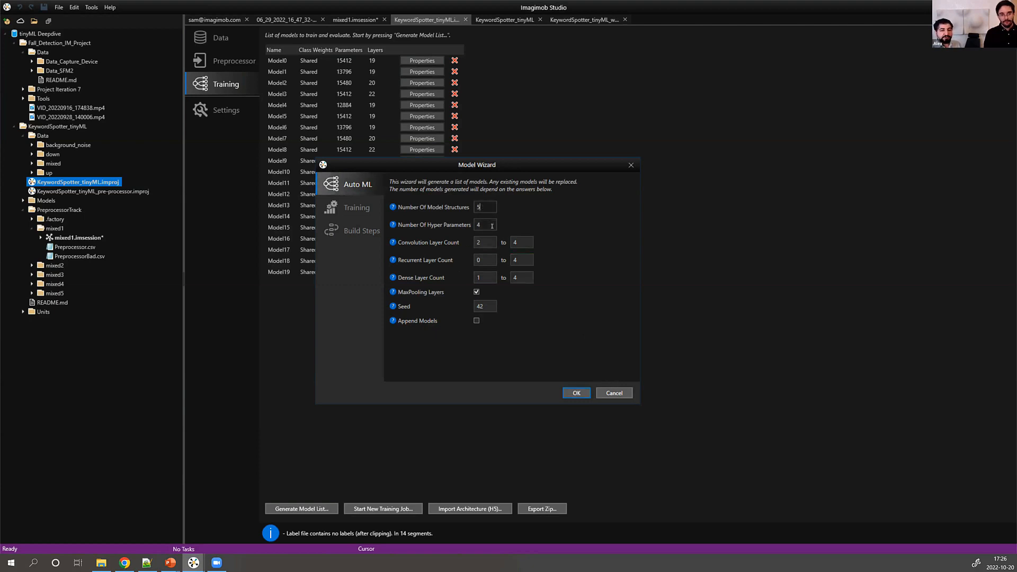
pyautogui.click(492, 226)
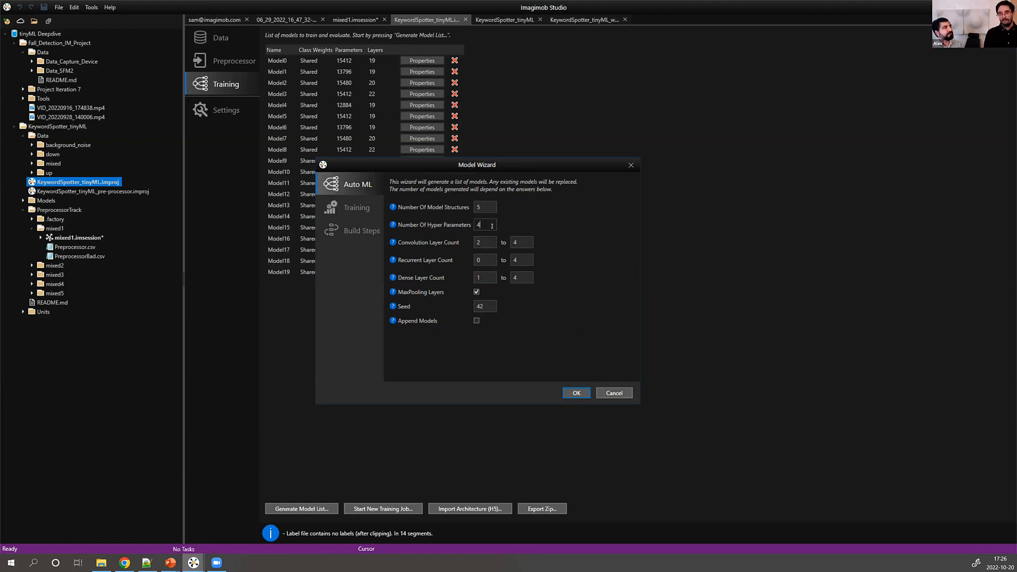
pyautogui.click(577, 393)
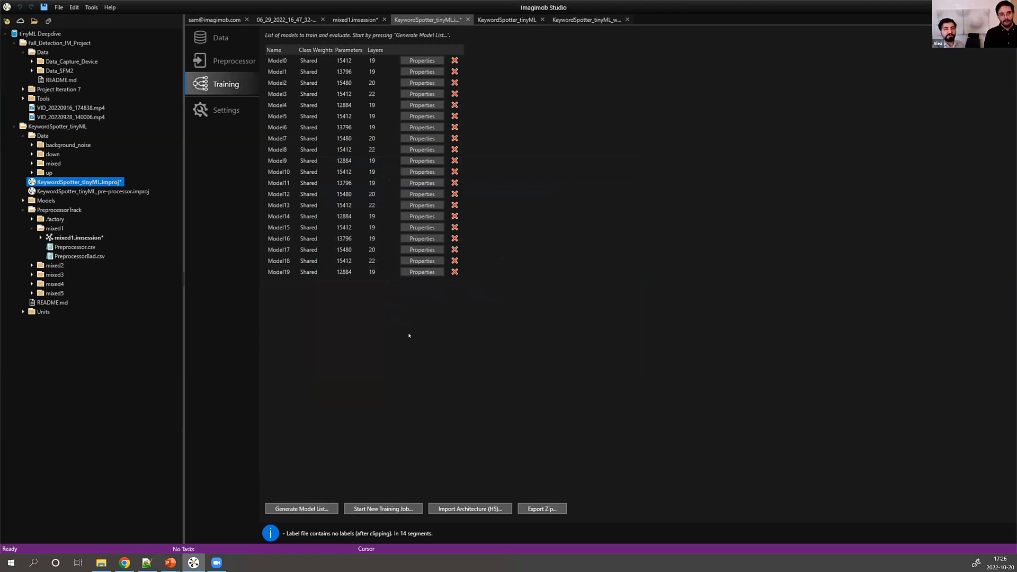
# Open the properties of Model10, look through its network layers and unlock the network for editing.
pyautogui.click(422, 172)
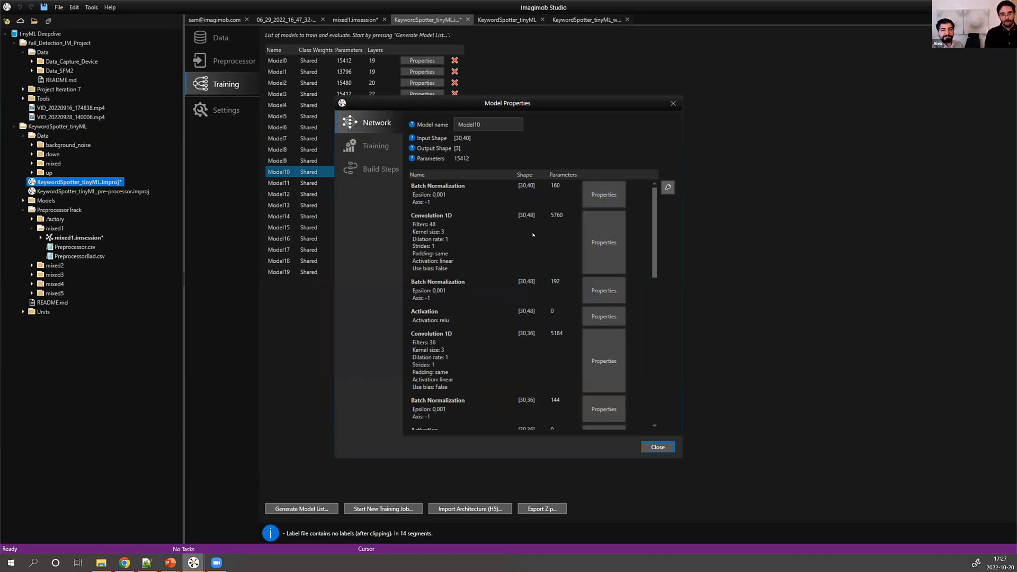
pyautogui.scroll(-5, 536, 262)
pyautogui.scroll(-2, 536, 262)
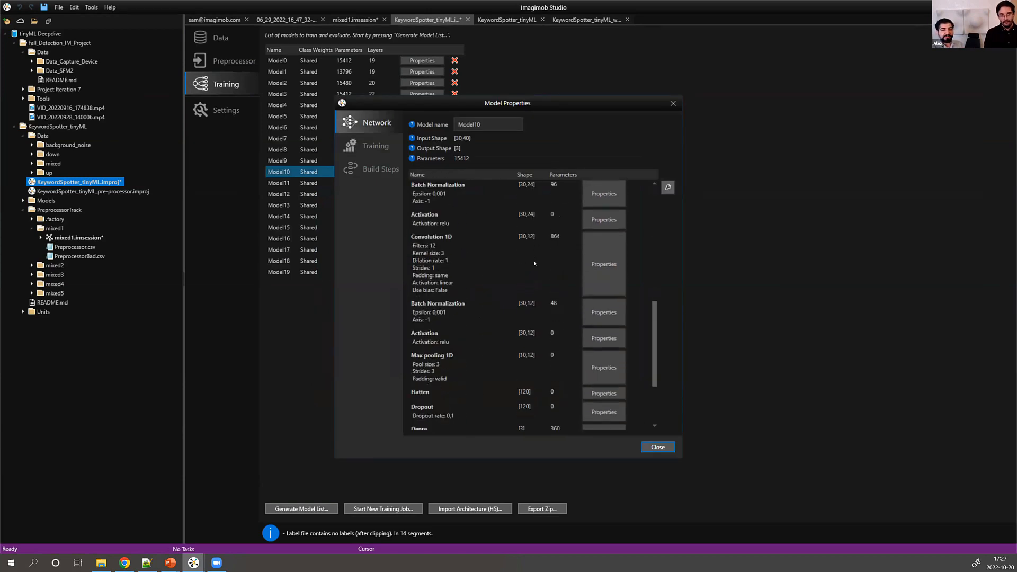
pyautogui.scroll(4, 489, 290)
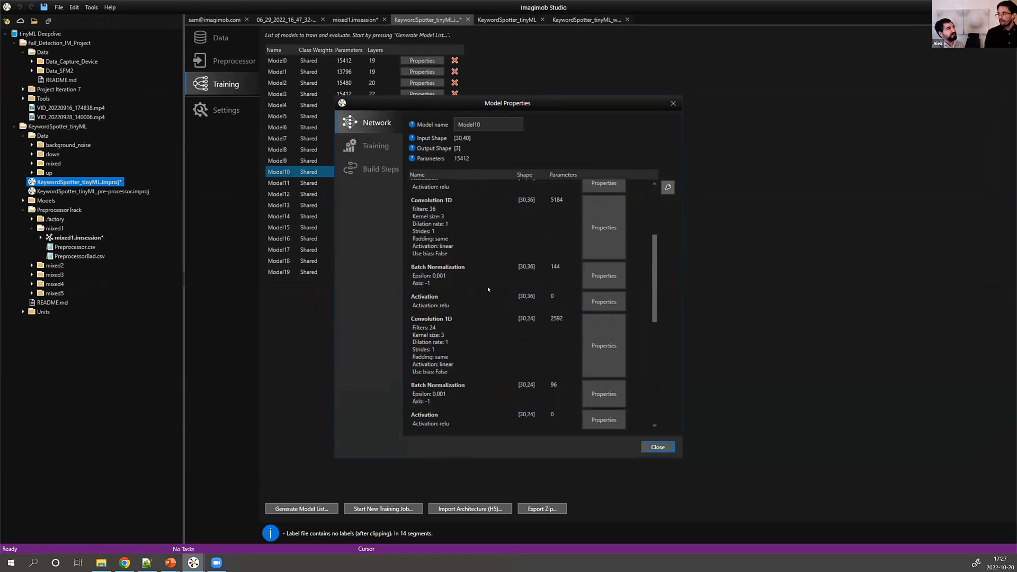
pyautogui.click(669, 187)
pyautogui.click(552, 308)
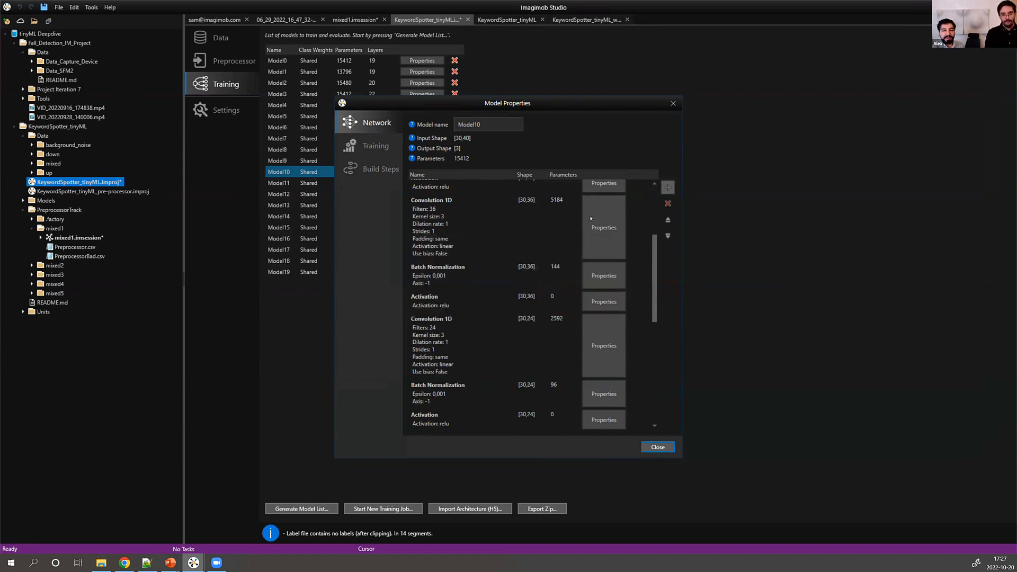
# Look at the layer types that can be added to Model10's network, then close the model properties without adding one.
pyautogui.click(667, 188)
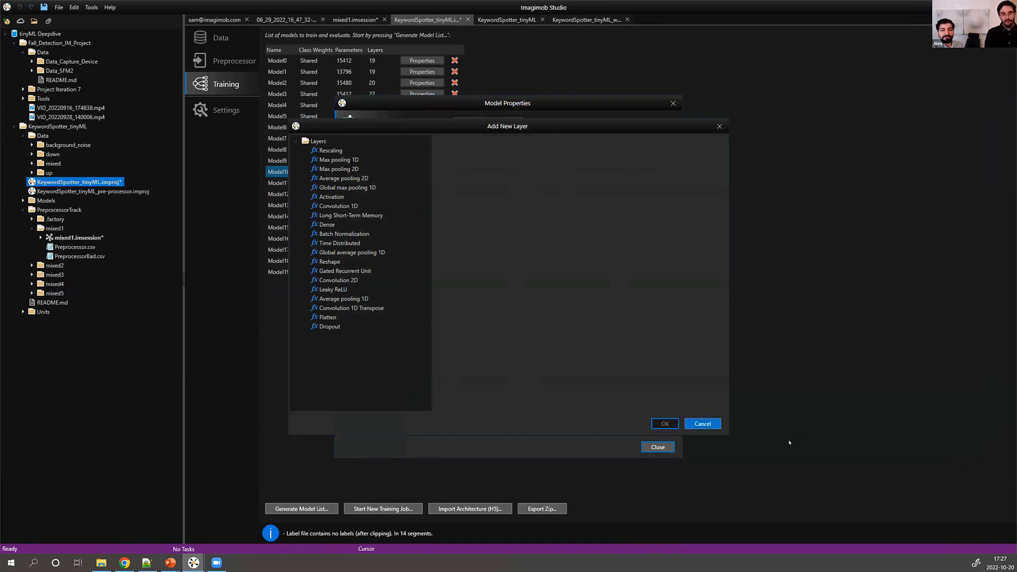
pyautogui.click(716, 424)
pyautogui.click(658, 447)
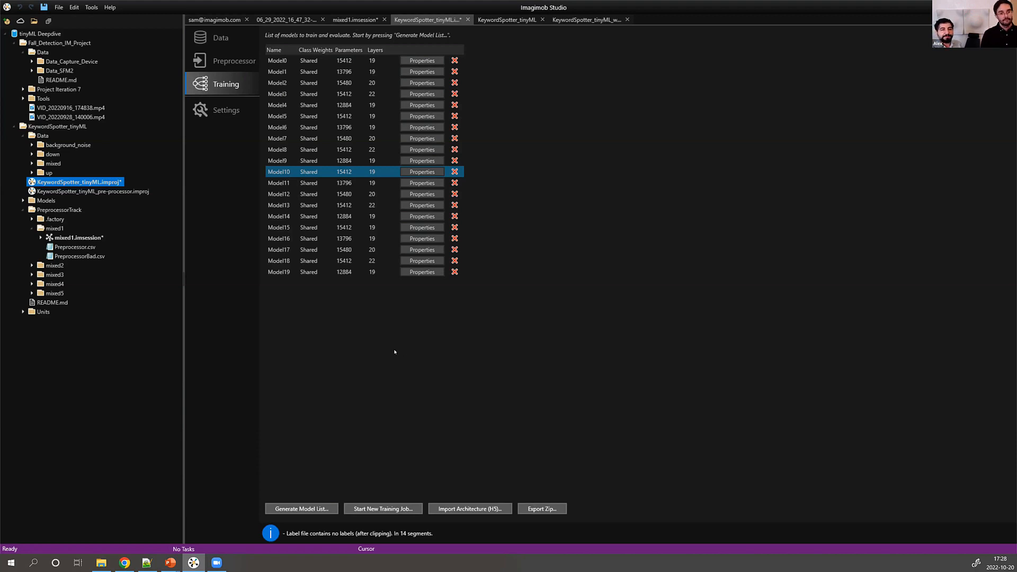
# Begin a new training job as far as the cloud services login, then cancel the login.
pyautogui.click(390, 509)
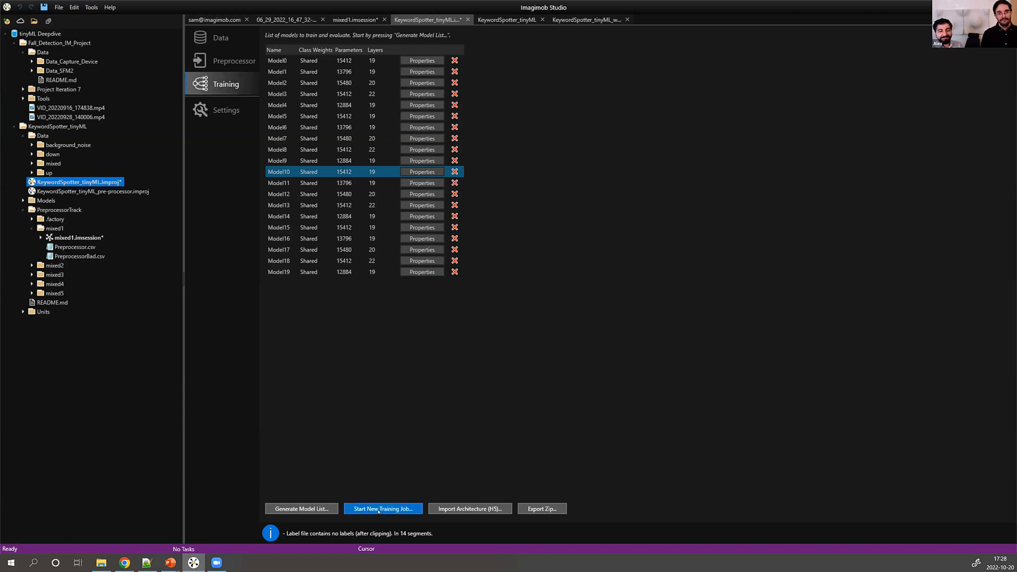
pyautogui.click(379, 511)
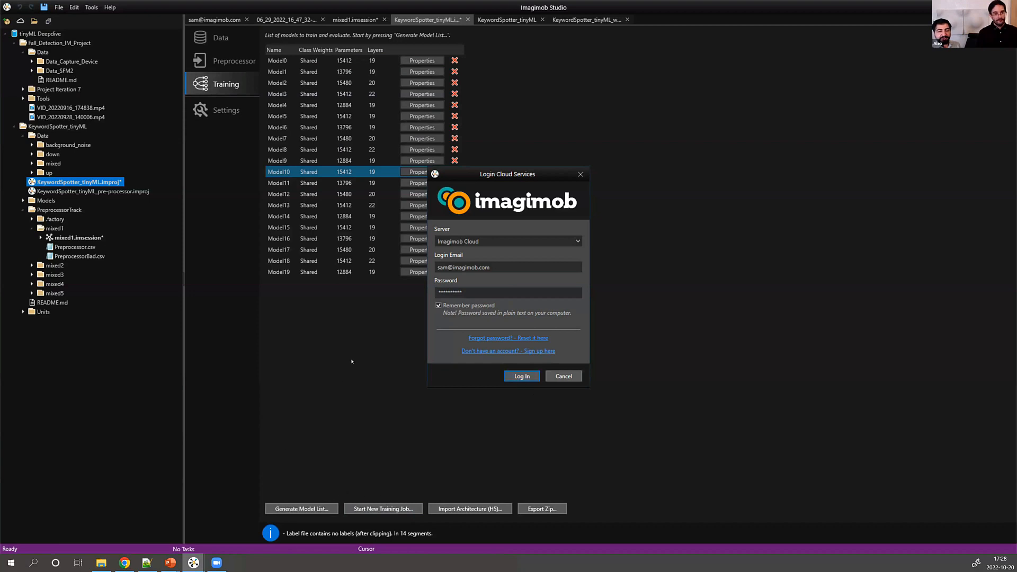
pyautogui.click(559, 380)
# Switch to the account's list of training jobs and open the completed KeywordSpotter_tinyML job.
pyautogui.click(227, 24)
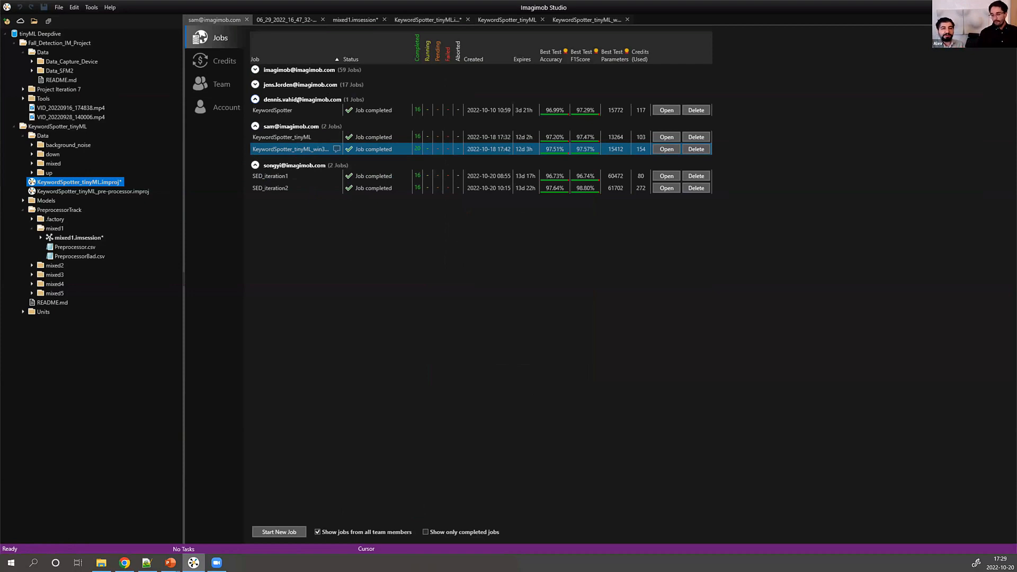
pyautogui.click(285, 112)
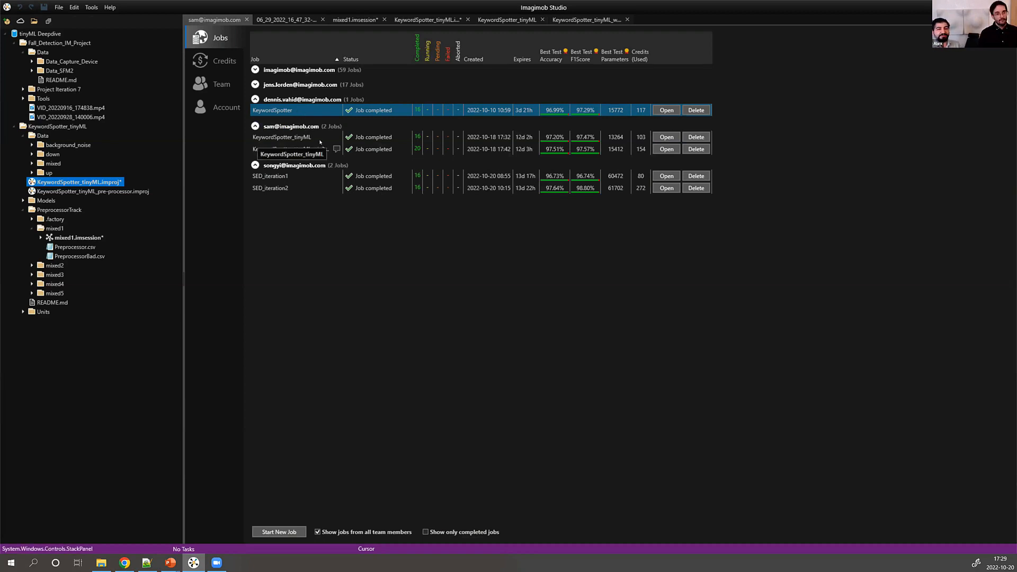
pyautogui.click(670, 142)
pyautogui.click(669, 140)
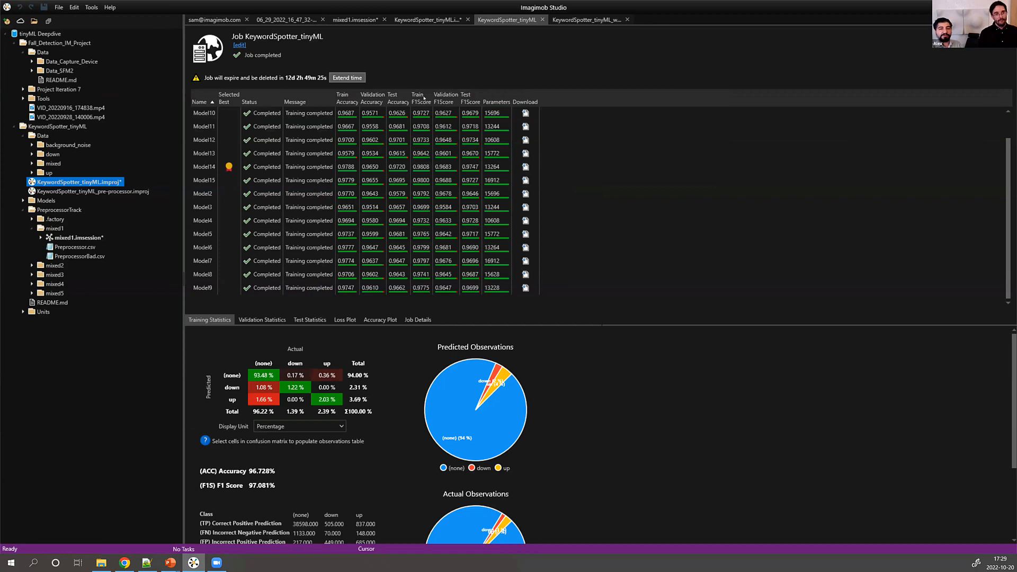
# Sort the job's models by test F1 score in descending order and select Model14.
pyautogui.click(470, 101)
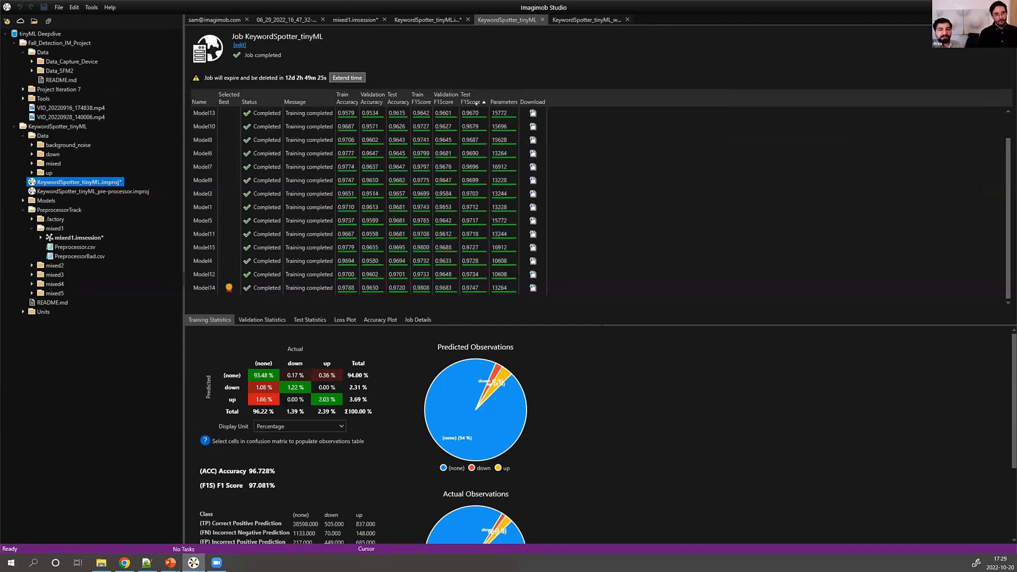
pyautogui.click(478, 102)
pyautogui.scroll(1, 440, 180)
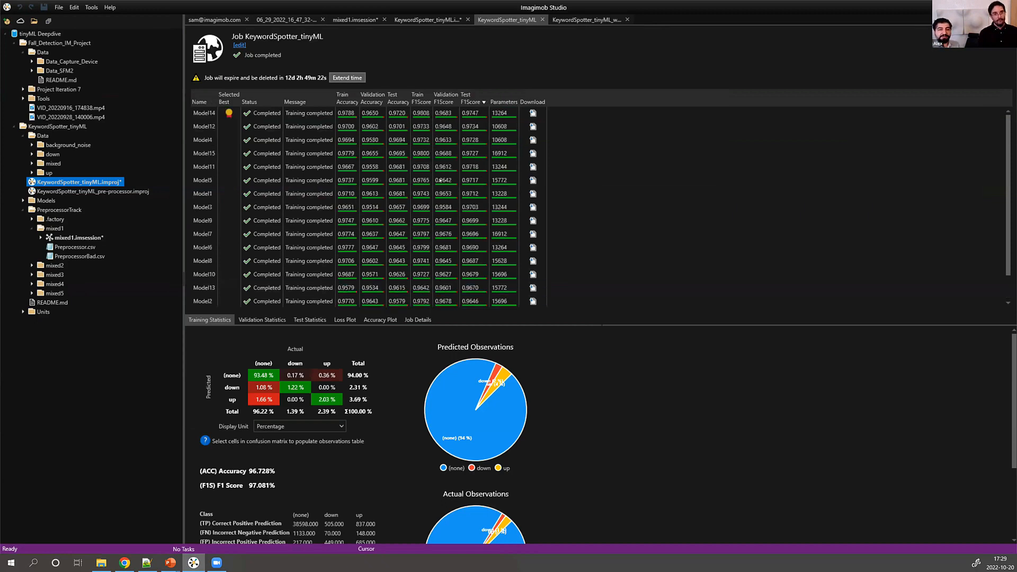
pyautogui.click(473, 114)
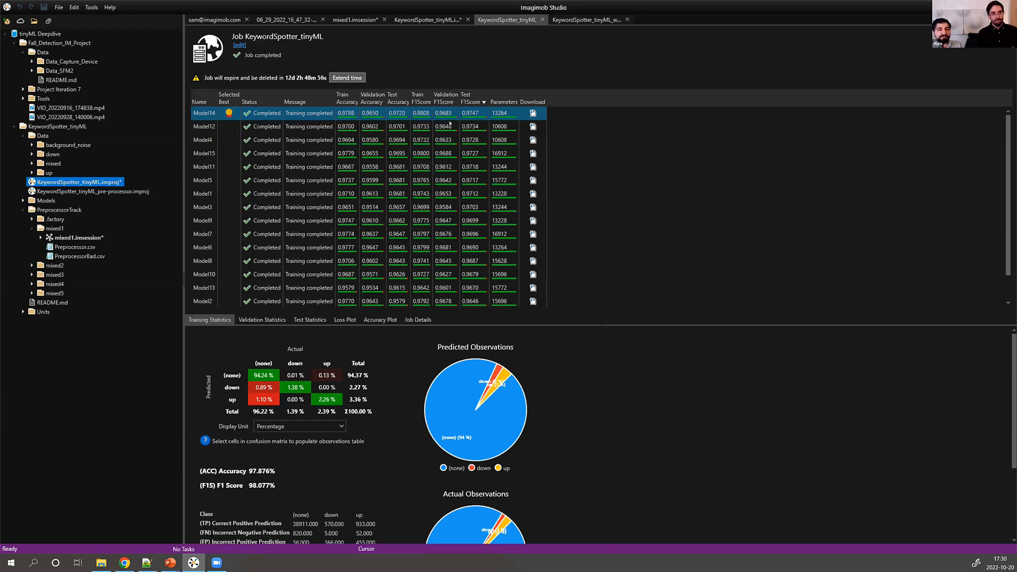
# Review Model14's validation statistics, loss plot and test statistics.
pyautogui.click(262, 320)
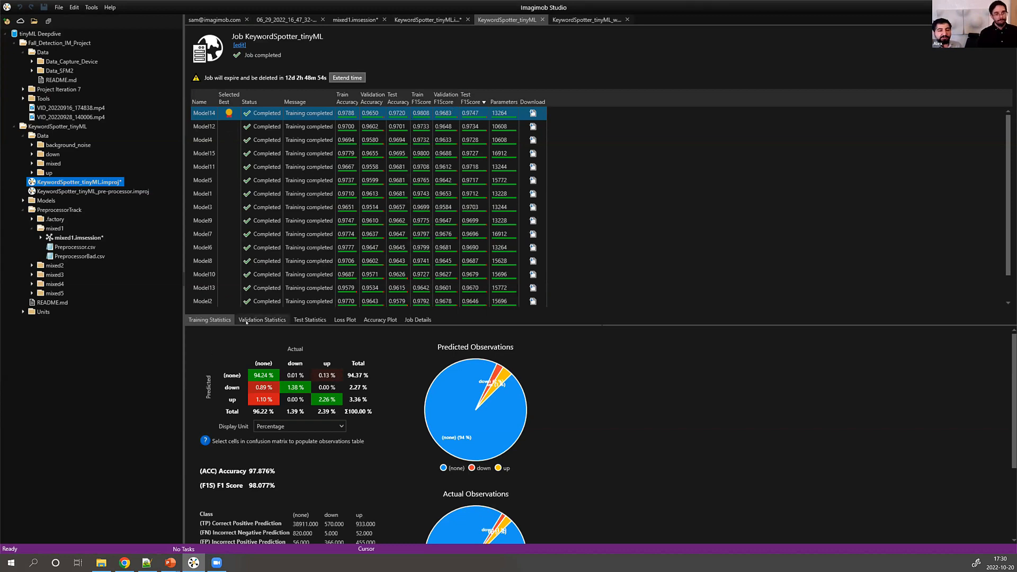
pyautogui.click(310, 320)
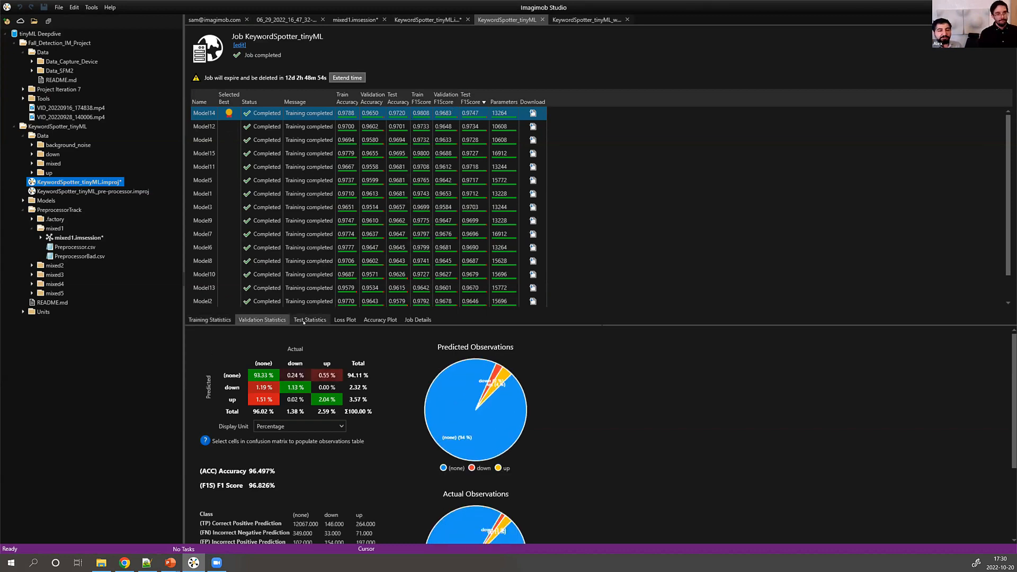
pyautogui.click(344, 320)
pyautogui.press('Right')
pyautogui.click(347, 321)
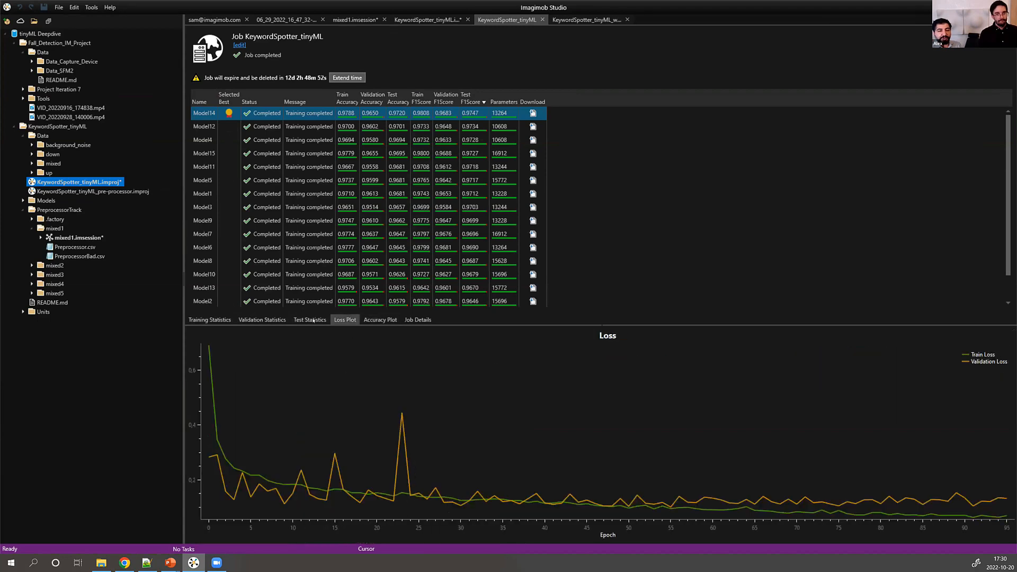
pyautogui.click(313, 320)
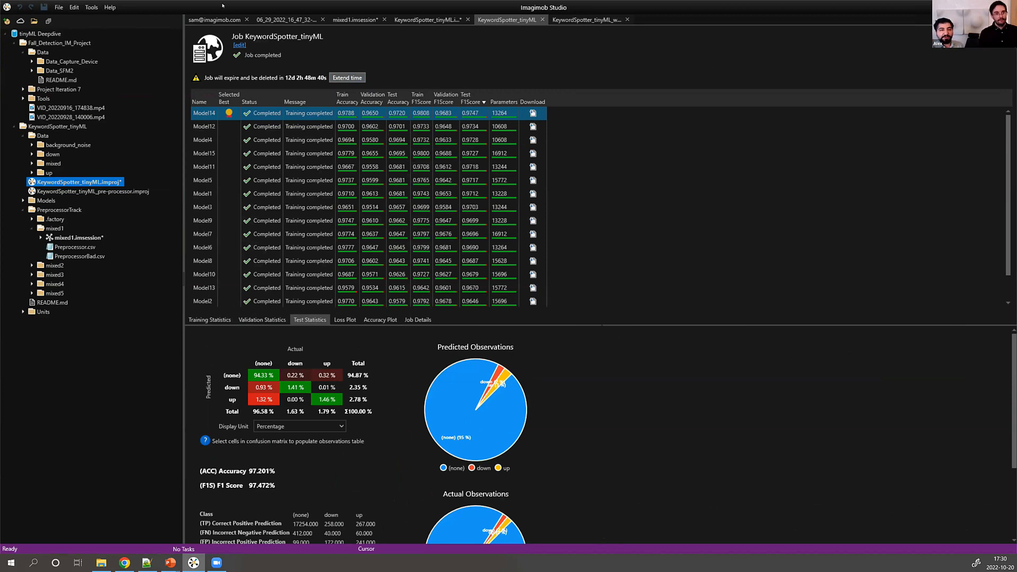
# Return to the job list, open the KeywordSpotter_tinyML_win30_stride120 job and select its best model, Model18.
pyautogui.click(221, 20)
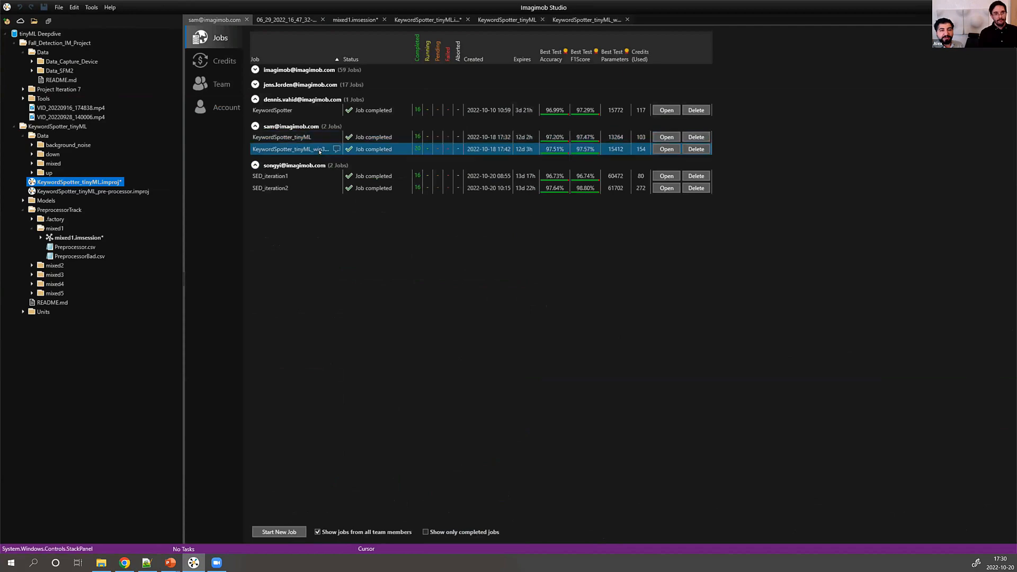
pyautogui.doubleClick(320, 151)
pyautogui.click(414, 167)
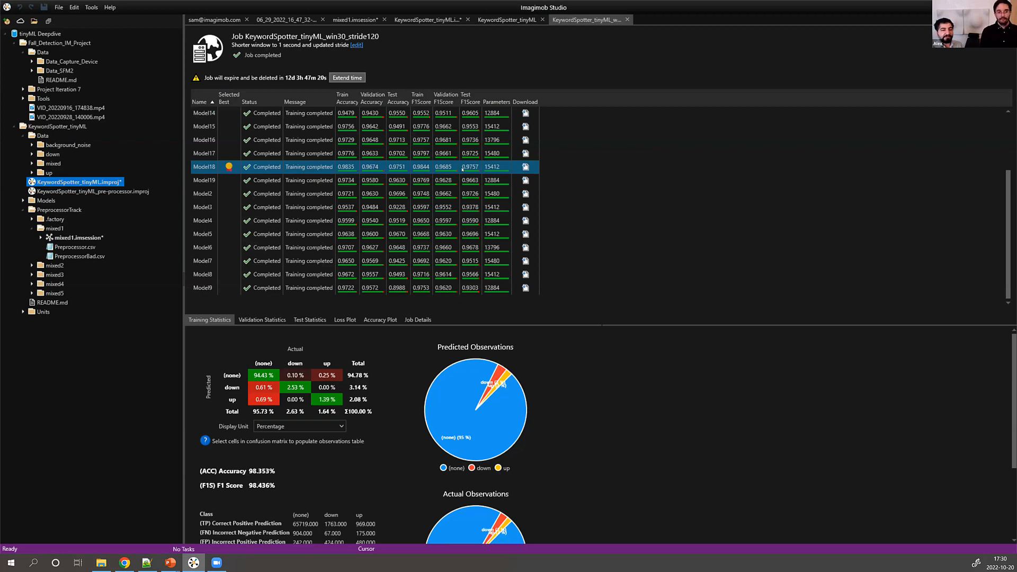
# Show Model18's test statistics, set the confusion matrix display unit to Normalize and inspect the "up" predictions.
pyautogui.click(265, 377)
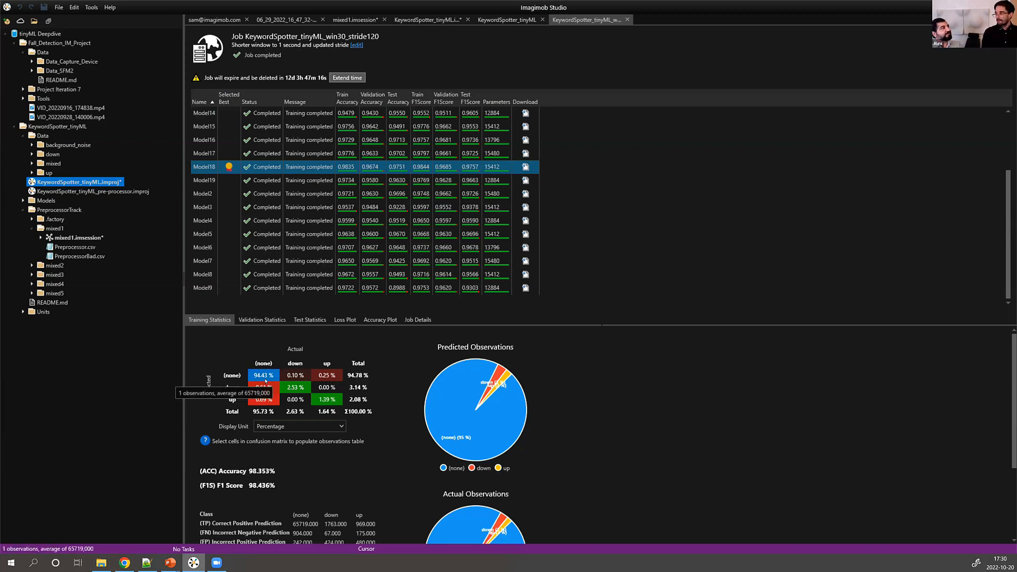
pyautogui.click(310, 320)
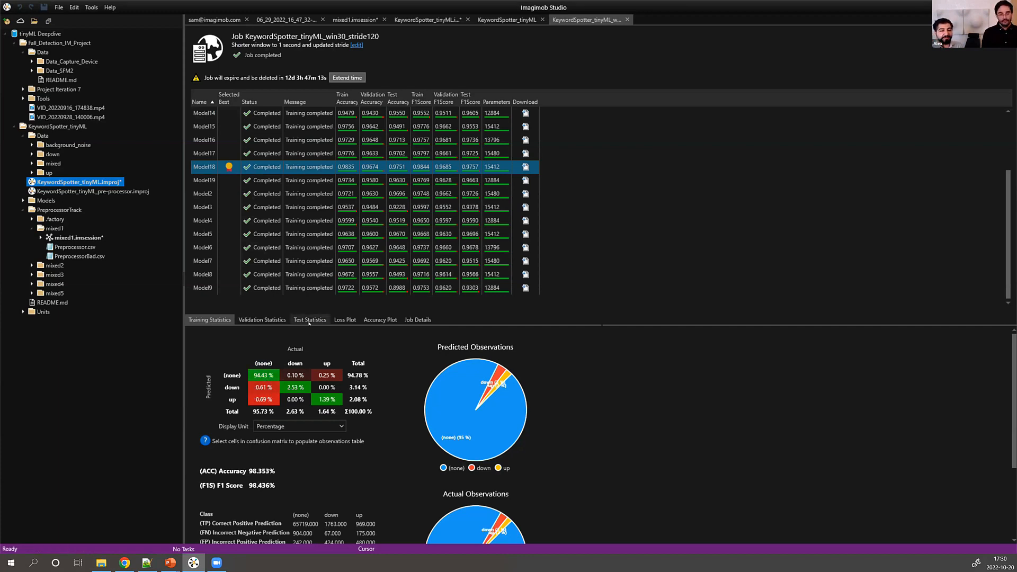
pyautogui.click(342, 426)
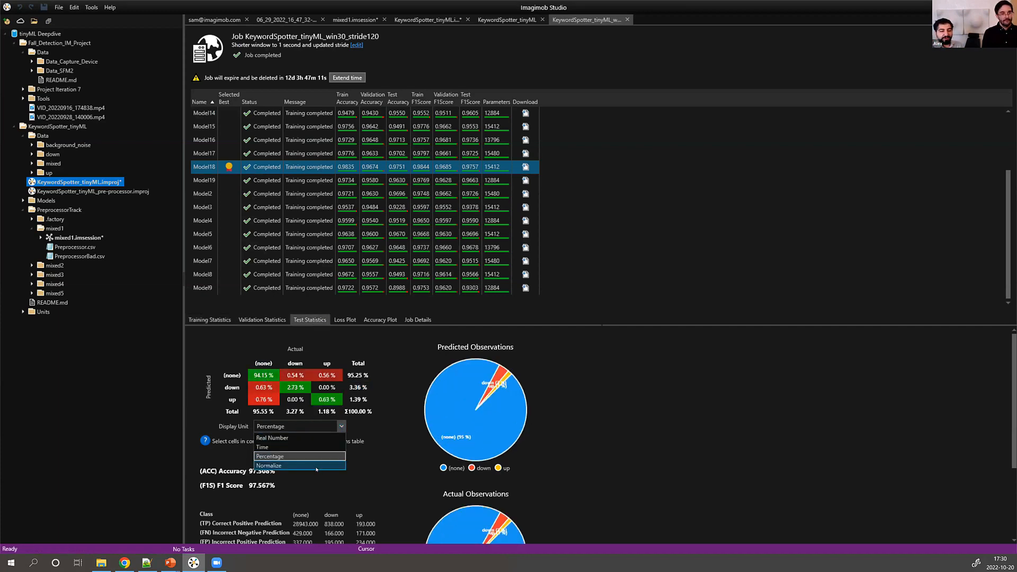
pyautogui.click(297, 450)
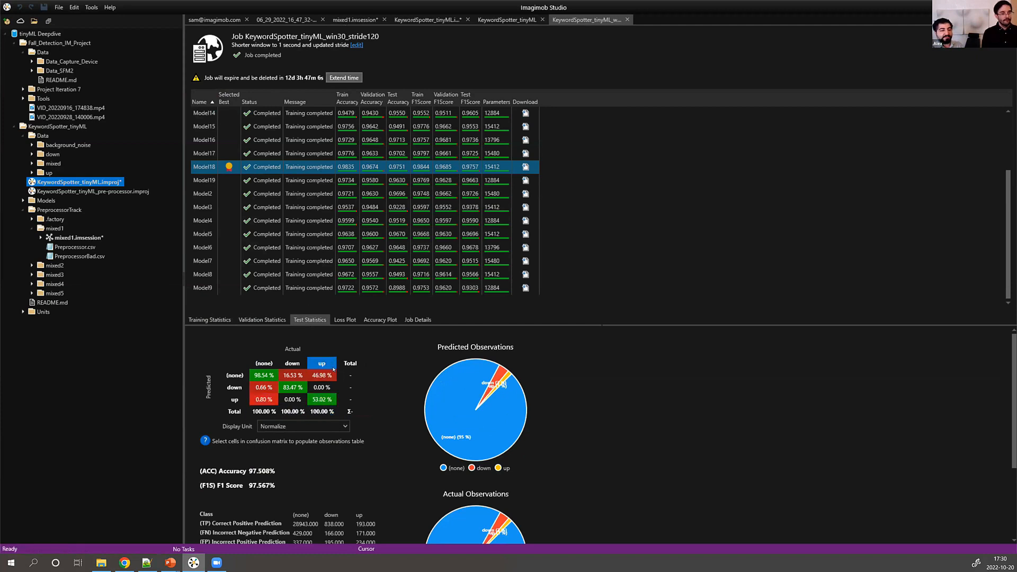
pyautogui.moveTo(320, 374)
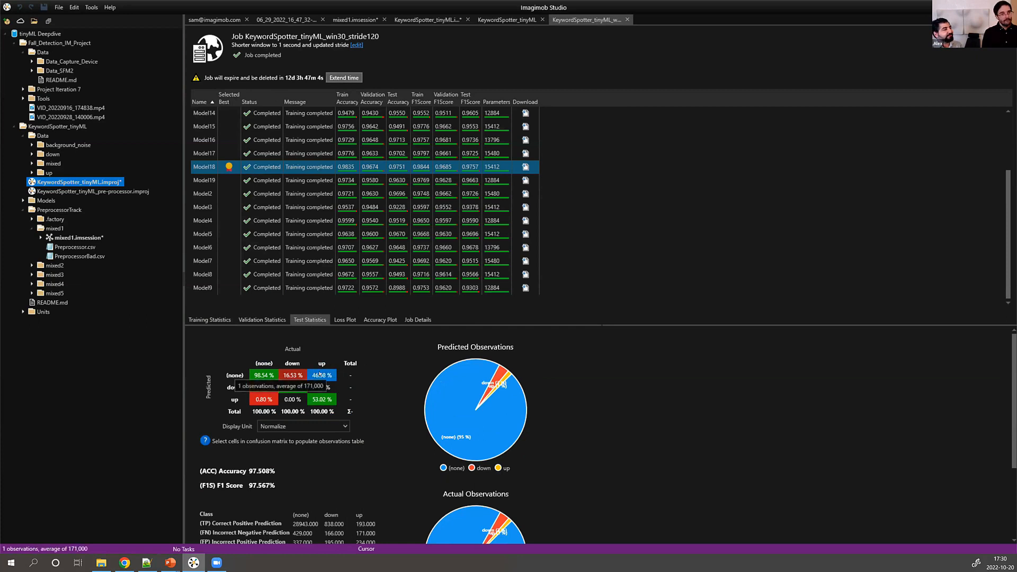
# Reopen the KeywordSpotter_tinyML job and set the display unit of Model14's test confusion matrix to Normalize for comparison.
pyautogui.click(214, 19)
pyautogui.doubleClick(307, 136)
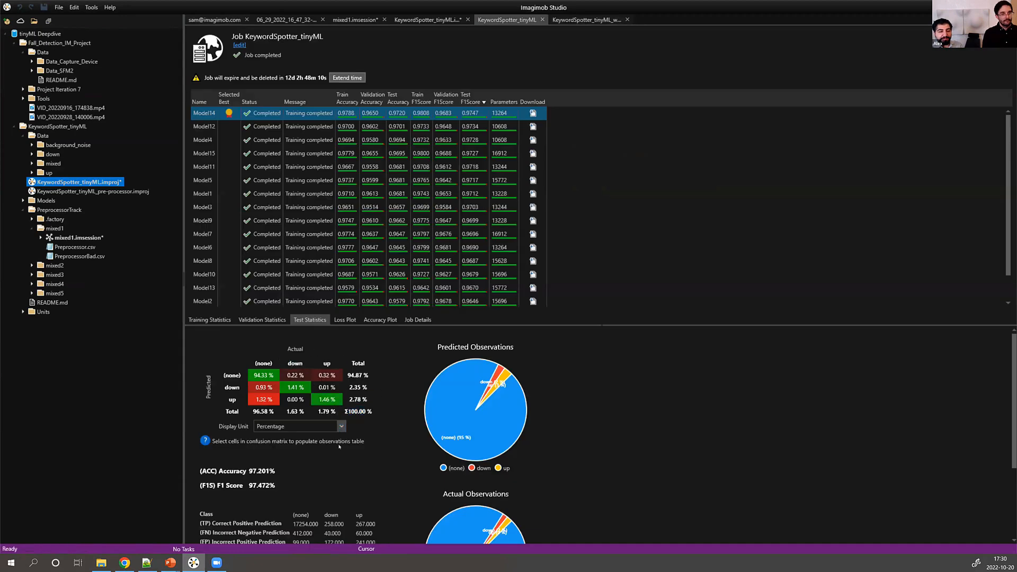
pyautogui.click(341, 426)
pyautogui.click(332, 466)
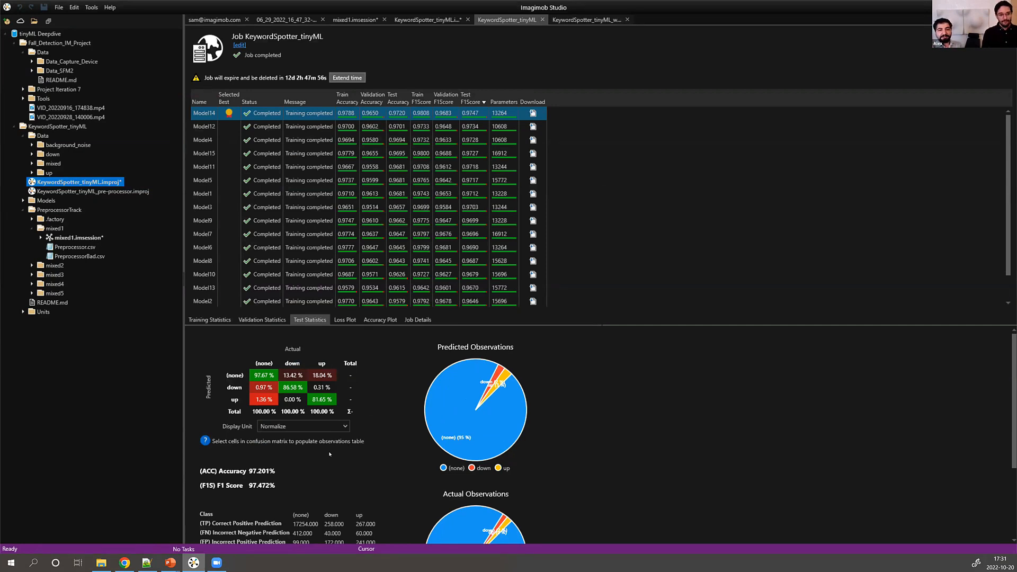
# Check which Model14 files can be downloaded, then cancel the download.
pyautogui.click(539, 116)
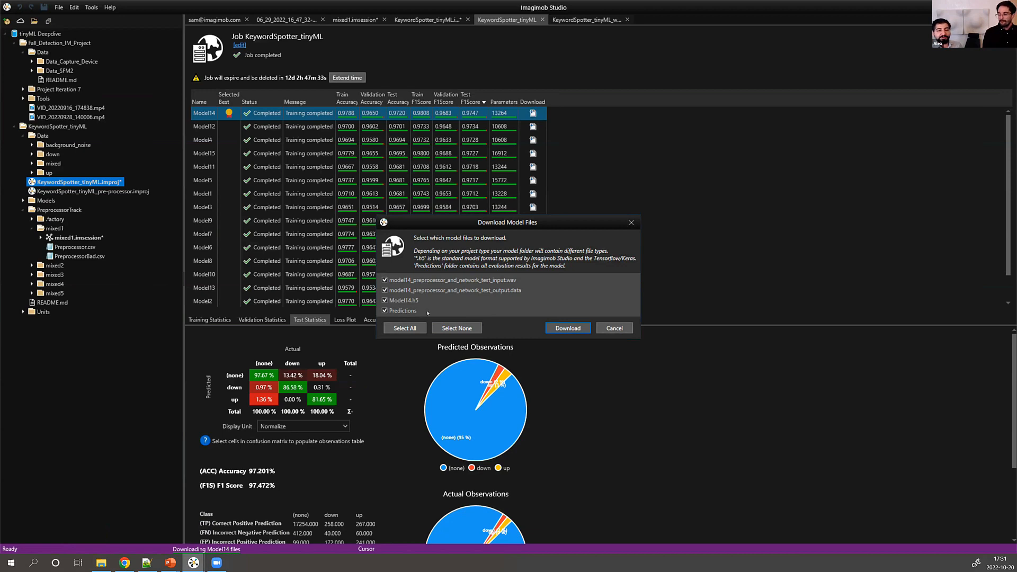
pyautogui.click(628, 329)
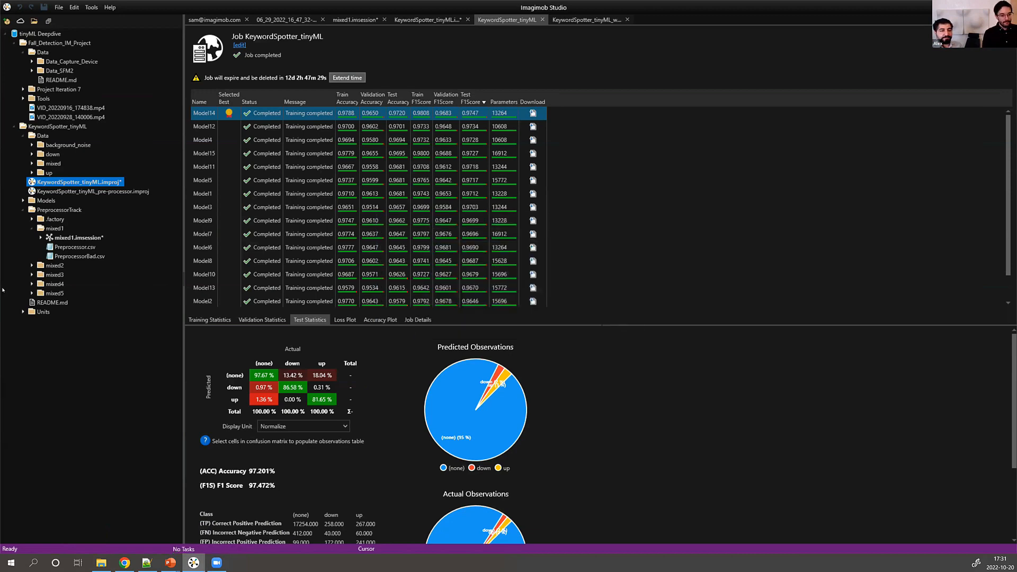
# Collapse the PreprocessorTrack folder and expand Models, Model14, Predictions and sessions in the project tree.
pyautogui.click(23, 209)
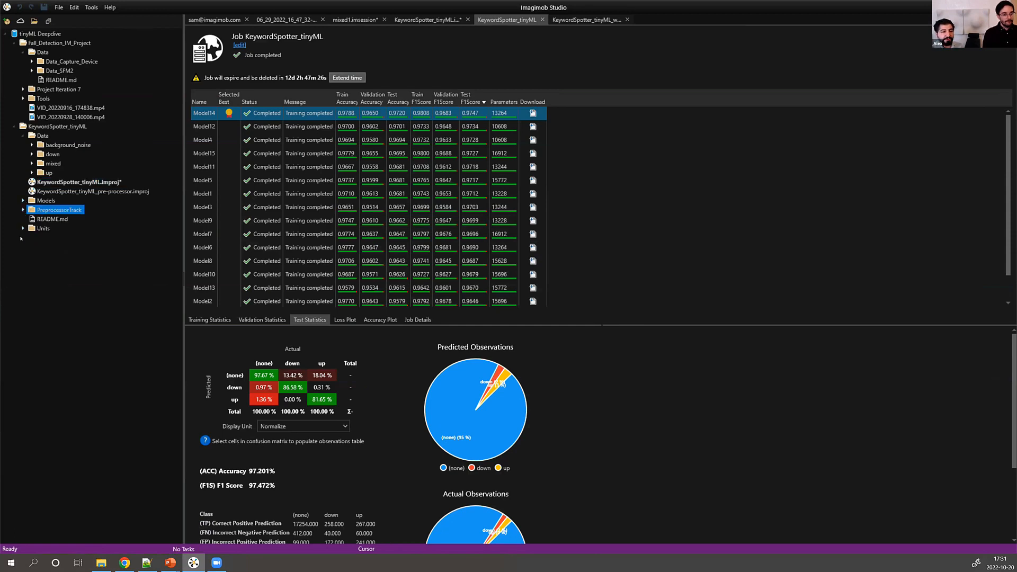
pyautogui.click(23, 202)
pyautogui.click(57, 210)
pyautogui.click(32, 209)
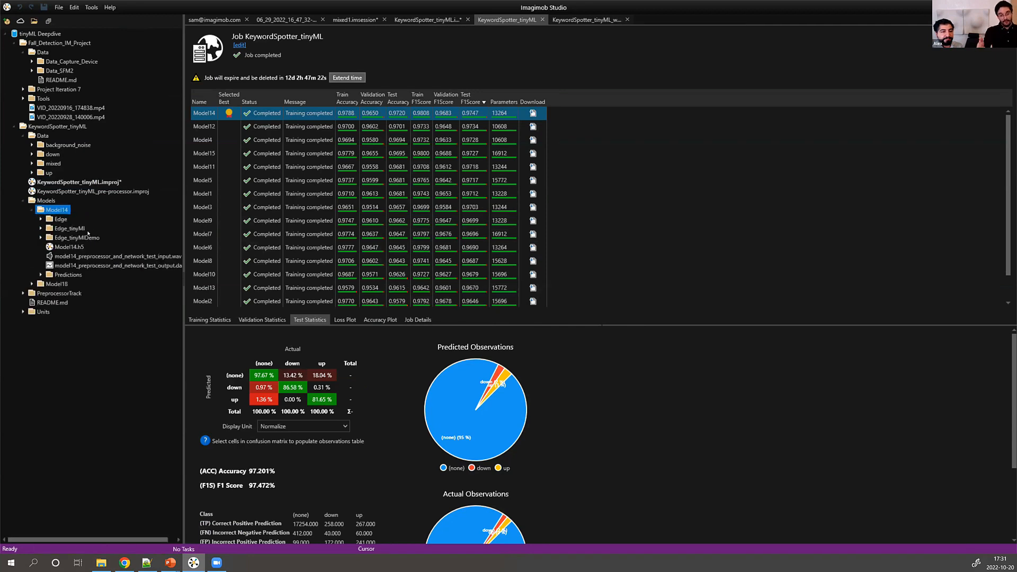
pyautogui.doubleClick(76, 274)
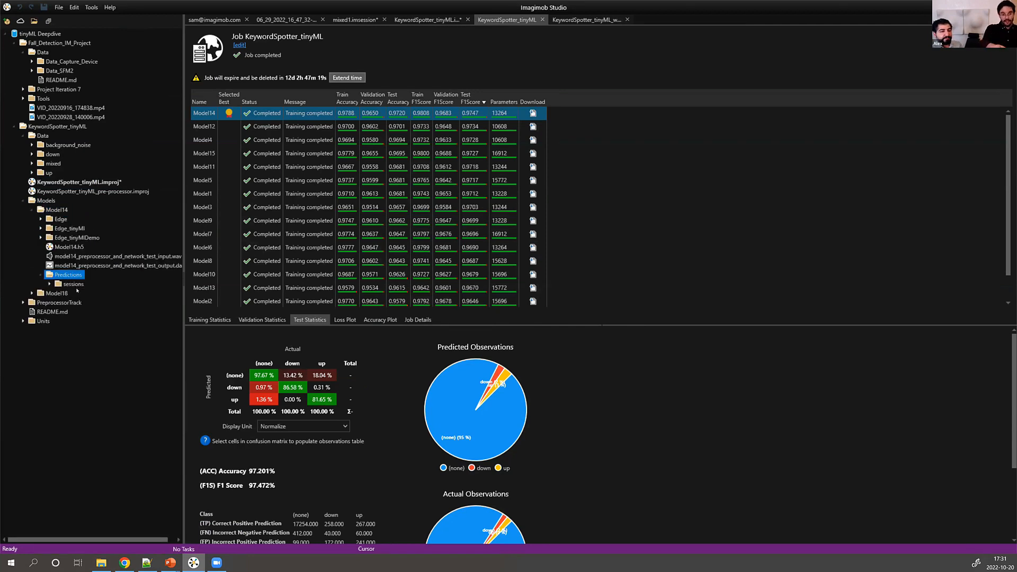
pyautogui.click(77, 284)
pyautogui.doubleClick(77, 284)
# Open mixed1.imsession from the mixed1 folder among Model14's prediction sessions.
pyautogui.scroll(-10, 107, 393)
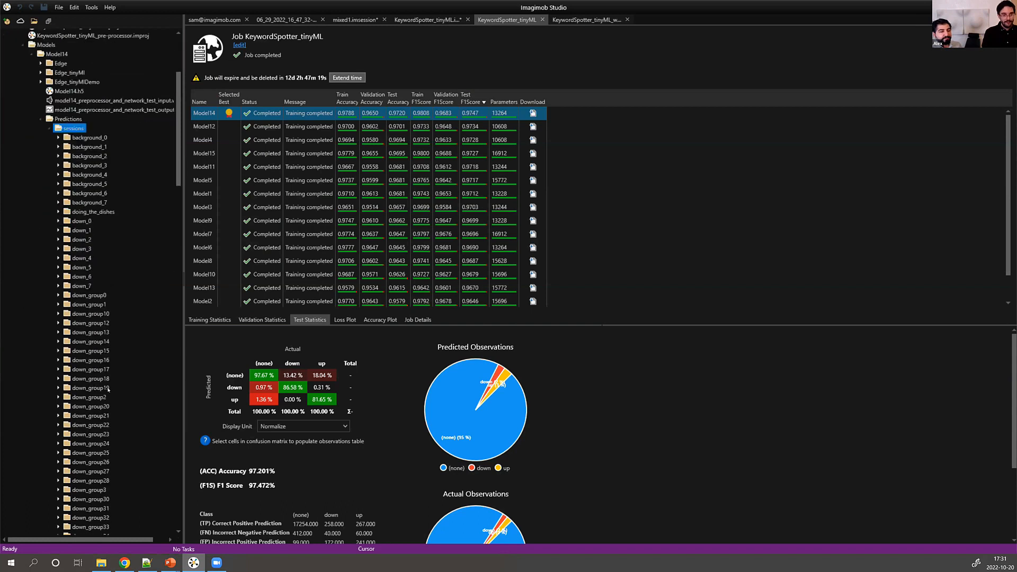
pyautogui.scroll(-15, 106, 392)
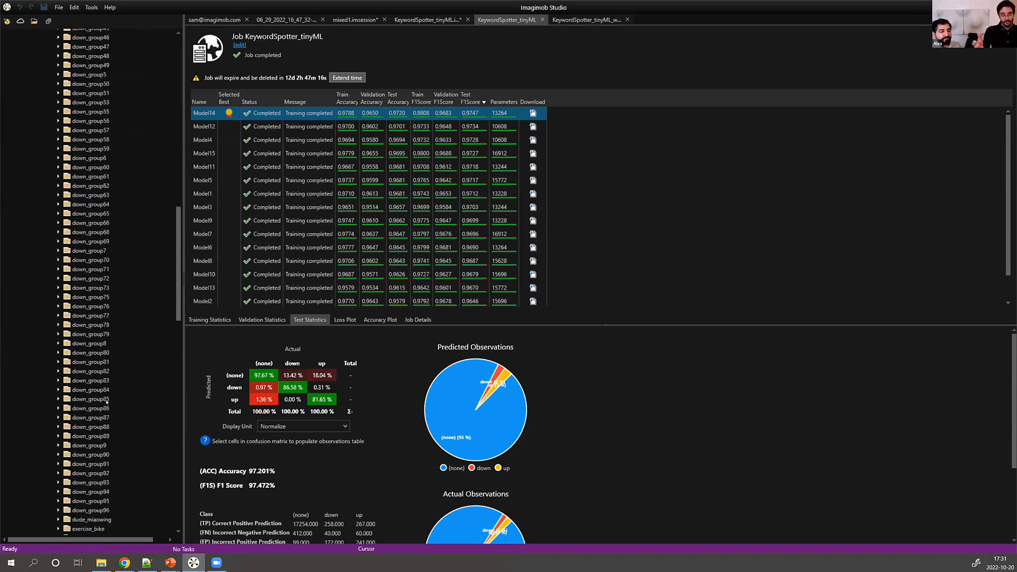
pyautogui.scroll(-4, 105, 406)
pyautogui.doubleClick(81, 360)
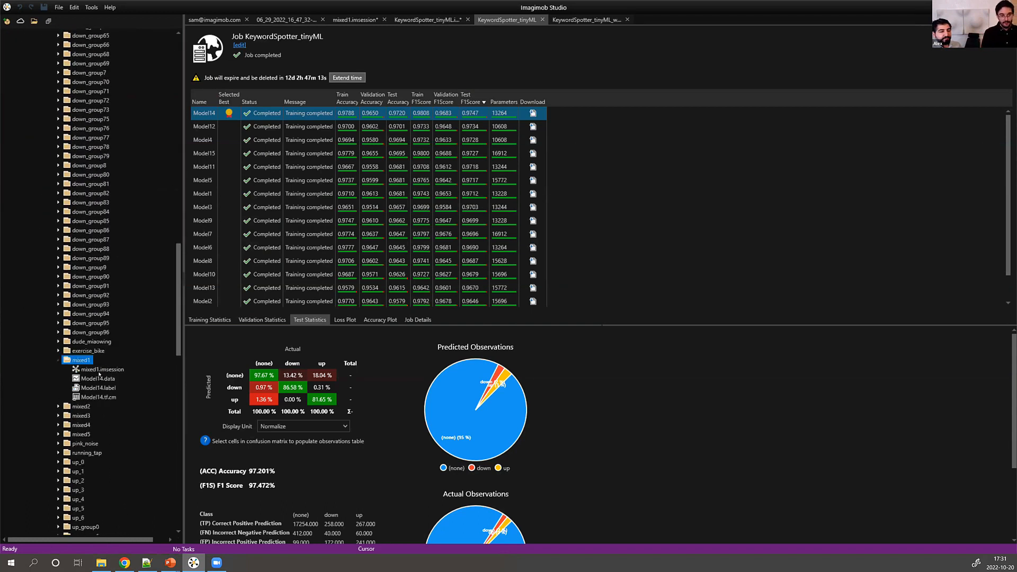
pyautogui.doubleClick(100, 371)
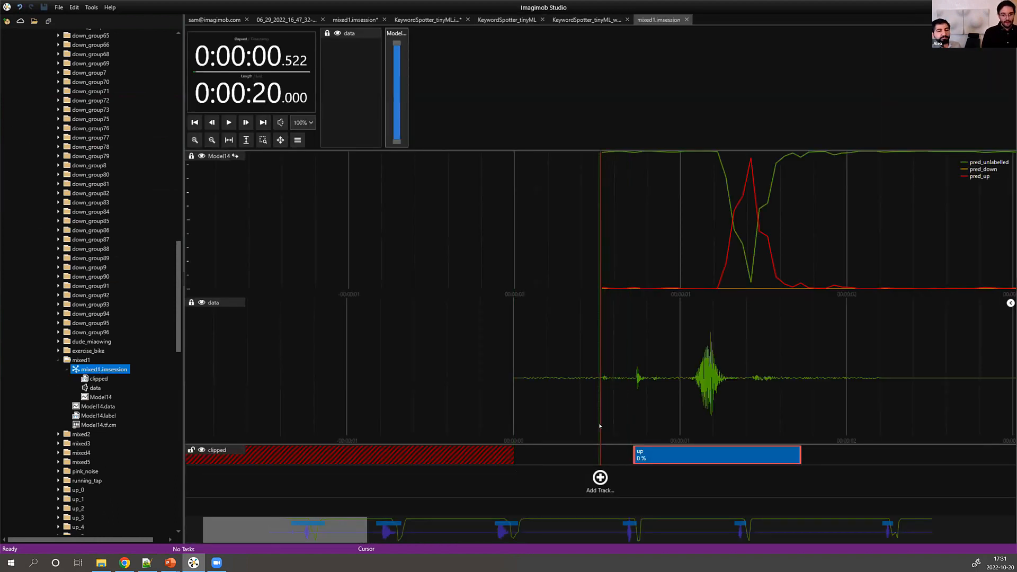
# Add a label track generated from Model14's predictions to the mixed1 session, using a 50% confidence threshold.
pyautogui.click(606, 483)
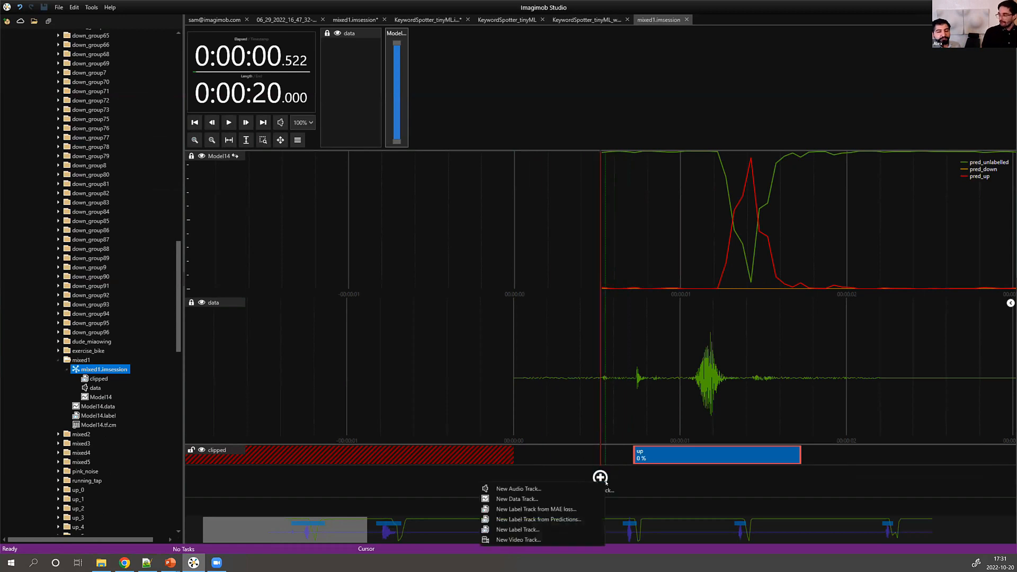
pyautogui.click(579, 523)
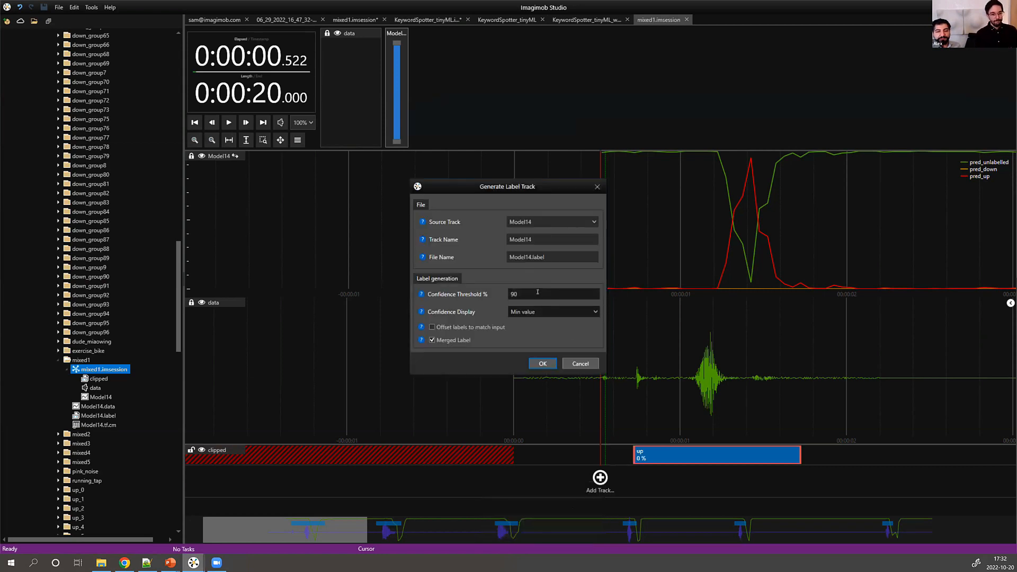
pyautogui.write('50')
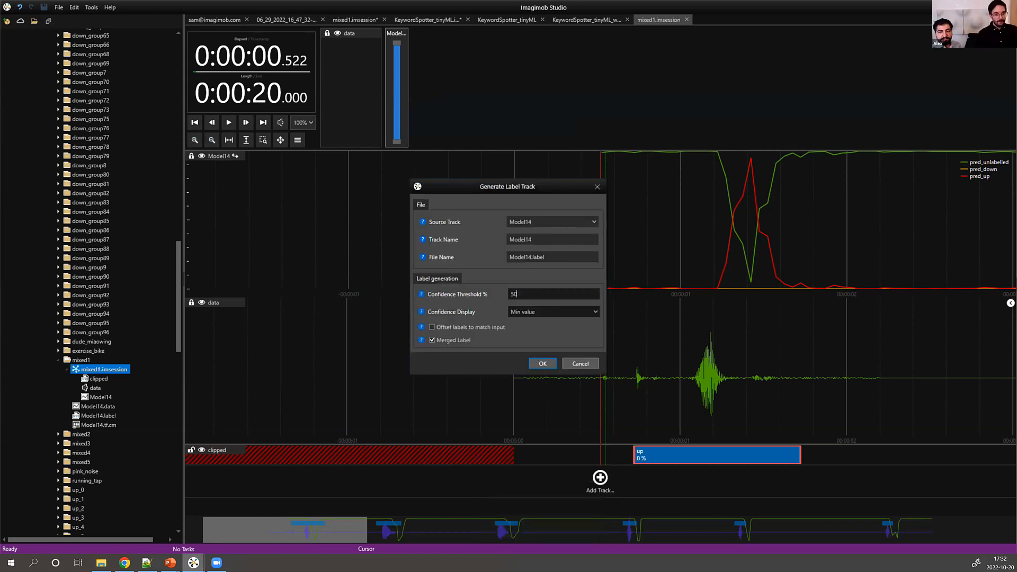
pyautogui.press('Return')
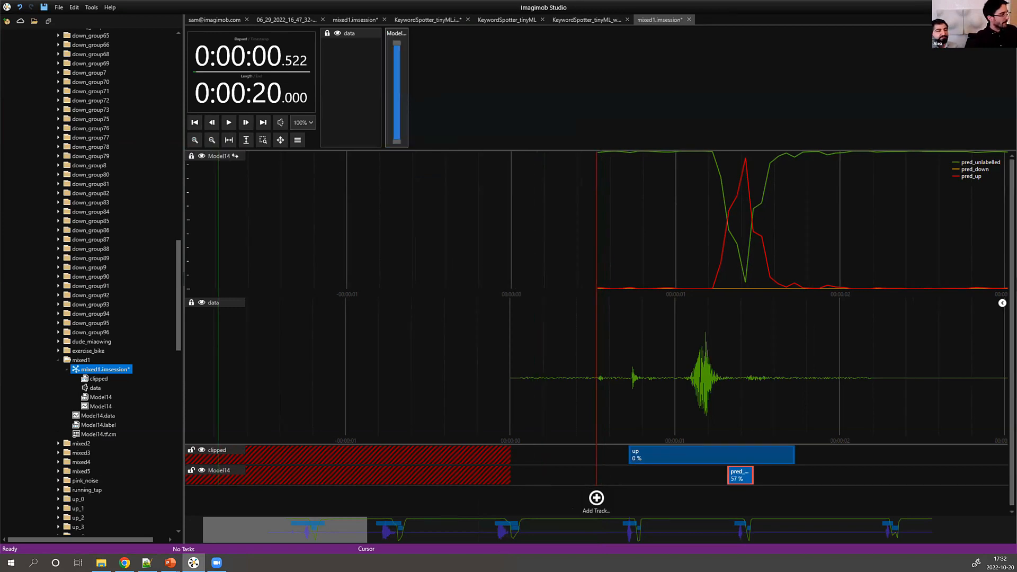
pyautogui.hotkey('alt', 'Tab')
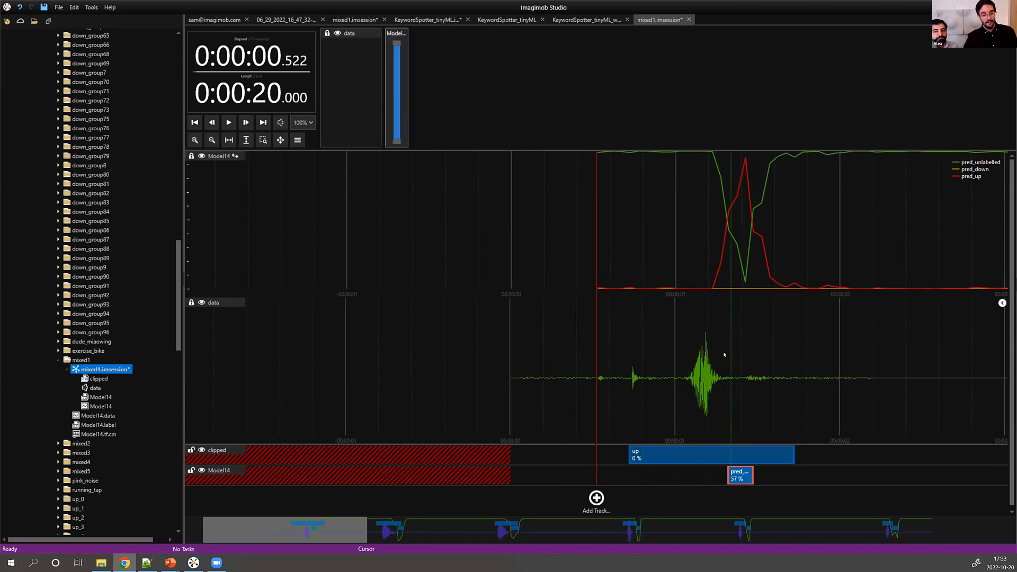
# Hide the clipped track and play the mixed1 session to about 7.9 seconds, pausing at about 1.4 seconds to check the predicted labels.
pyautogui.click(710, 455)
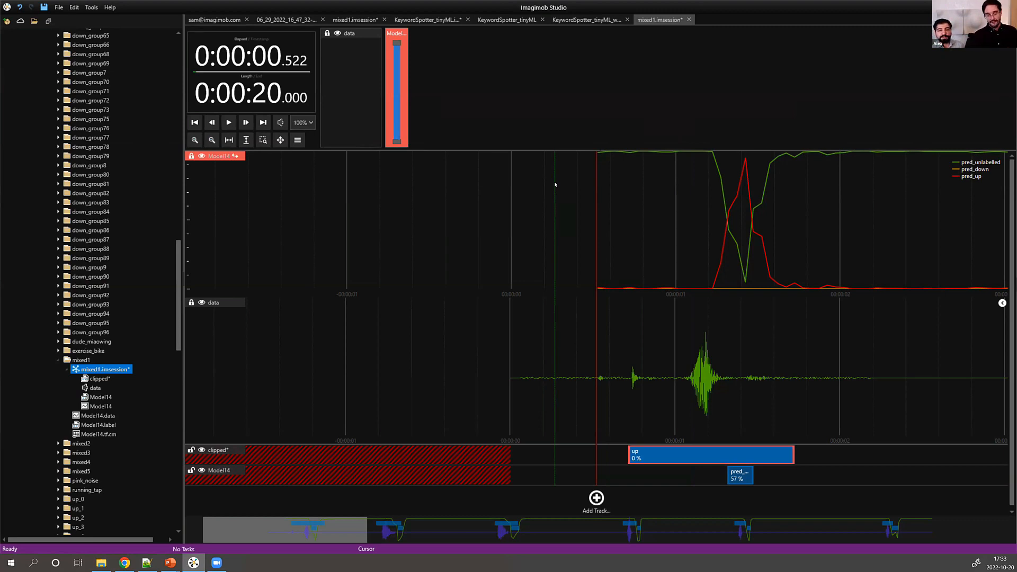
pyautogui.click(201, 450)
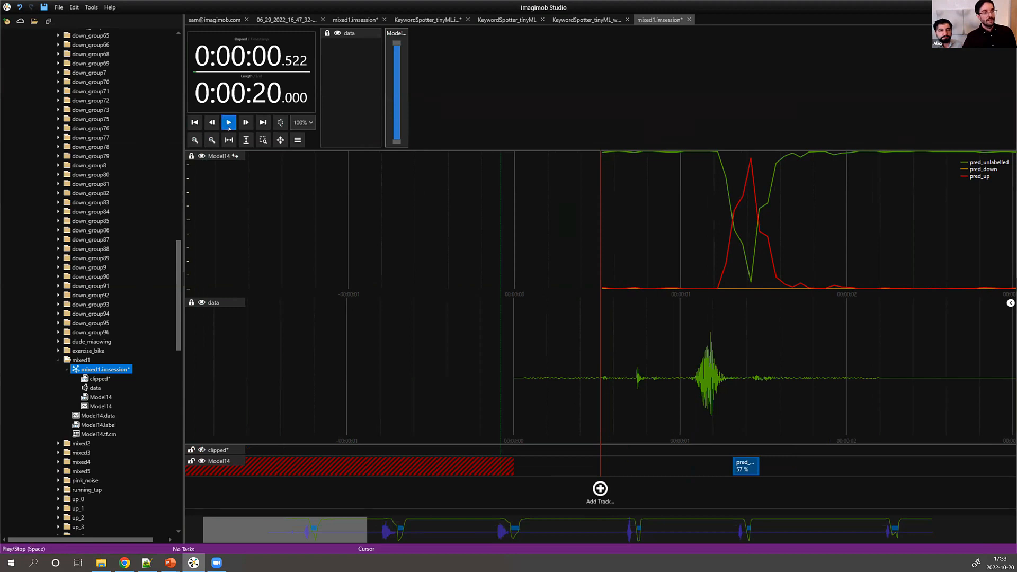
pyautogui.click(229, 122)
pyautogui.click(228, 123)
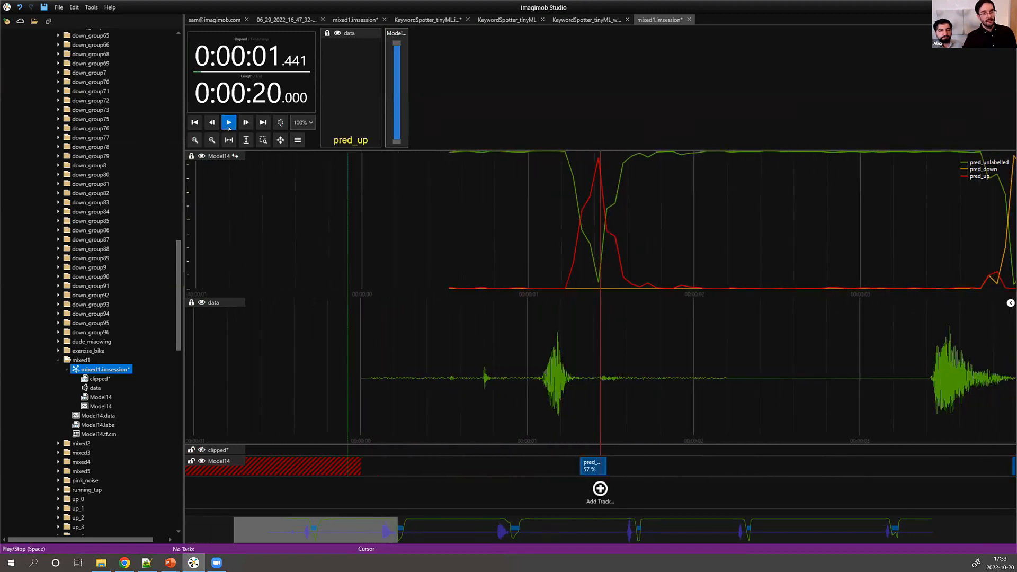
pyautogui.click(541, 162)
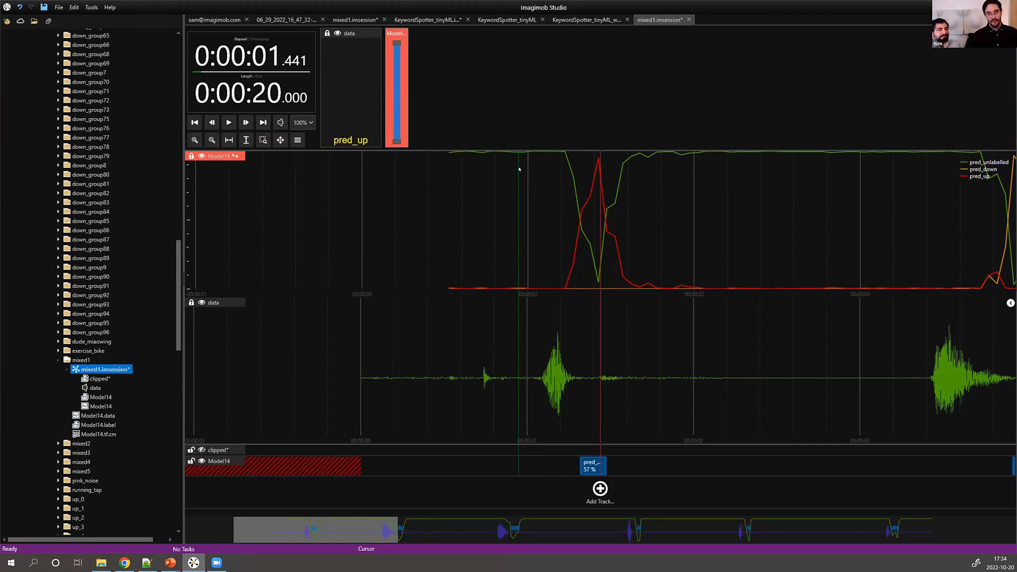
pyautogui.click(228, 122)
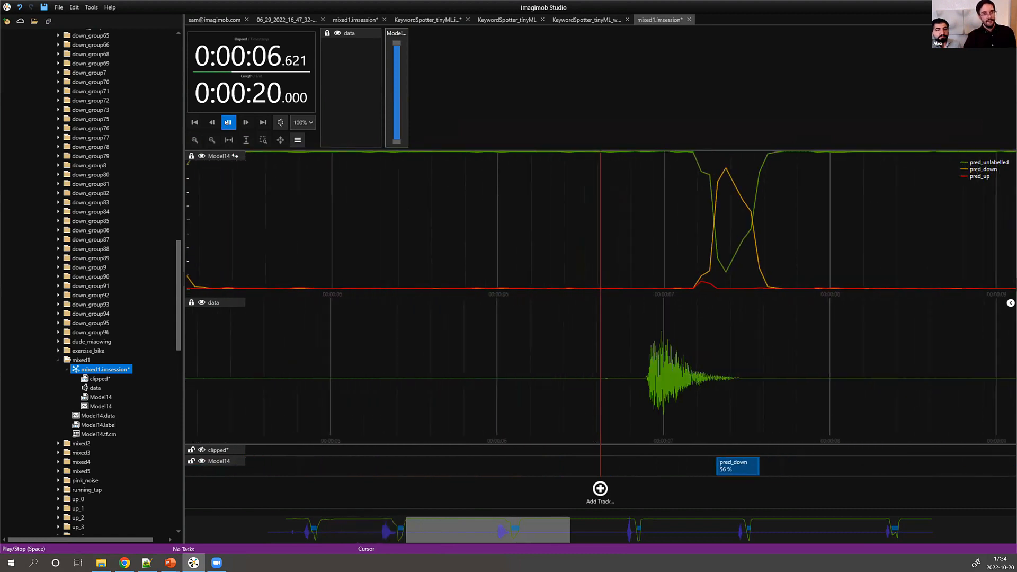
pyautogui.click(233, 123)
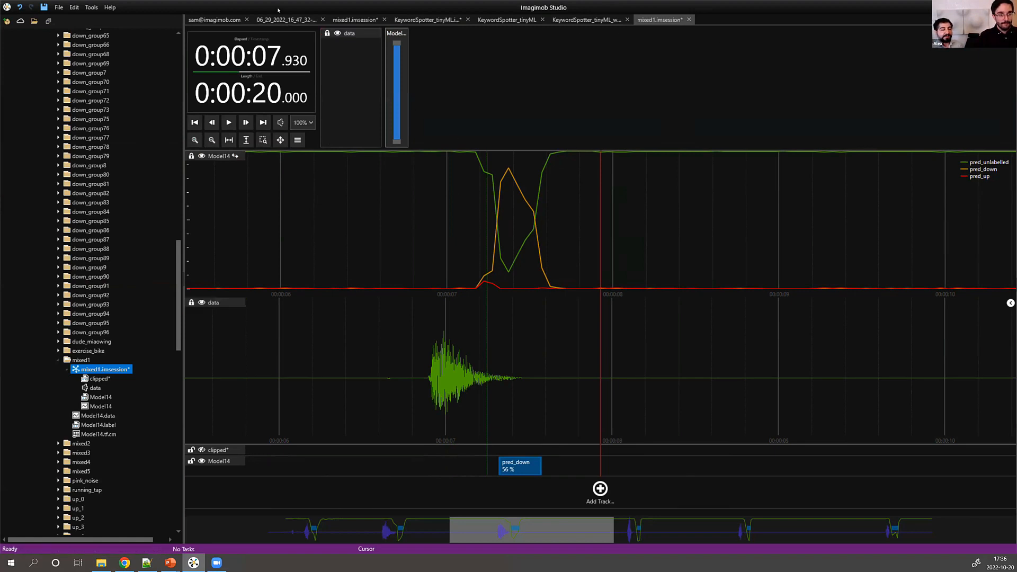
# Switch to the mixed1 session containing the Preprocessor track and collapse the mixed1 prediction folder in the project tree.
pyautogui.moveTo(278, 10); pyautogui.dragTo(284, 45)
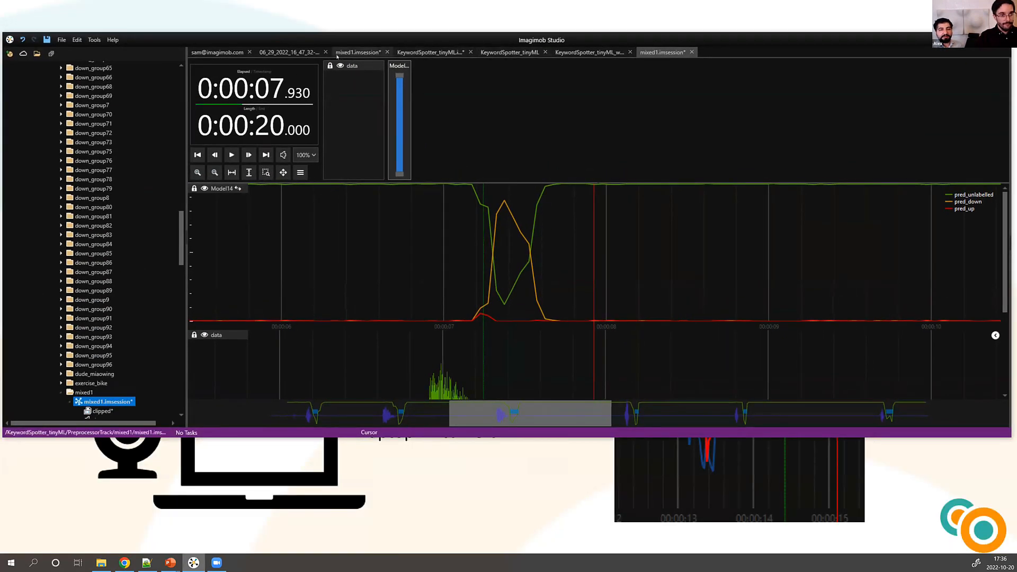
pyautogui.click(348, 53)
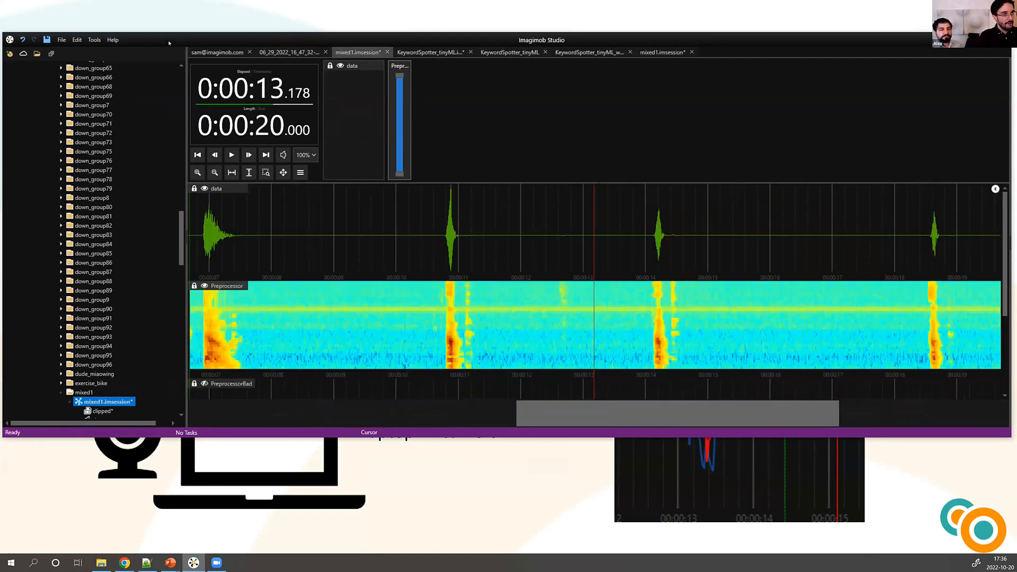
pyautogui.scroll(-1, 88, 202)
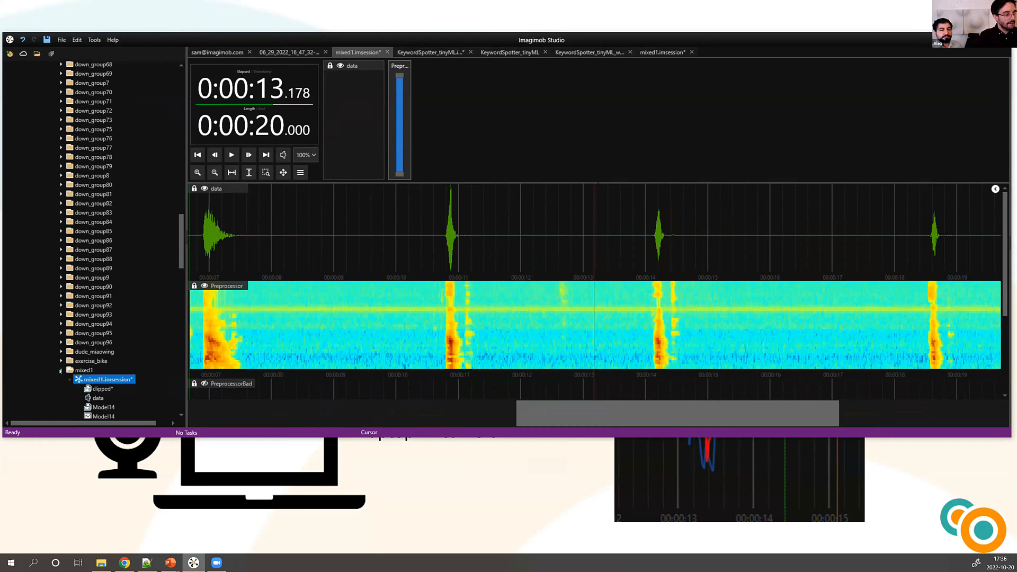
pyautogui.doubleClick(75, 372)
pyautogui.scroll(-5, 118, 354)
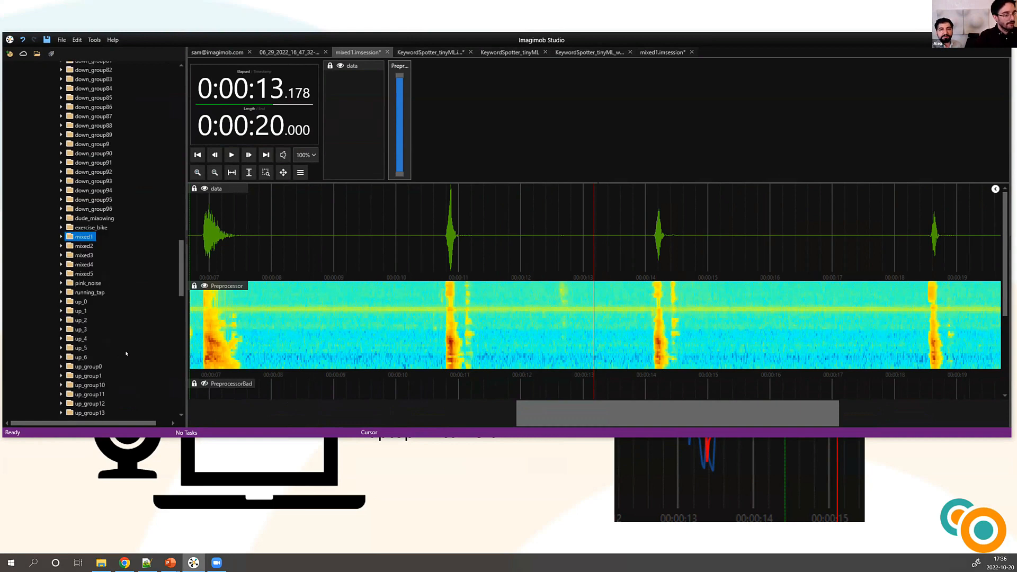
pyautogui.scroll(-8, 126, 354)
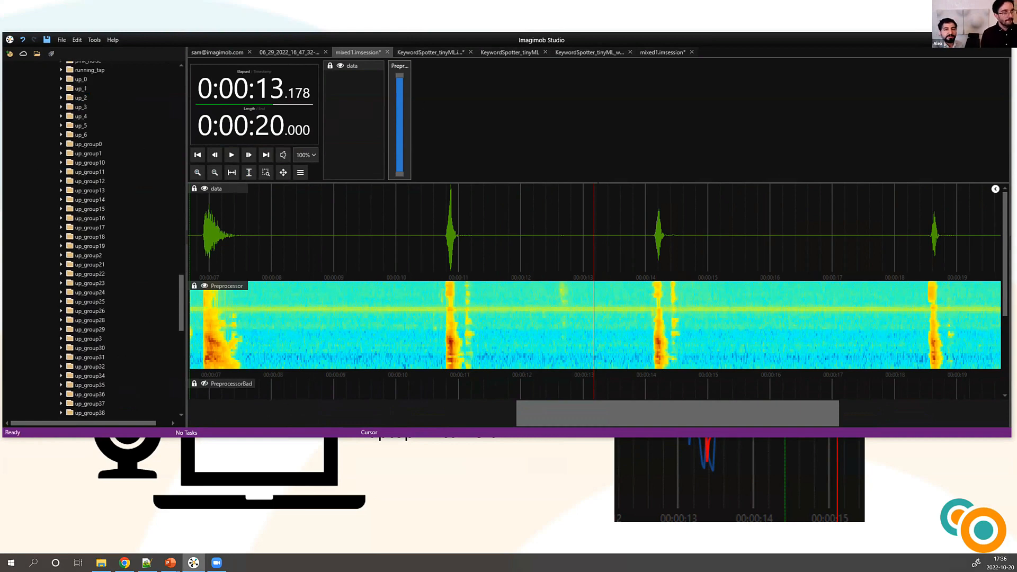
pyautogui.click(980, 40)
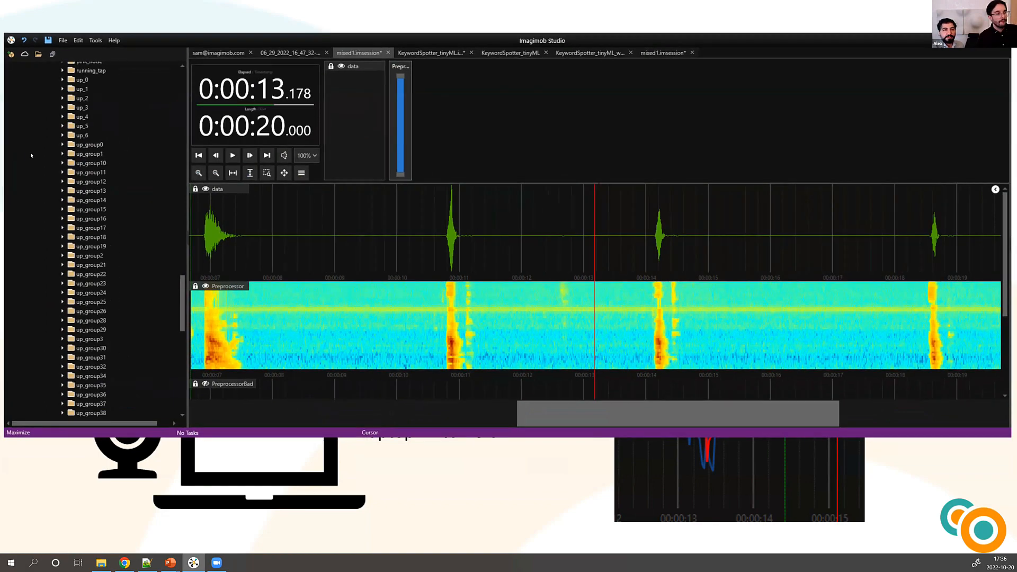
# Open background_0.imsession among Model14's prediction sessions and briefly play its beginning.
pyautogui.scroll(15, 173, 247)
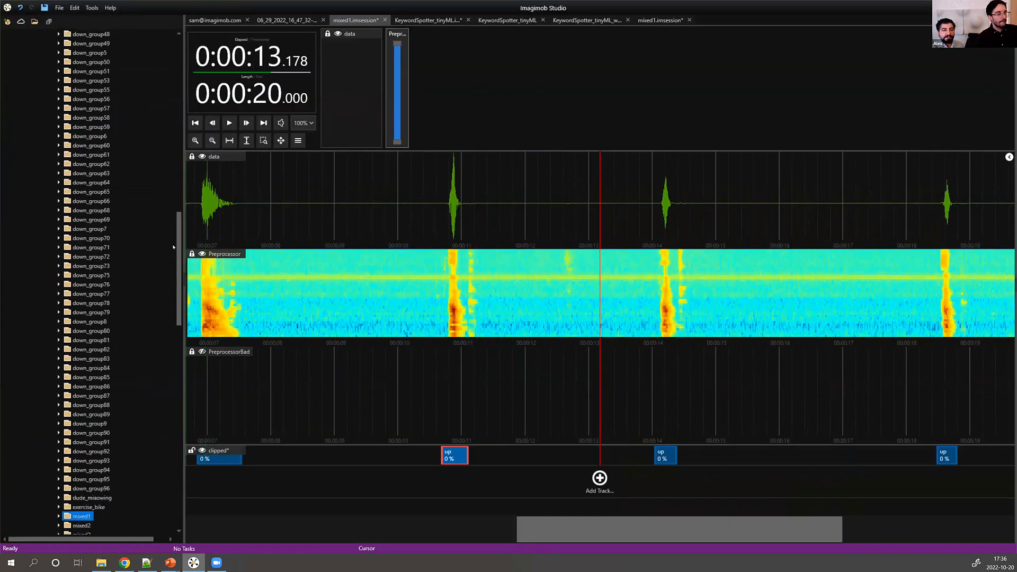
pyautogui.scroll(20, 173, 246)
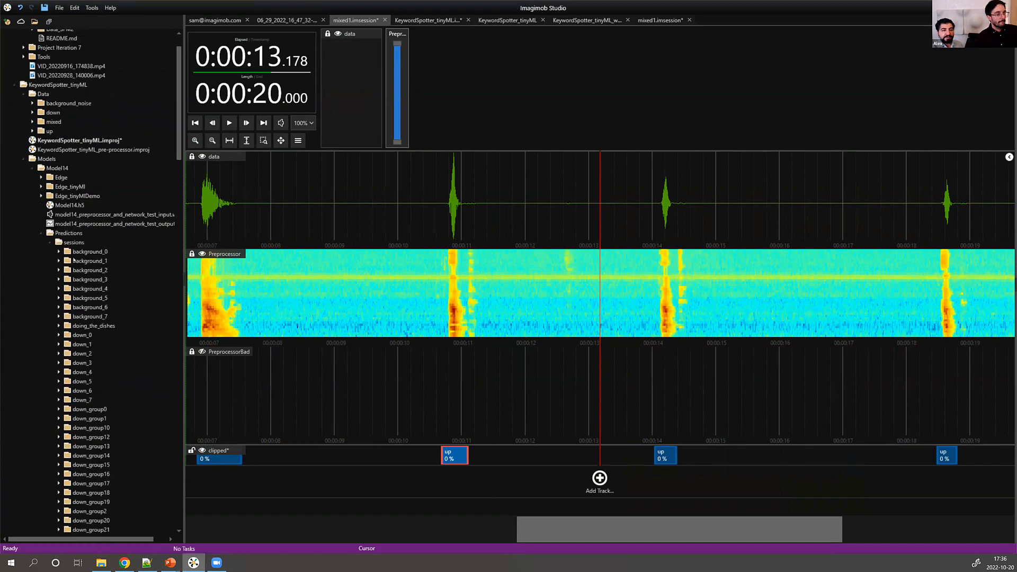
pyautogui.doubleClick(88, 252)
pyautogui.doubleClick(114, 261)
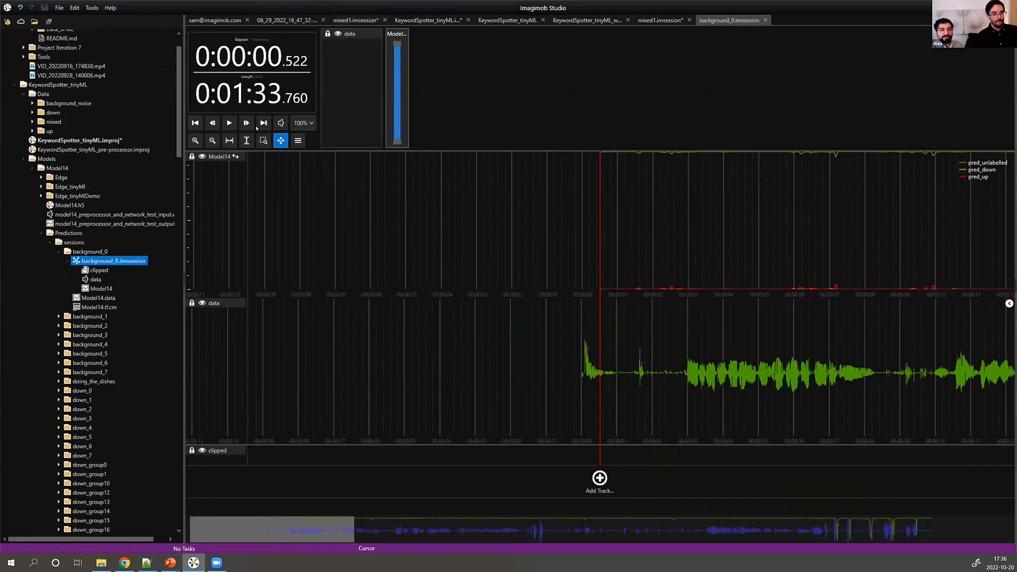
pyautogui.click(230, 125)
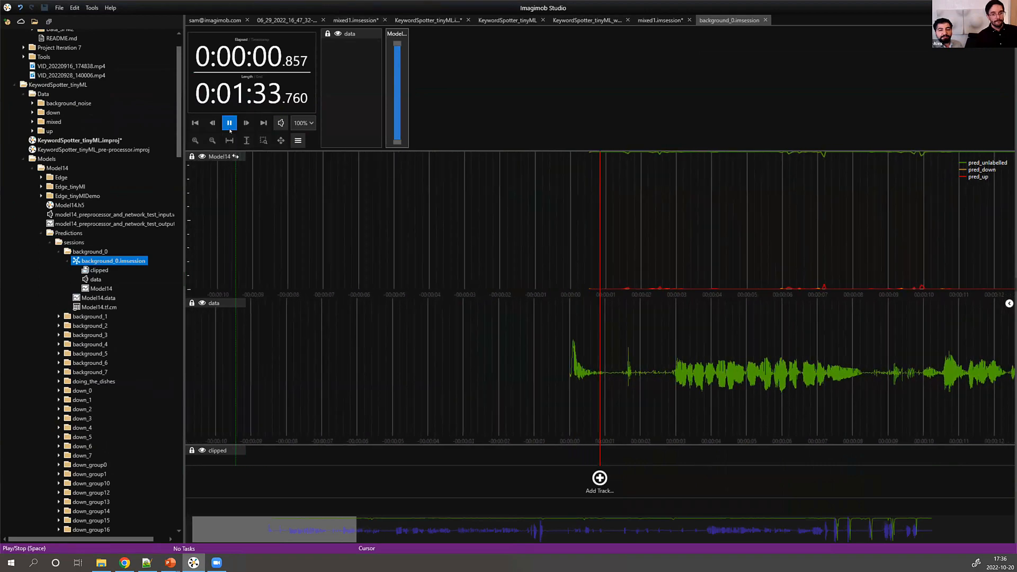
pyautogui.click(229, 124)
# Move to about 1:24 in the background_0 session and play to about 1:26 to review the keyword predictions.
pyautogui.moveTo(362, 534); pyautogui.dragTo(892, 536)
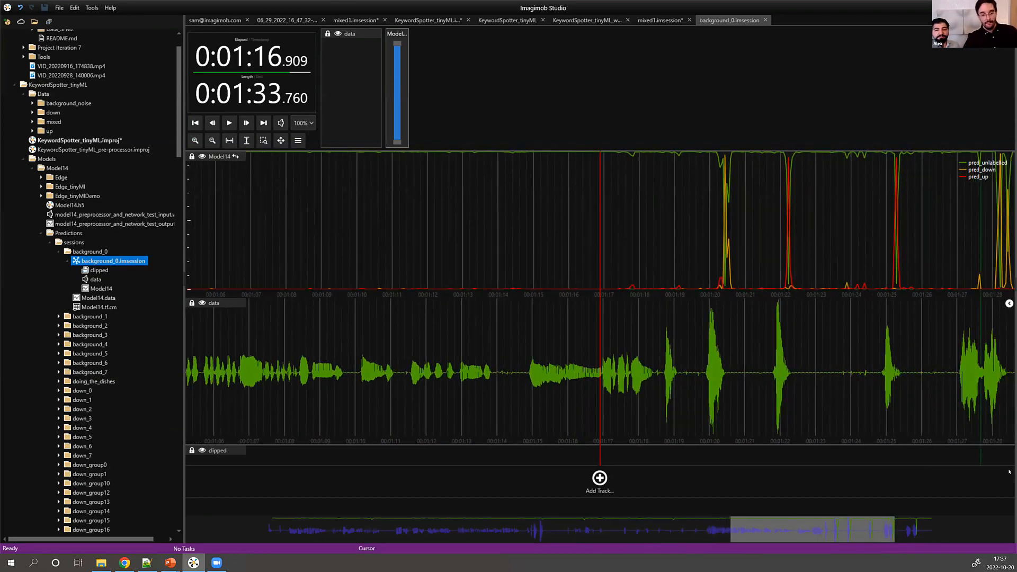
pyautogui.moveTo(827, 541); pyautogui.dragTo(878, 537)
pyautogui.click(434, 165)
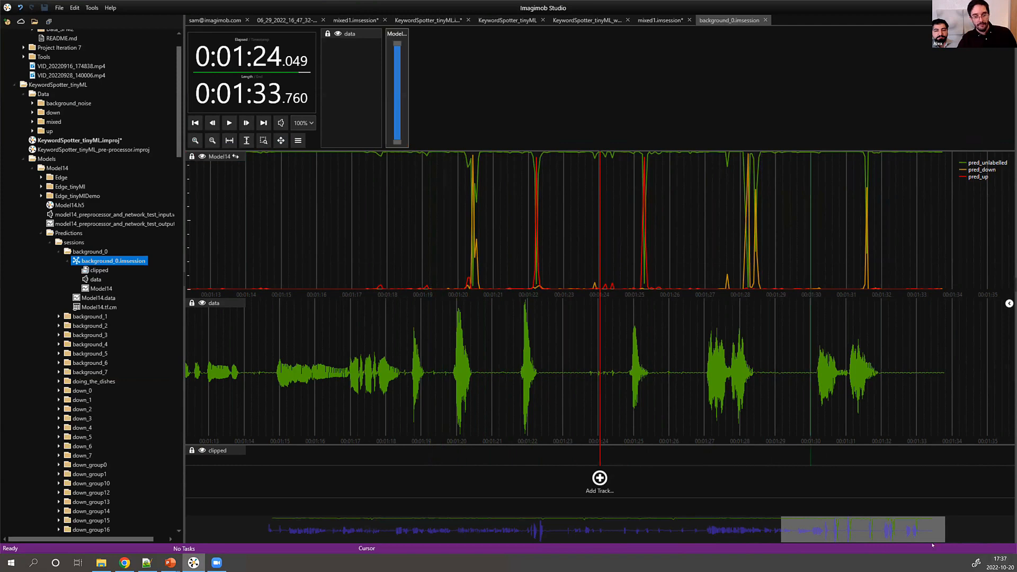
pyautogui.moveTo(863, 534); pyautogui.dragTo(810, 534)
pyautogui.click(229, 123)
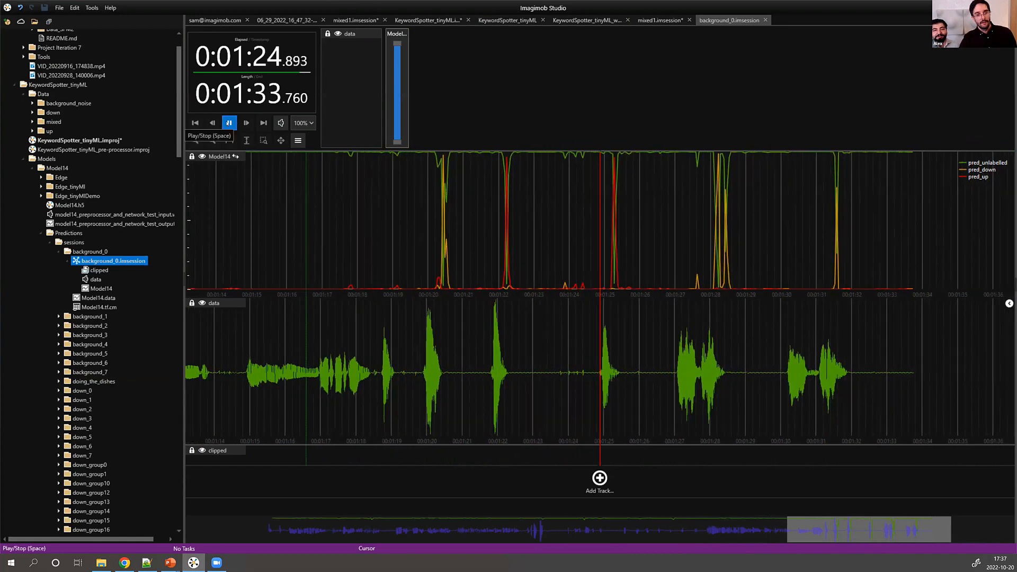
pyautogui.click(229, 123)
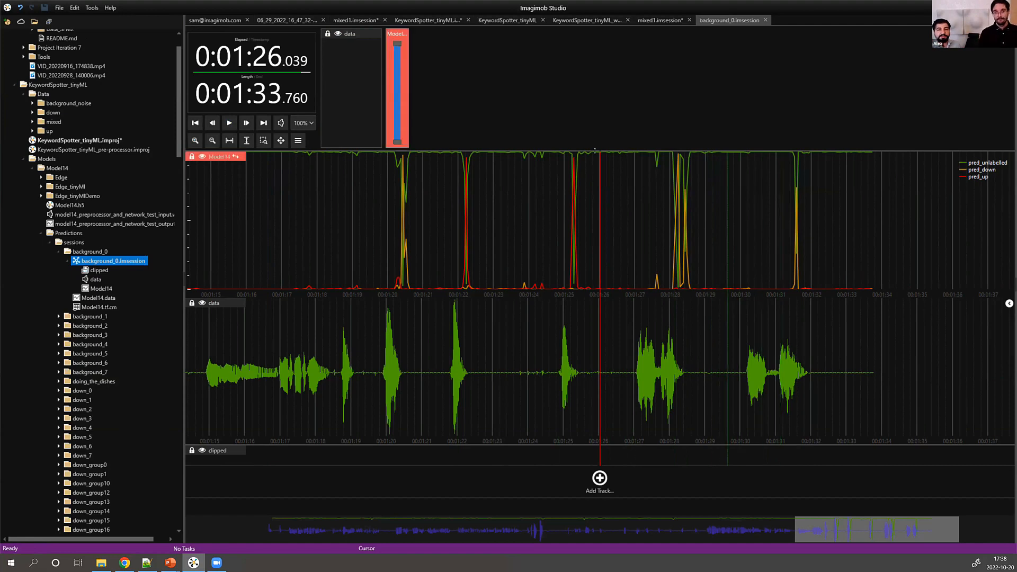
pyautogui.moveTo(575, 159)
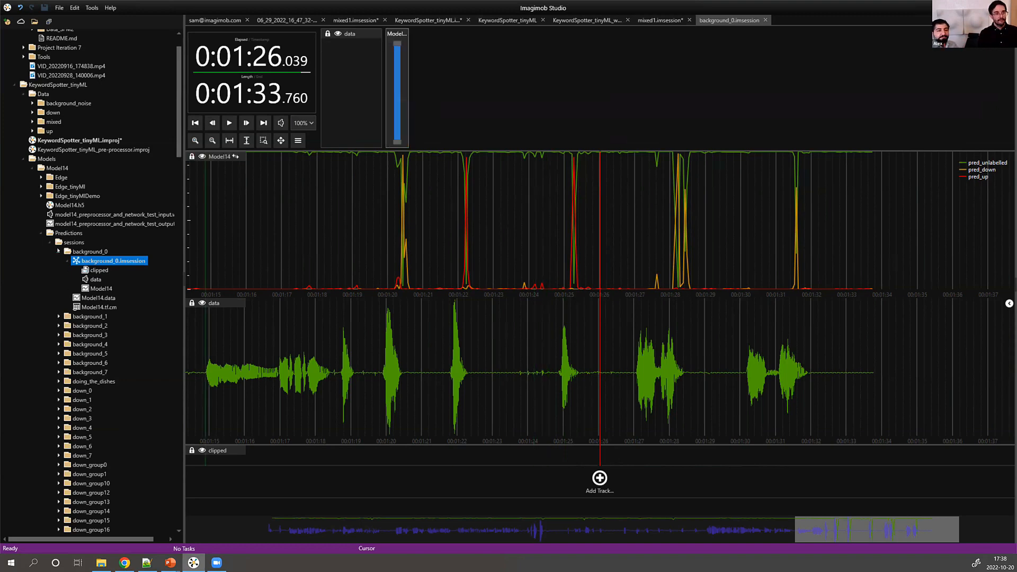
# Collapse the background_0, sessions and Predictions folders under Model14 in the project tree.
pyautogui.click(69, 254)
pyautogui.click(58, 252)
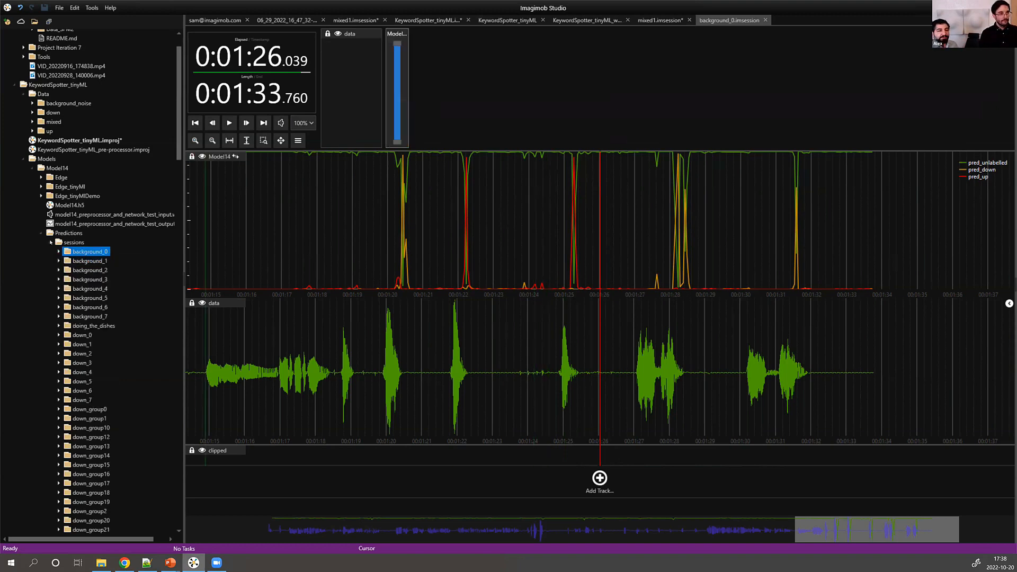
pyautogui.click(50, 243)
pyautogui.click(40, 276)
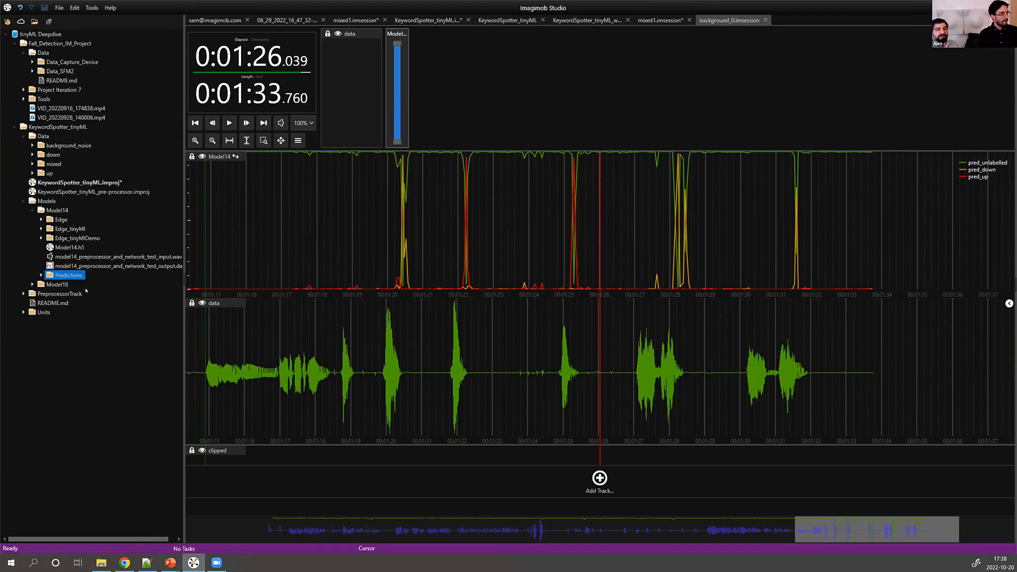
pyautogui.click(394, 272)
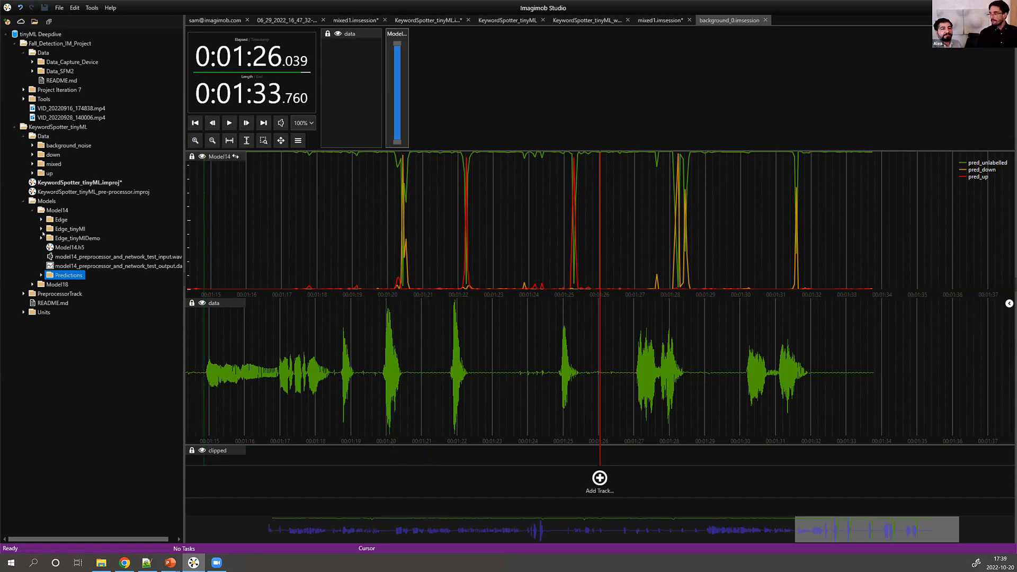
# Open Model14.h5 from the Model14 folder and review its network layers and evaluation statistics.
pyautogui.click(42, 221)
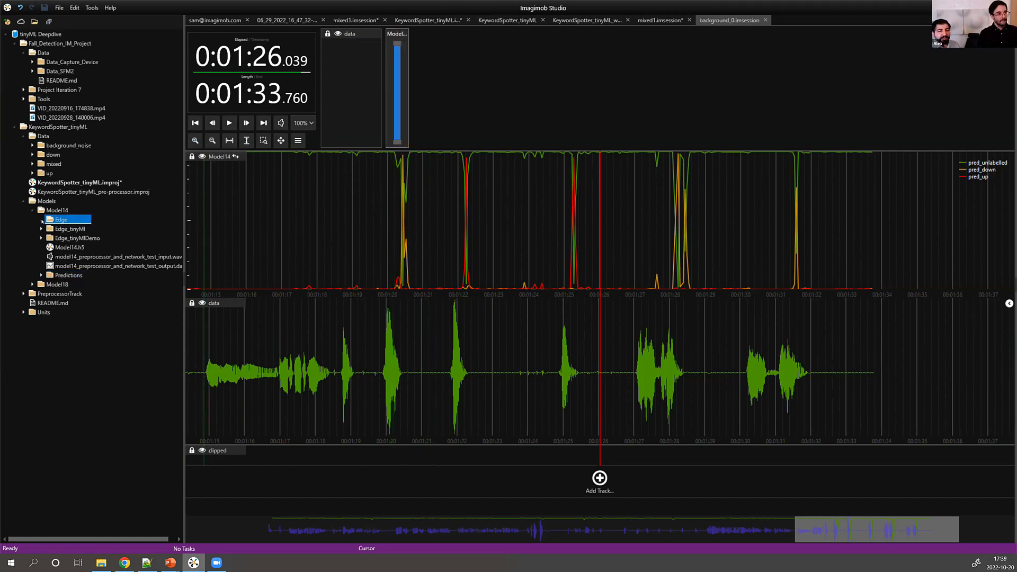
pyautogui.click(42, 221)
pyautogui.click(58, 256)
pyautogui.click(60, 248)
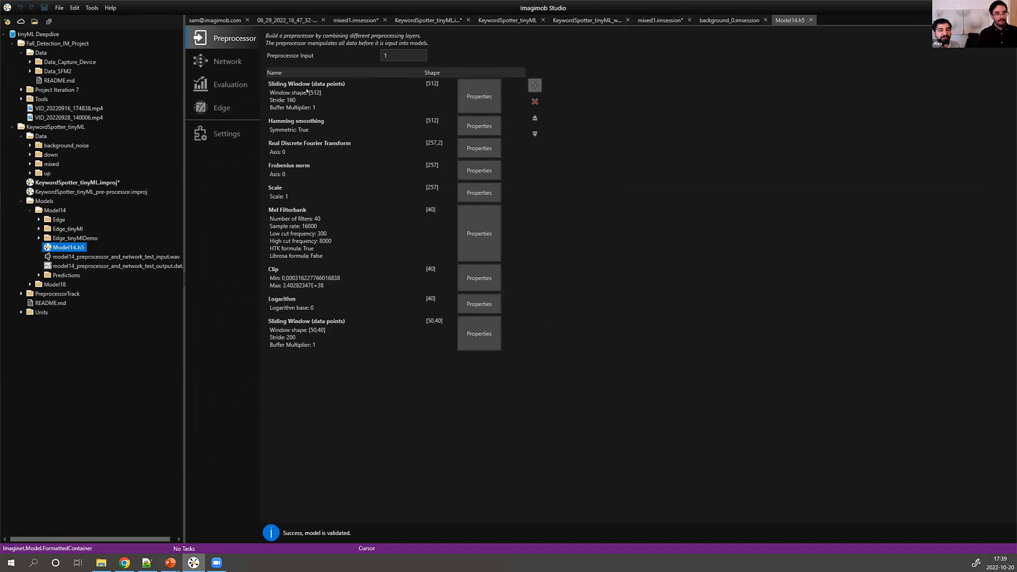
pyautogui.click(236, 72)
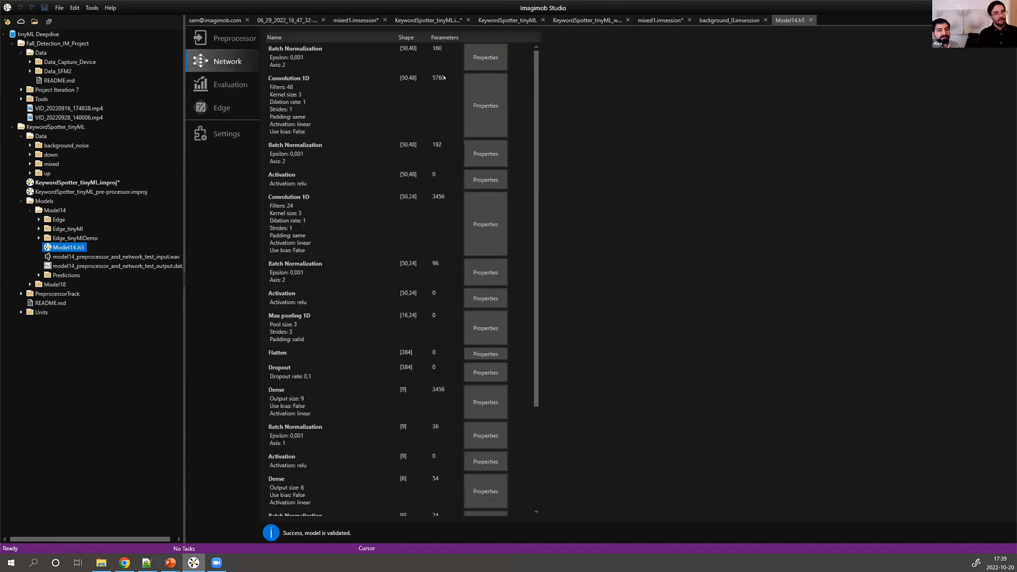
pyautogui.click(229, 85)
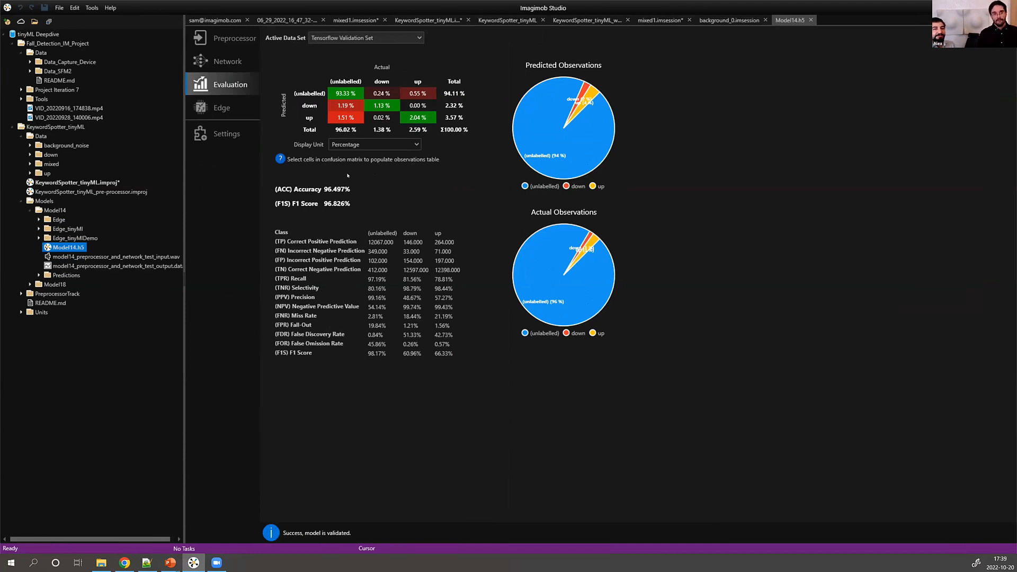
# Set the edge output directory for Model14 to Edge_deepdive.
pyautogui.click(216, 110)
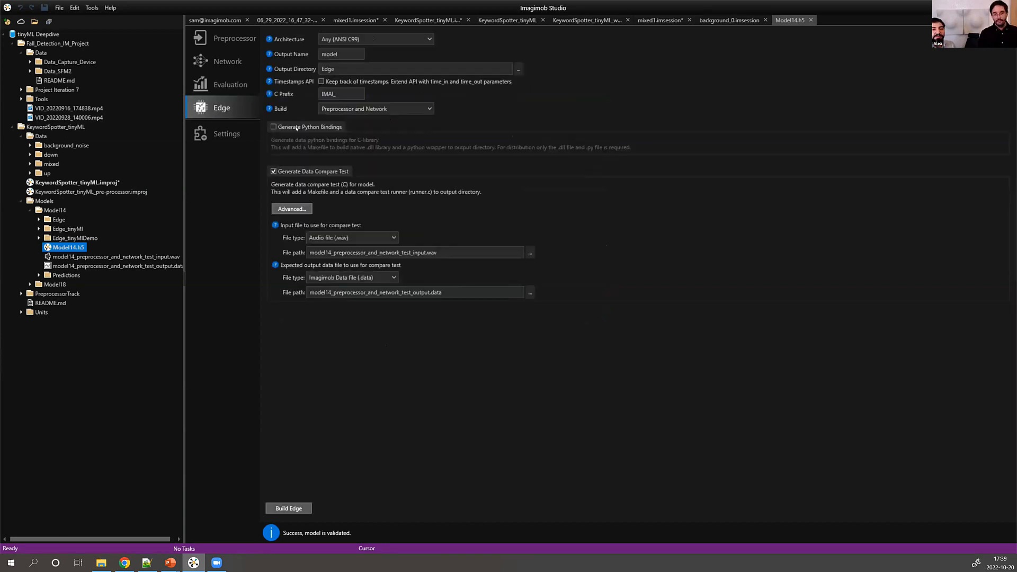
pyautogui.click(367, 74)
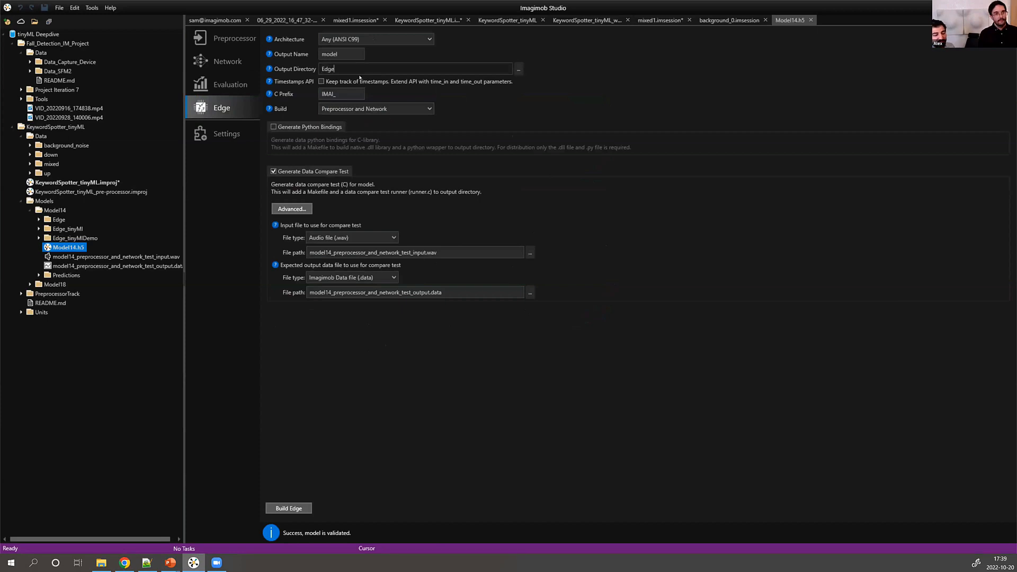
pyautogui.write('_de')
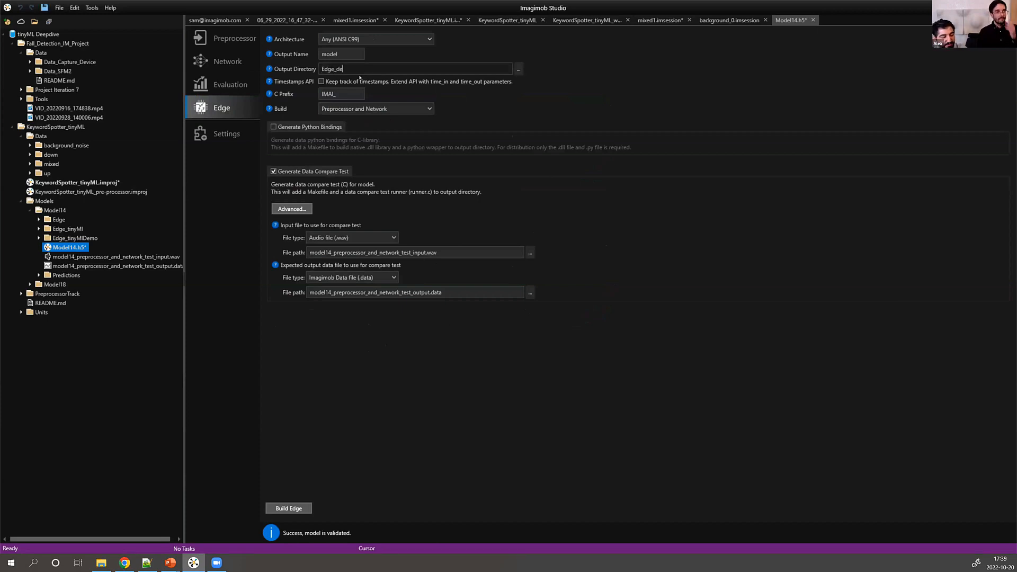
pyautogui.write('epdiv')
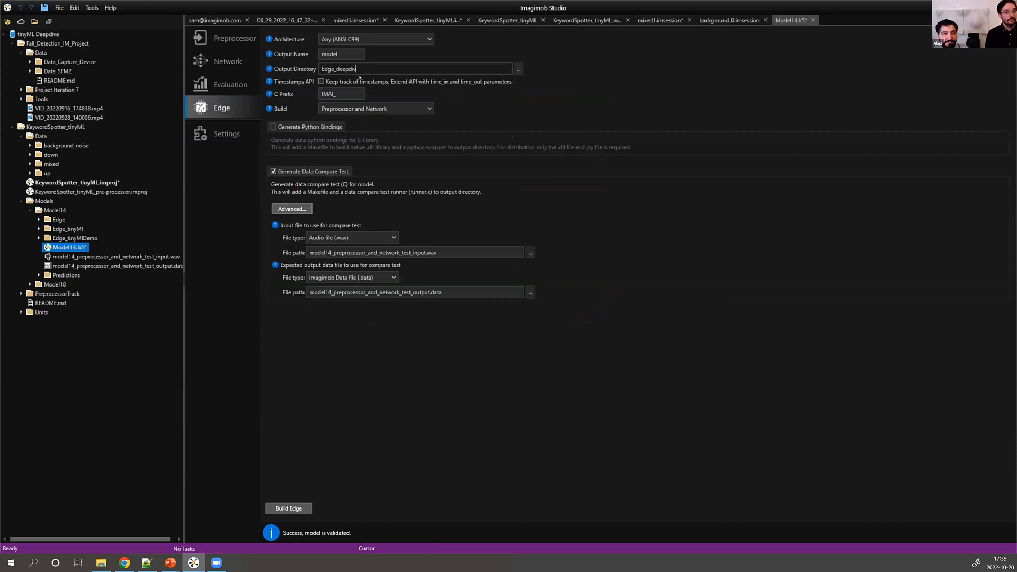
pyautogui.write('e')
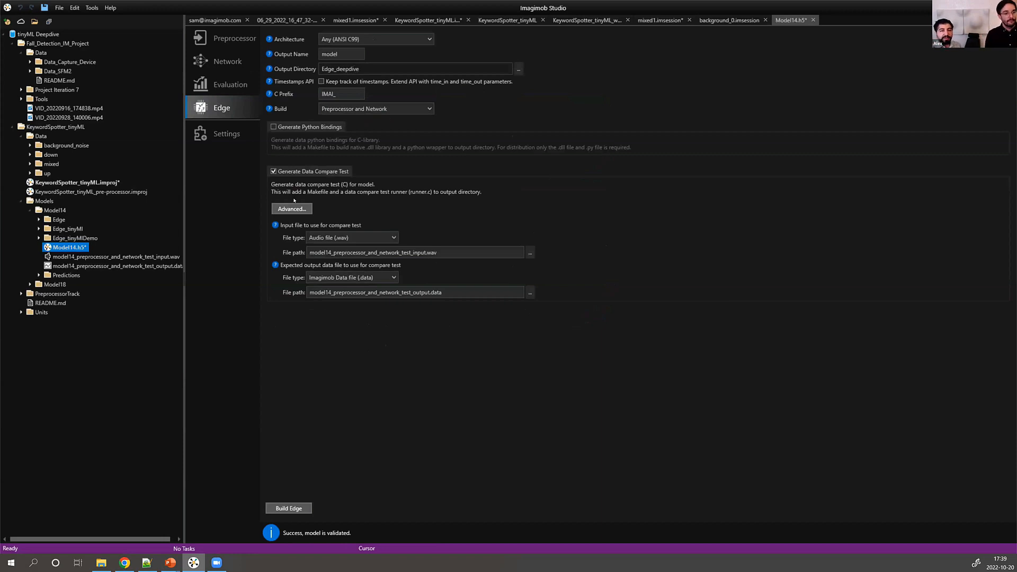
# Build the edge code for Model14 with the data compare test, accept the generation report and run the build script immediately.
pyautogui.click(299, 513)
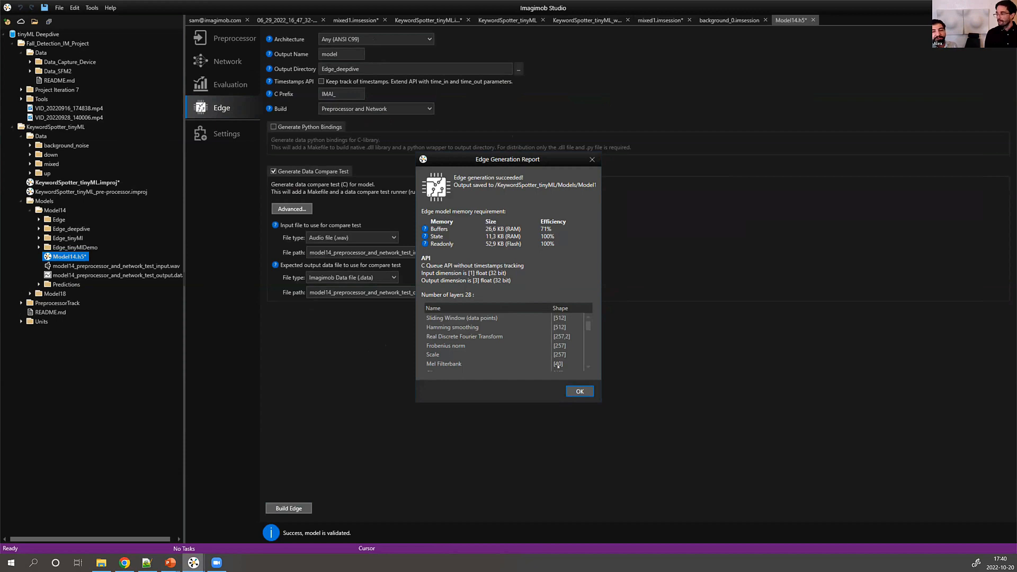
pyautogui.click(574, 393)
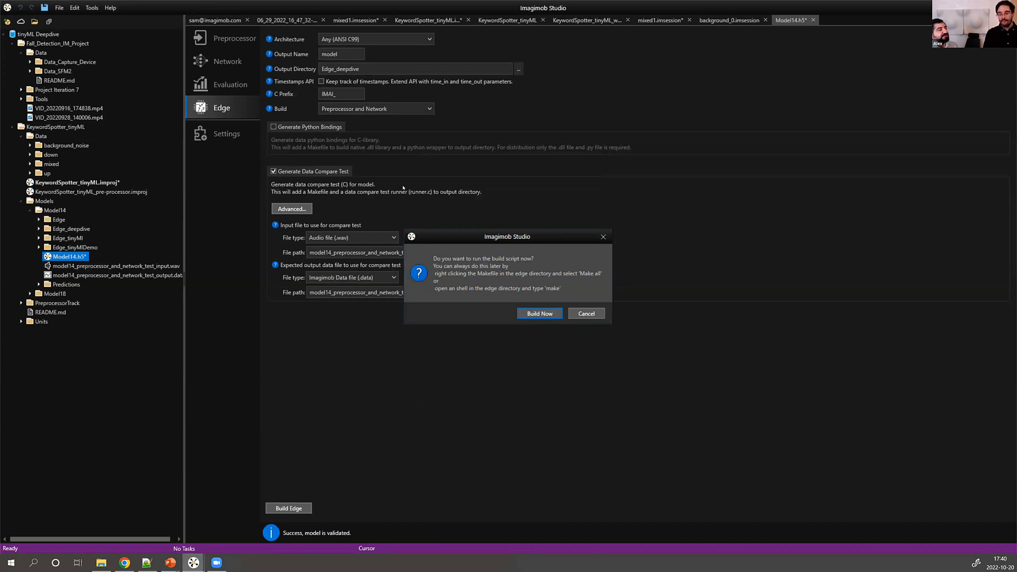
pyautogui.click(535, 313)
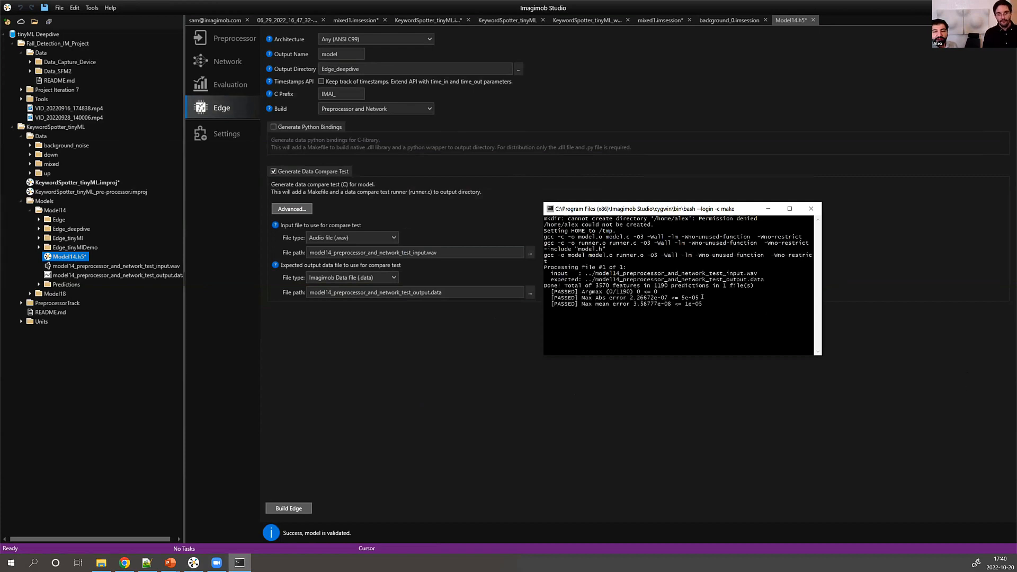
# Examine the data compare test's maximum absolute error in the build console, then close the console.
pyautogui.moveTo(703, 298); pyautogui.dragTo(647, 297)
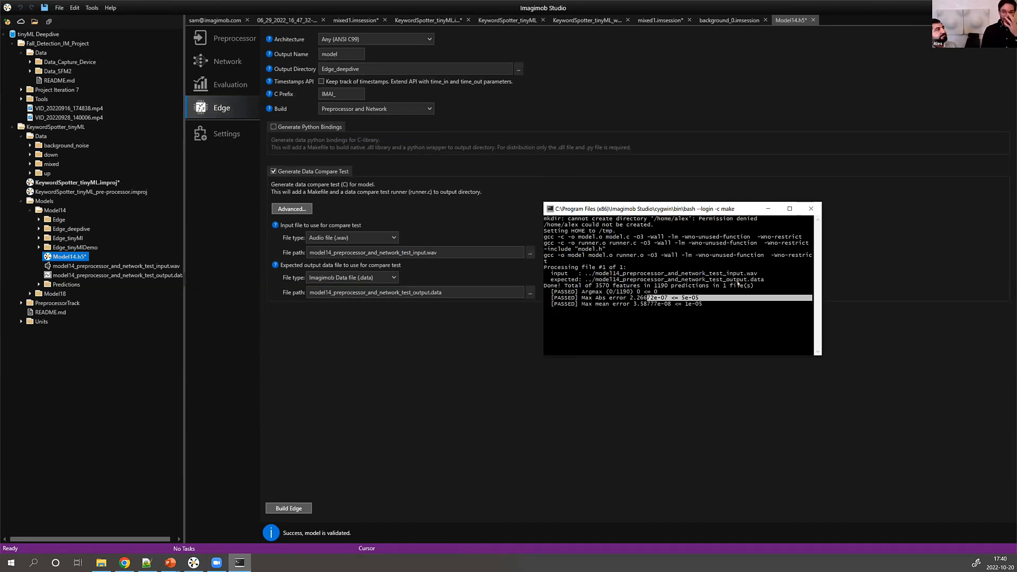
pyautogui.click(697, 280)
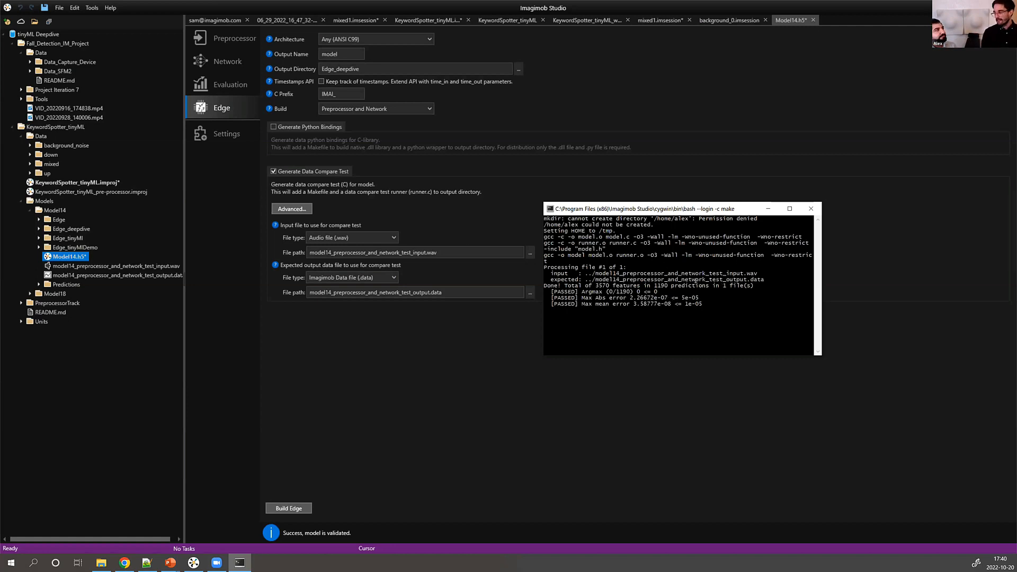
pyautogui.click(811, 208)
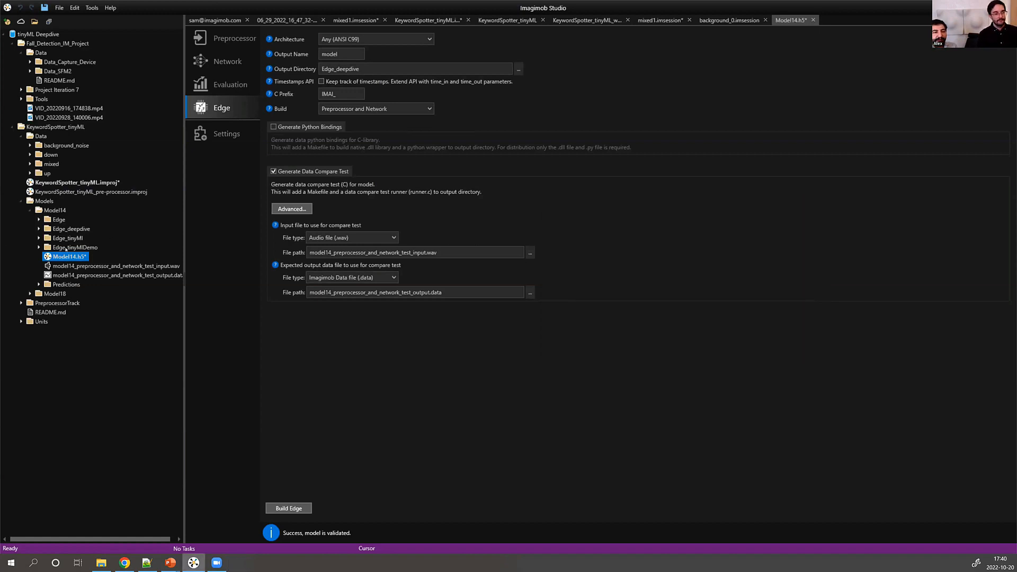
# Expand the Edge_deepdive folder under Model14 and open its generated model.c file in Notepad++.
pyautogui.click(41, 228)
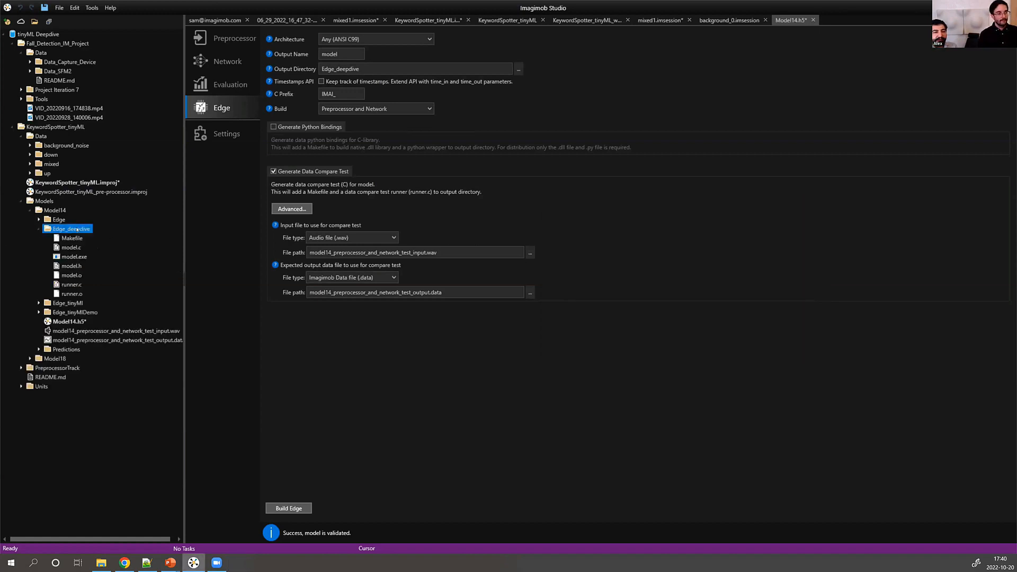
pyautogui.rightClick(77, 229)
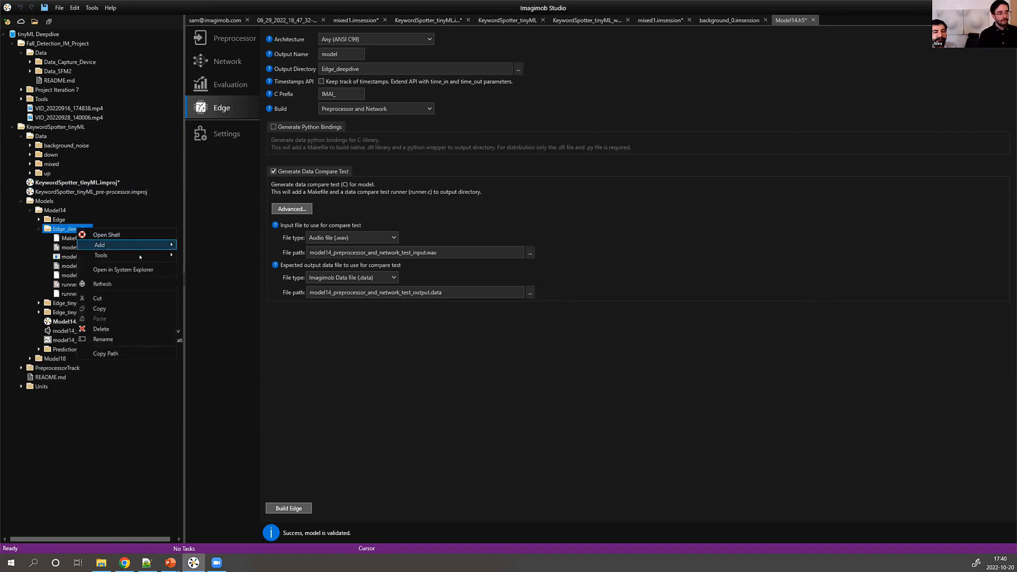
pyautogui.click(44, 282)
pyautogui.click(77, 268)
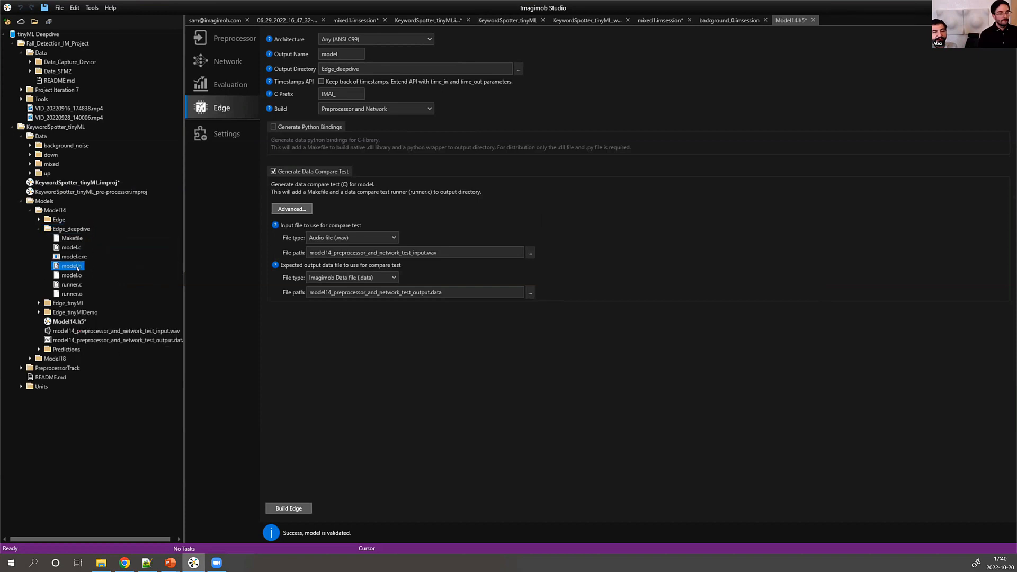
pyautogui.click(74, 247)
pyautogui.rightClick(74, 247)
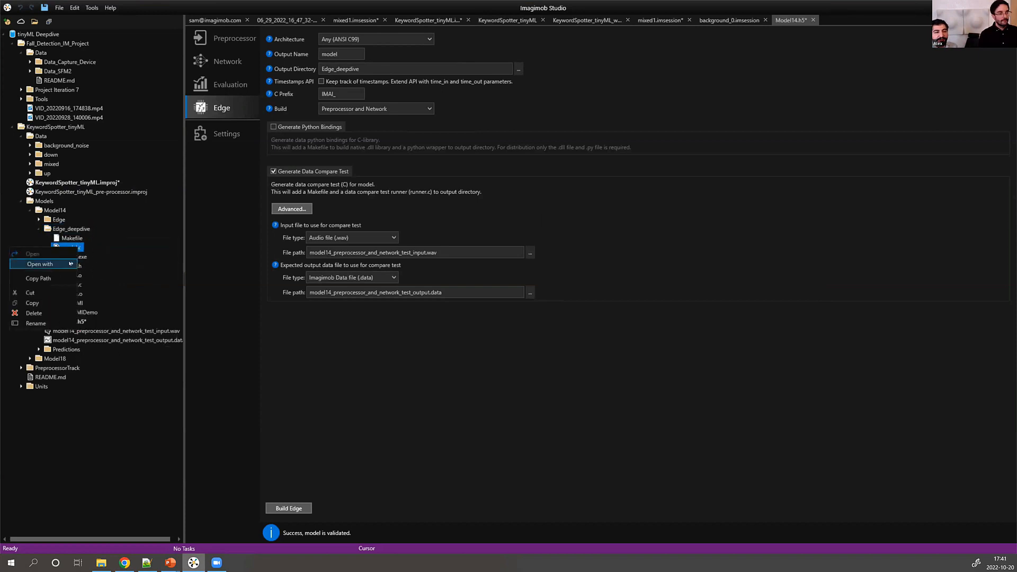
pyautogui.moveTo(71, 264)
pyautogui.click(106, 267)
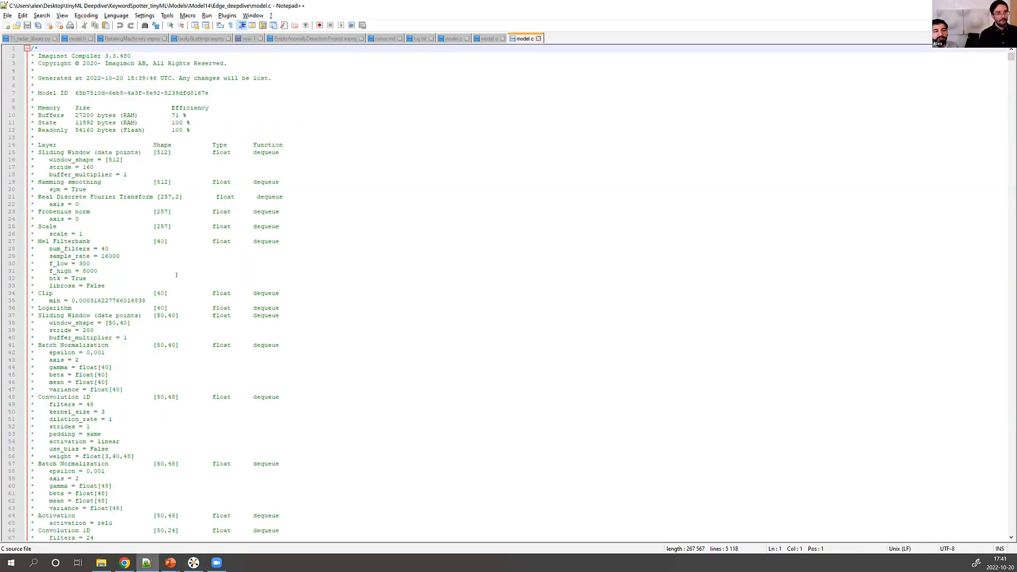
# Review the layer list, exported functions, disclaimer, working memory declarations and parameter arrays in the beginning of model.c.
pyautogui.scroll(-20, 202, 393)
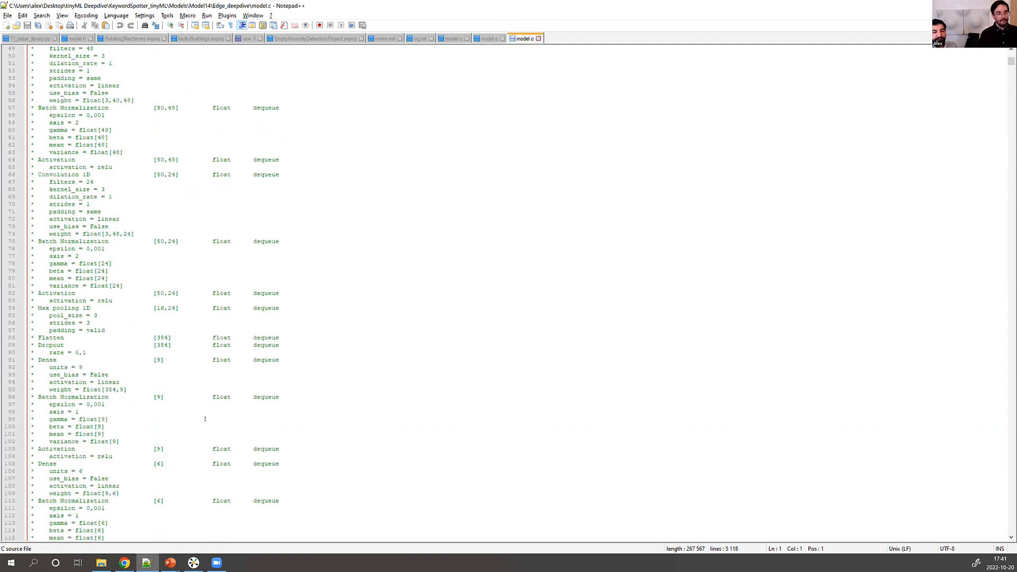
pyautogui.scroll(-14, 205, 421)
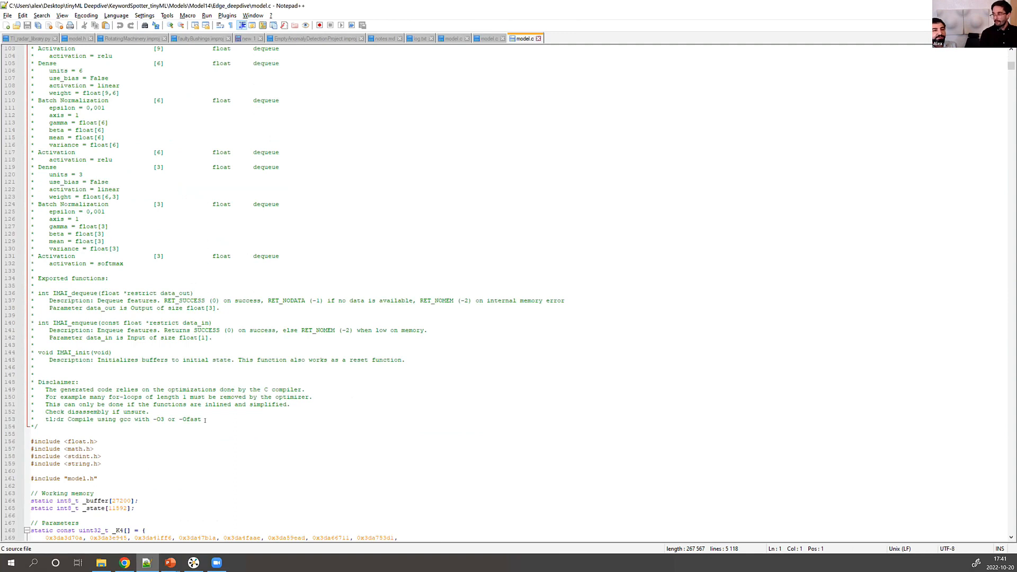
pyautogui.scroll(-1, 205, 420)
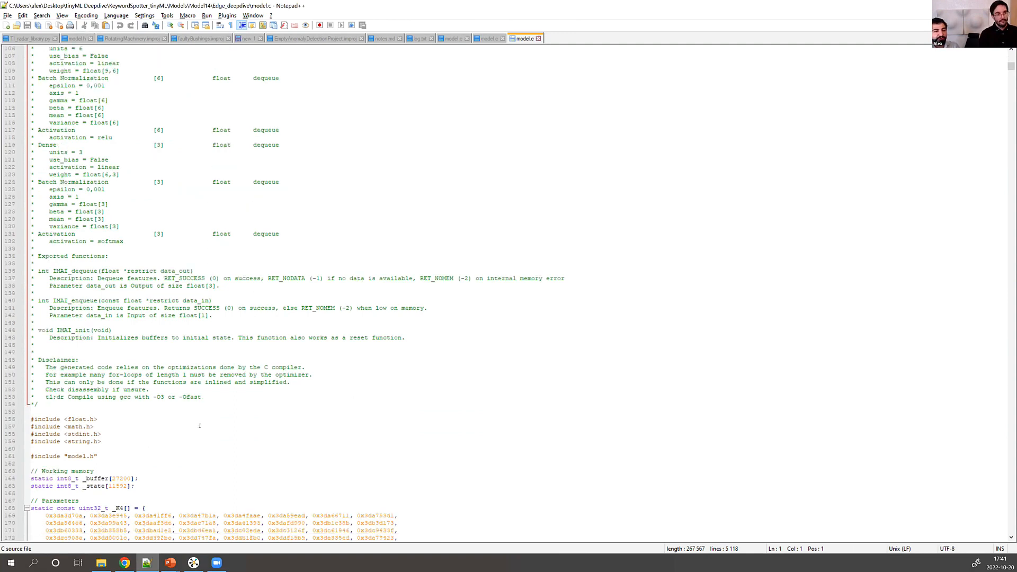
pyautogui.scroll(-2, 200, 426)
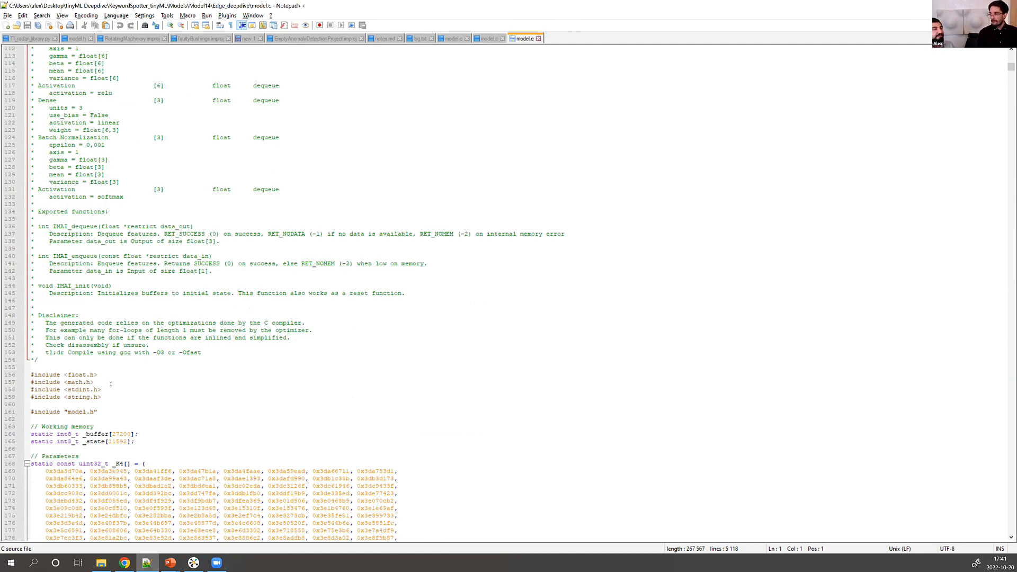
pyautogui.scroll(-9, 244, 428)
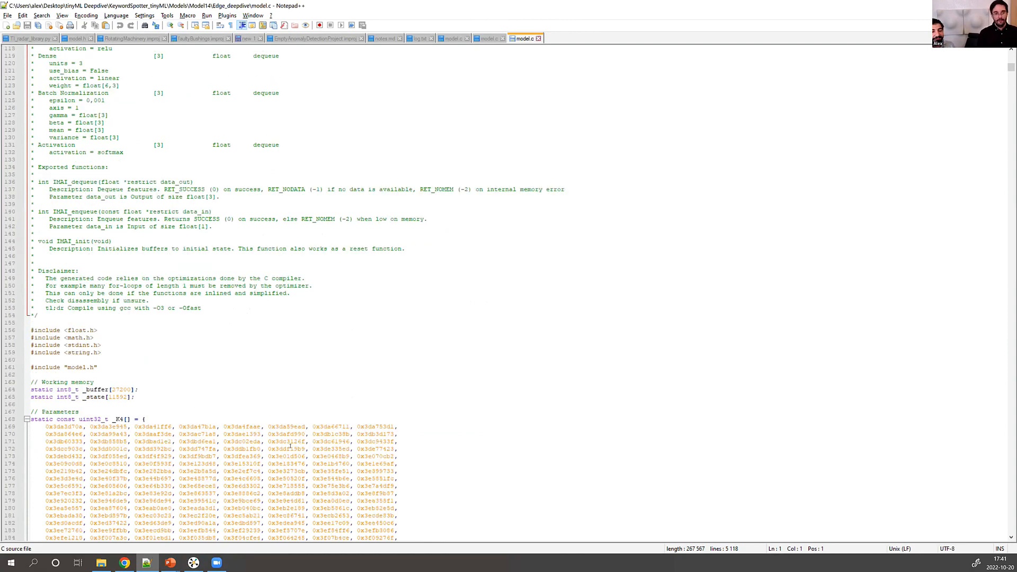
pyautogui.scroll(-5, 751, 322)
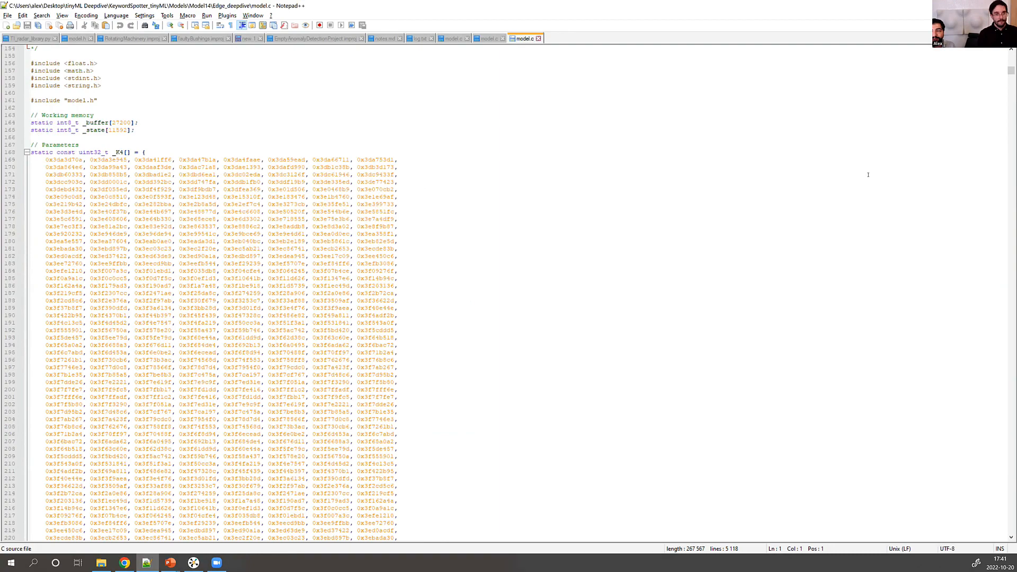
# Examine the IMAI_dequeue, IMAI_enqueue and IMAI_init functions at the end of model.c, highlighting the network layer calls in IMAI_dequeue.
pyautogui.scroll(-11, 868, 175)
pyautogui.moveTo(1010, 287); pyautogui.dragTo(1001, 529)
pyautogui.scroll(18, 423, 371)
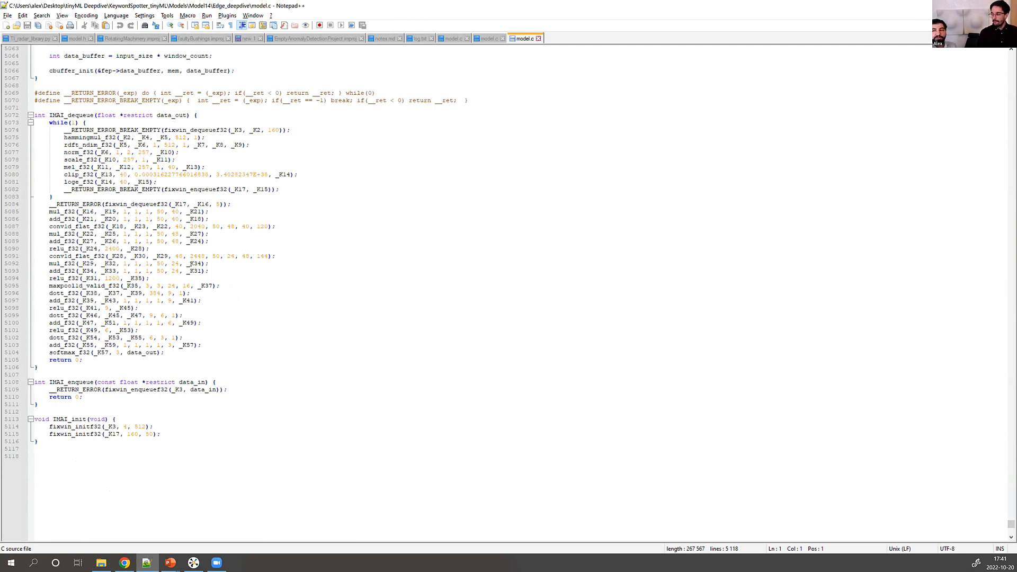
pyautogui.scroll(1, 269, 277)
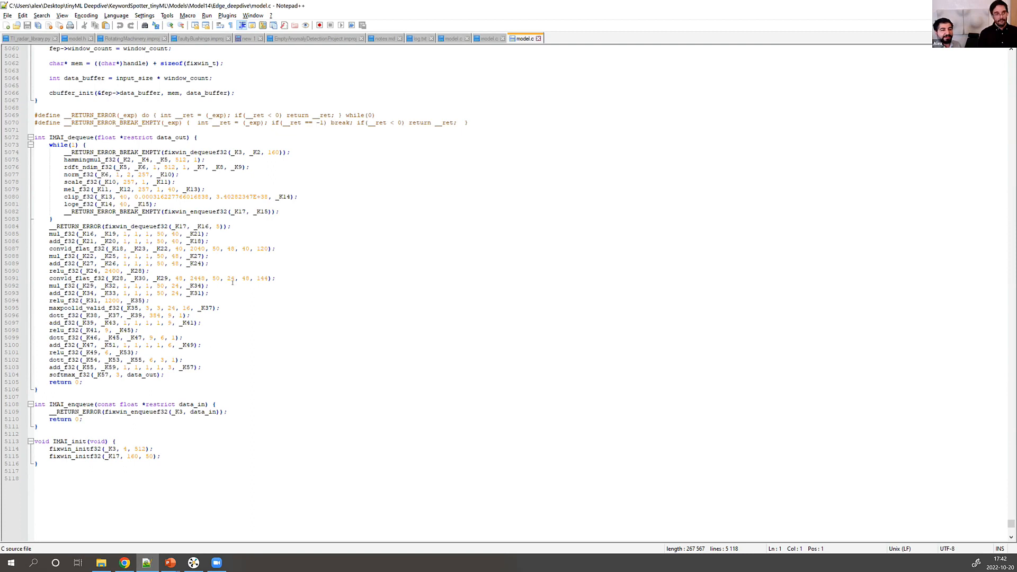
pyautogui.moveTo(48, 237); pyautogui.dragTo(50, 367)
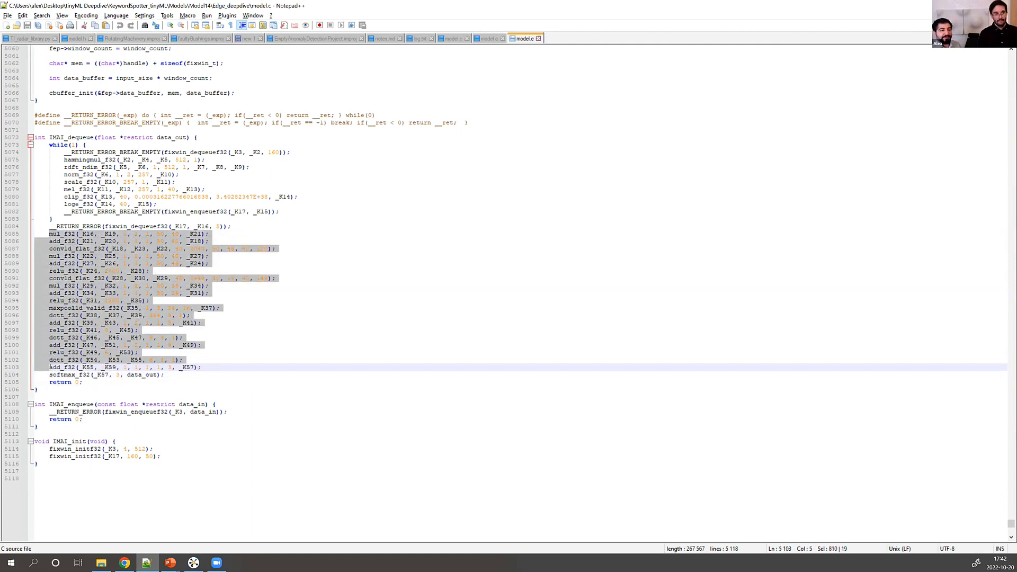
pyautogui.click(402, 269)
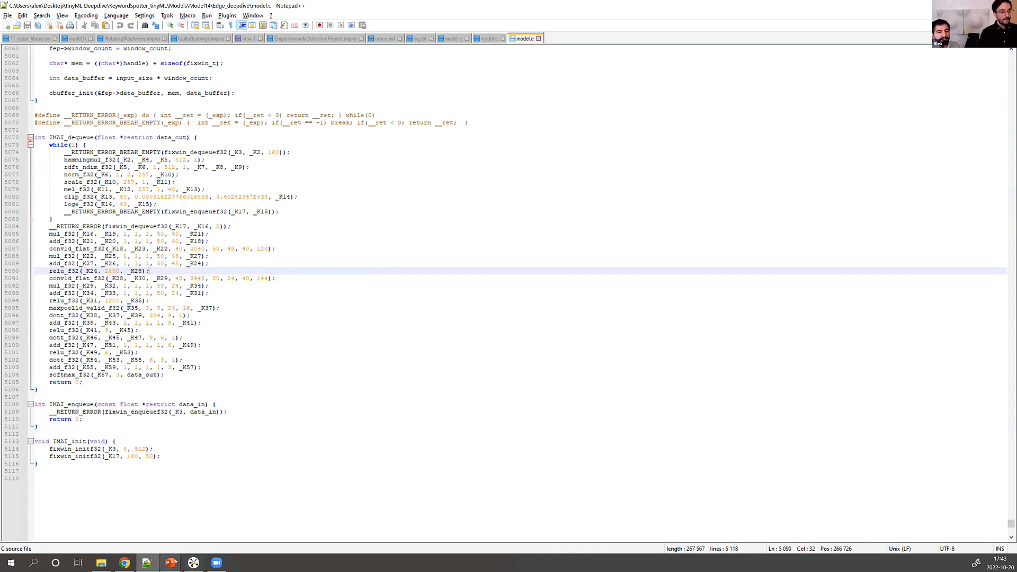
# Switch to the PowerPoint slideshow and advance to the Deployment slide.
pyautogui.moveTo(170, 563)
pyautogui.click(290, 523)
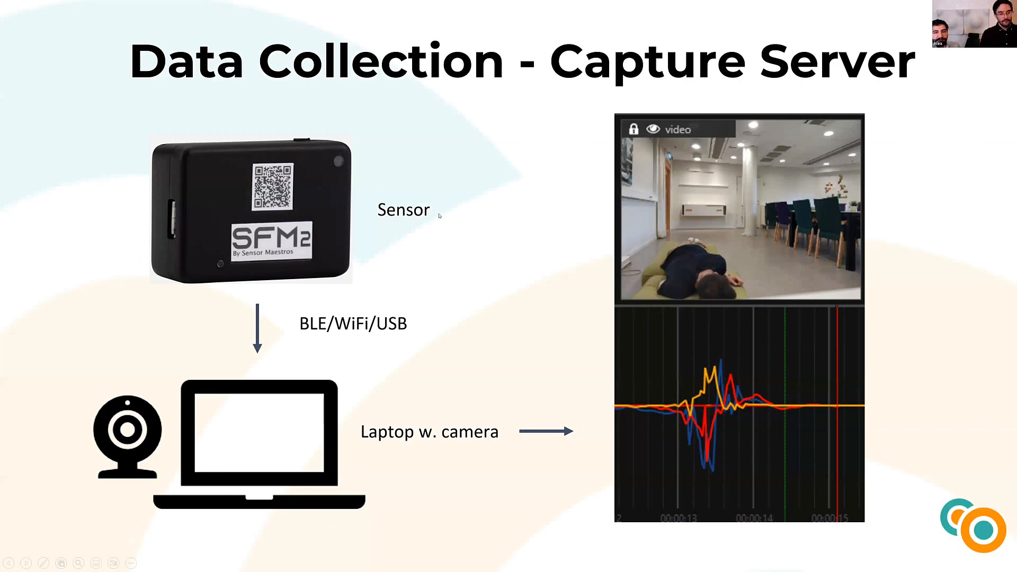
pyautogui.click(439, 215)
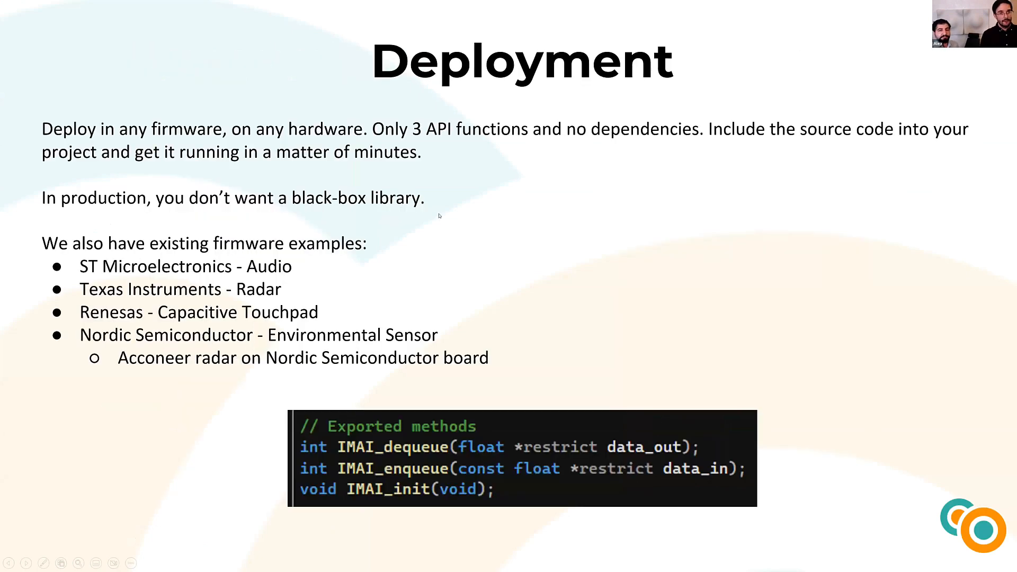
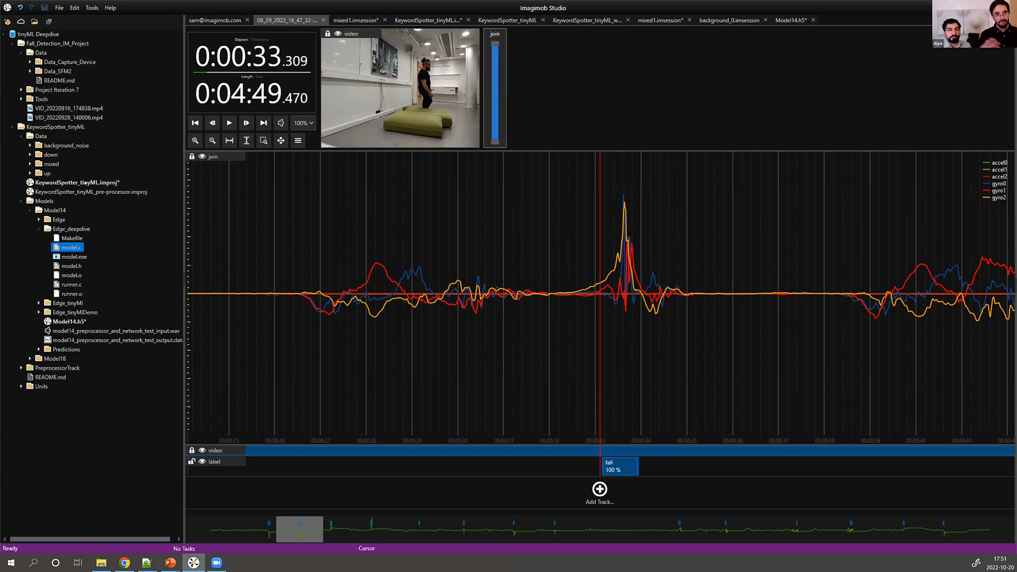
# Inspect the Long Short-Term Memory and Gated Recurrent Unit layers available for Model10 in KeywordSpotter_tinyML.improj, without adding either.
pyautogui.doubleClick(85, 183)
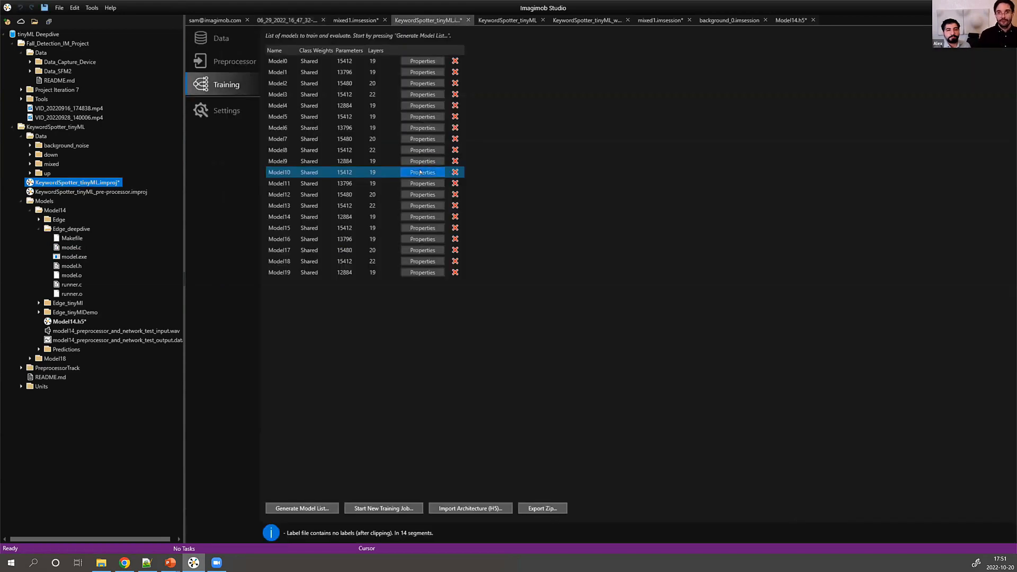
pyautogui.click(421, 172)
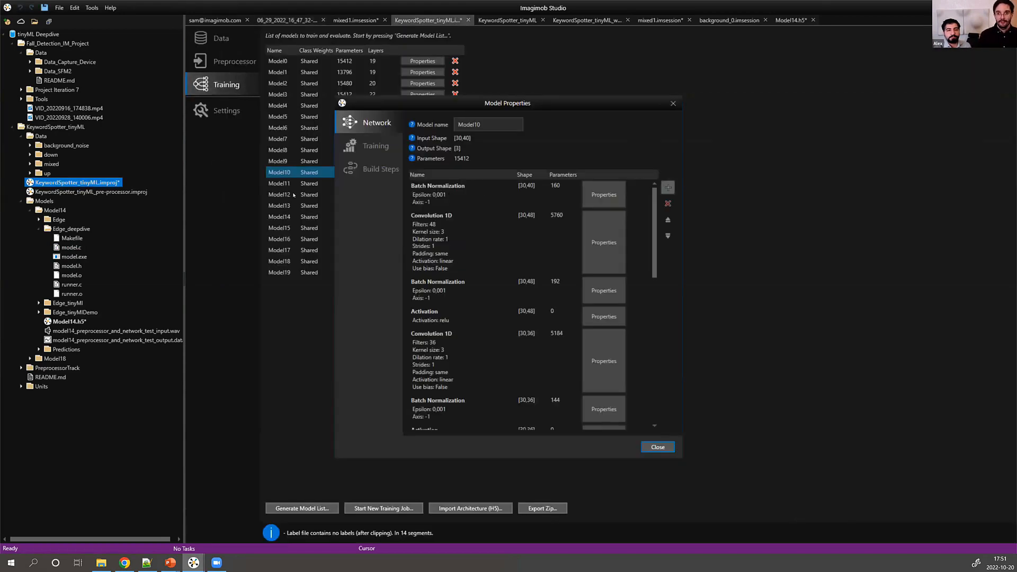
pyautogui.click(668, 188)
pyautogui.click(382, 217)
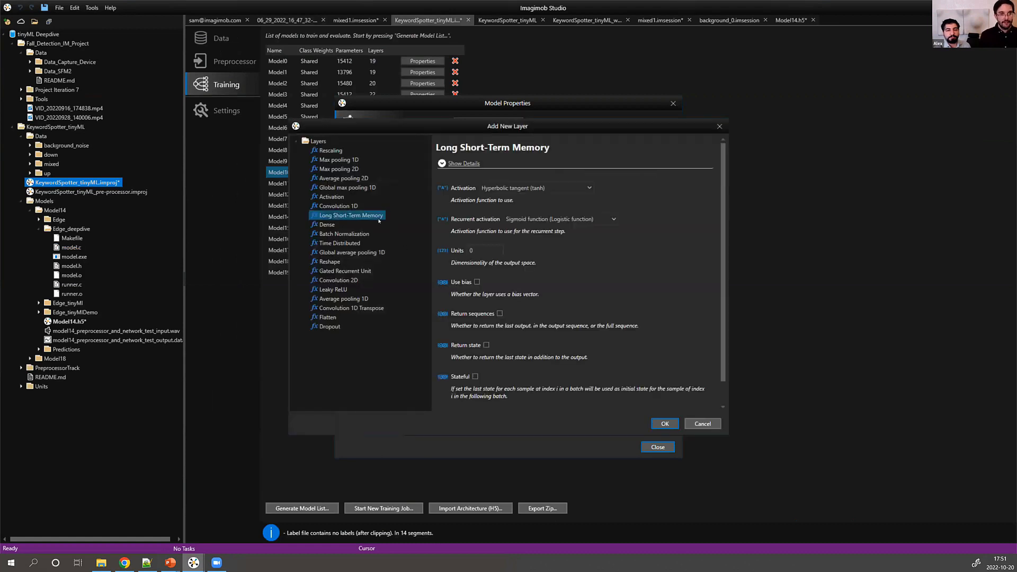
pyautogui.click(350, 271)
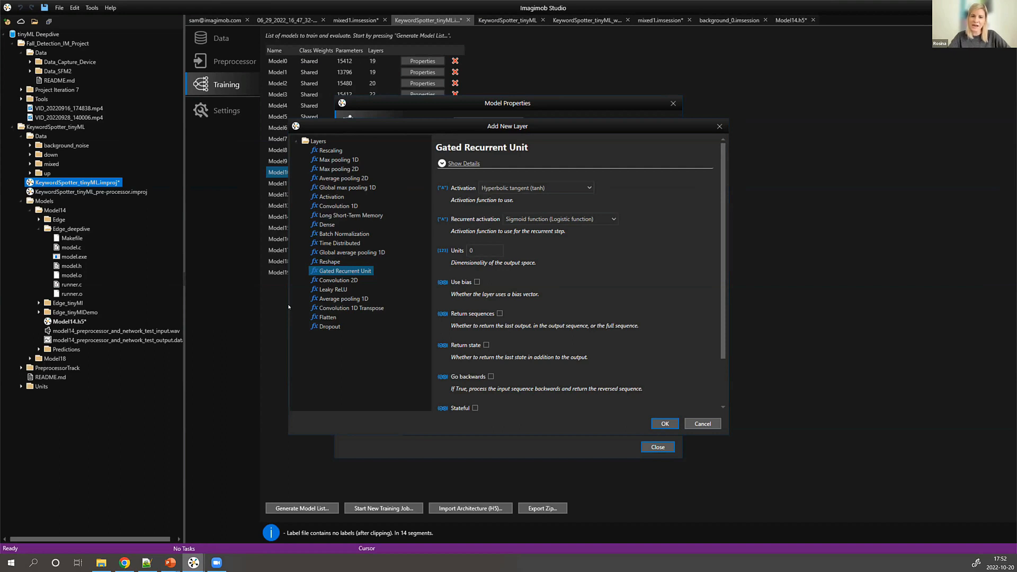
pyautogui.click(703, 424)
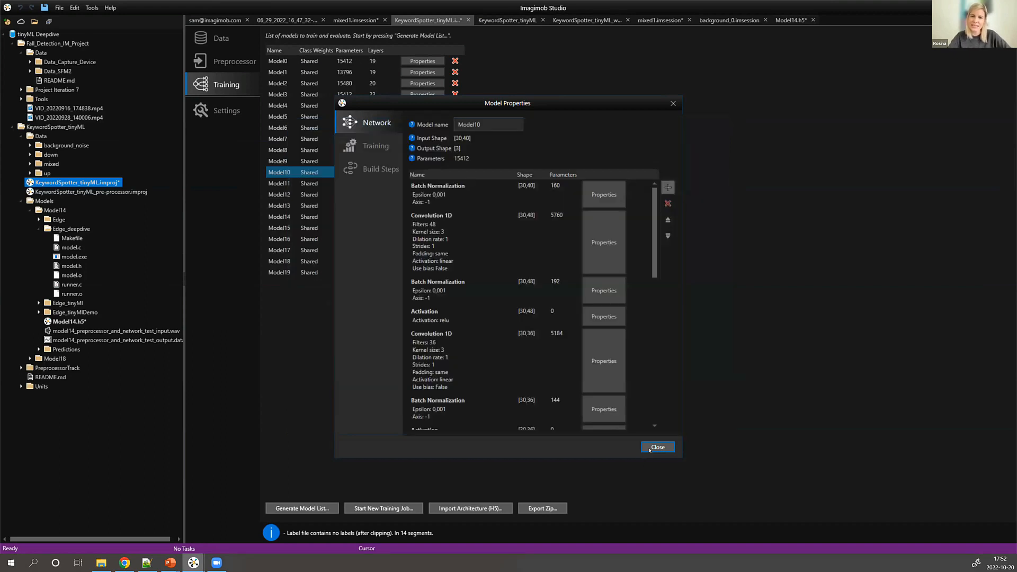
pyautogui.click(657, 448)
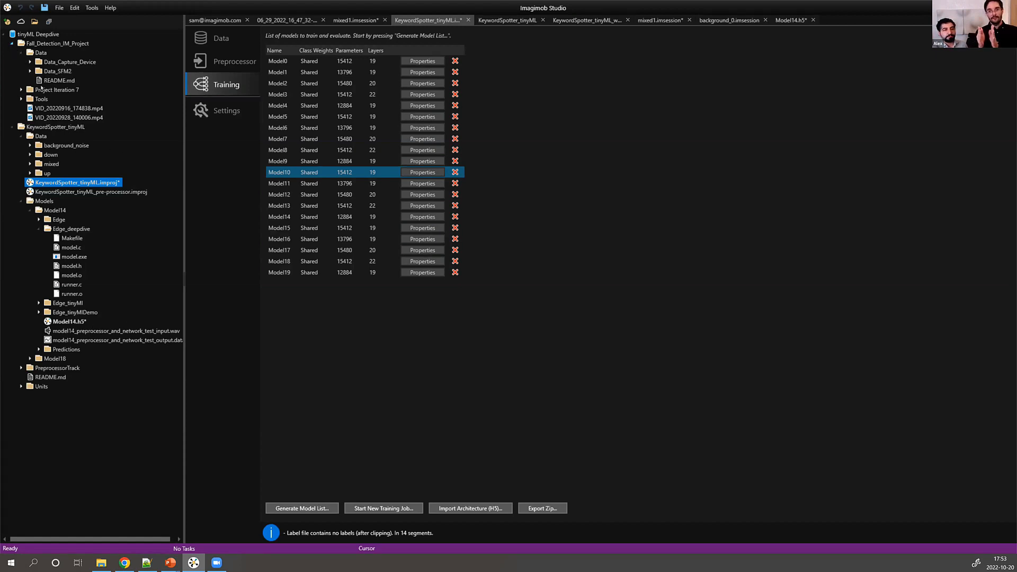
# Collapse Fall_Detection_IM_Project and the Model14 folder, and open mixed1.imsession from the KeywordSpotter_tinyML mixed data folder.
pyautogui.click(12, 44)
pyautogui.click(29, 137)
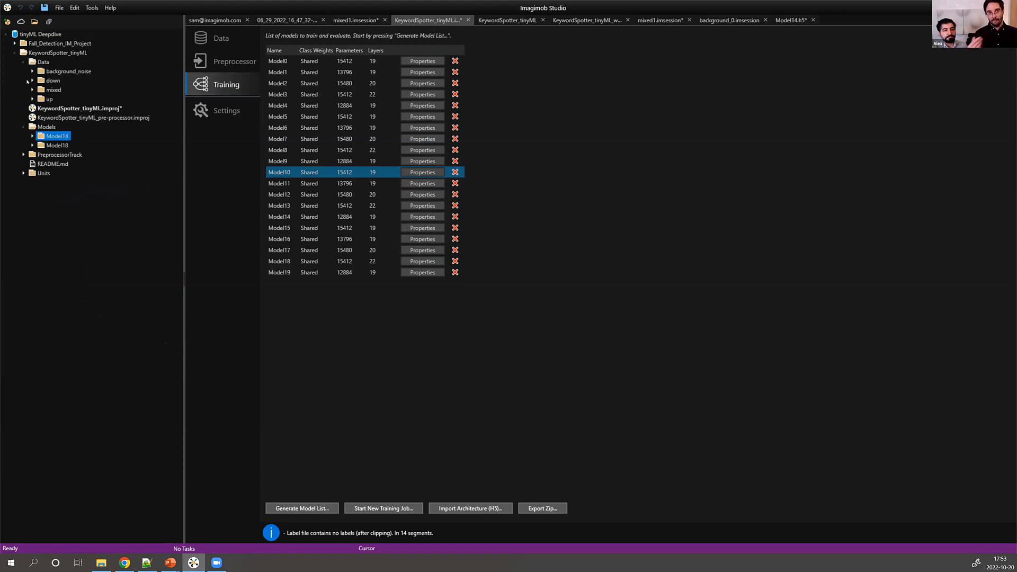
pyautogui.doubleClick(59, 92)
pyautogui.click(78, 110)
pyautogui.doubleClick(84, 128)
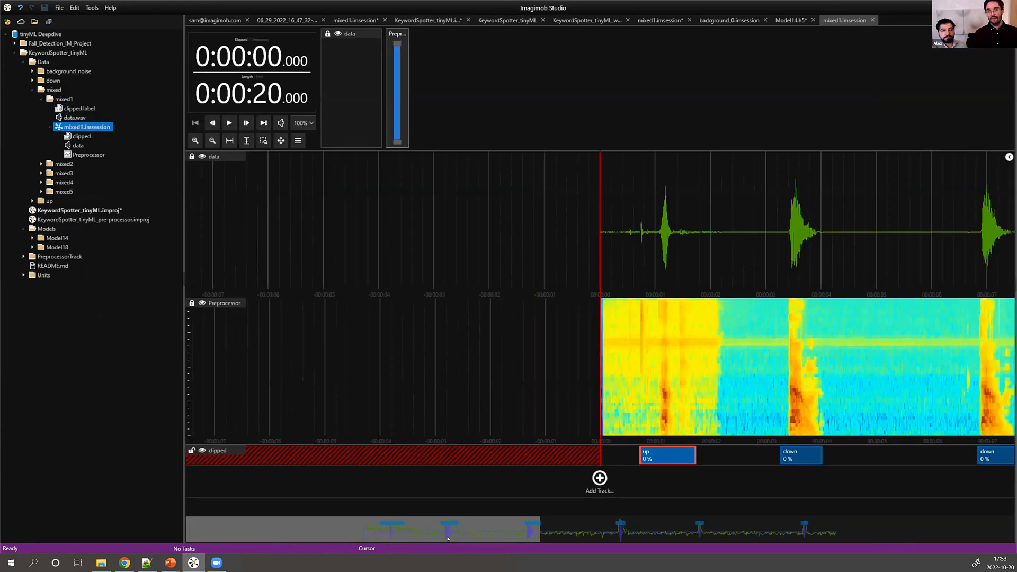
# Examine the "down" keyword near 7 seconds in the mixed1 waveform, Preprocessor spectrogram and label track at close range.
pyautogui.hscroll(5, 559, 488)
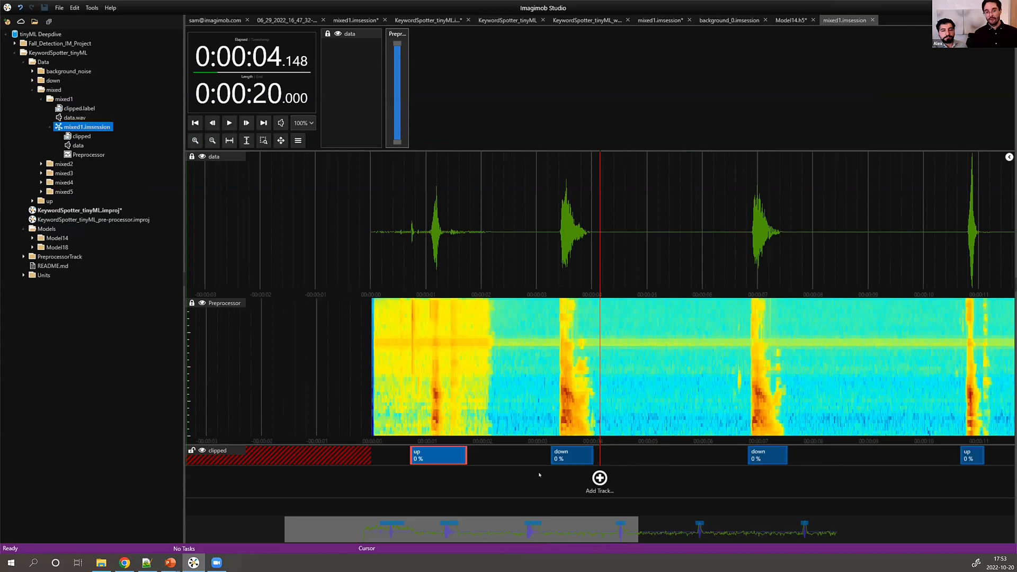
pyautogui.hscroll(5, 539, 475)
pyautogui.hscroll(1, 548, 423)
pyautogui.click(547, 424)
pyautogui.scroll(5, 548, 424)
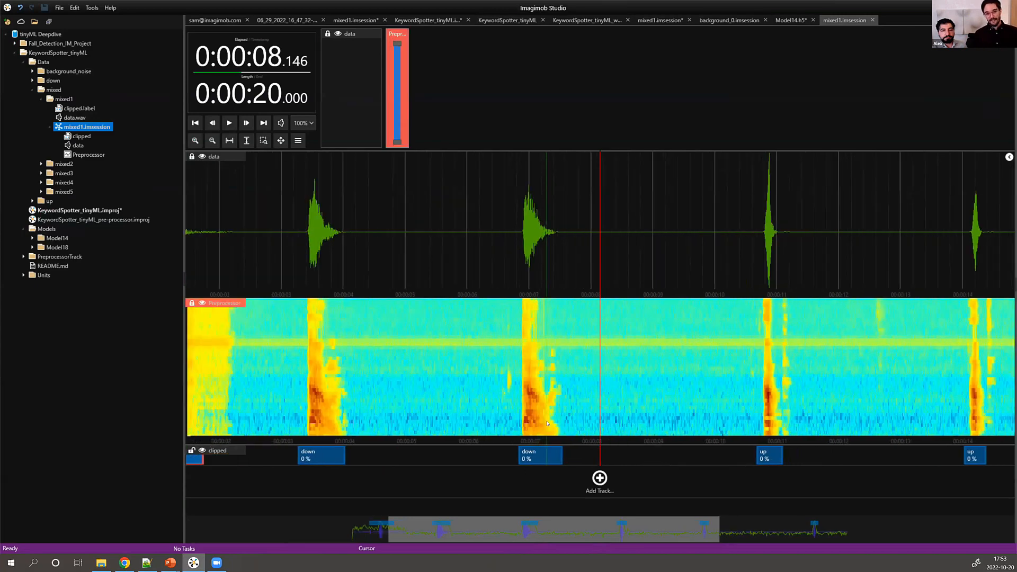
pyautogui.scroll(2, 547, 424)
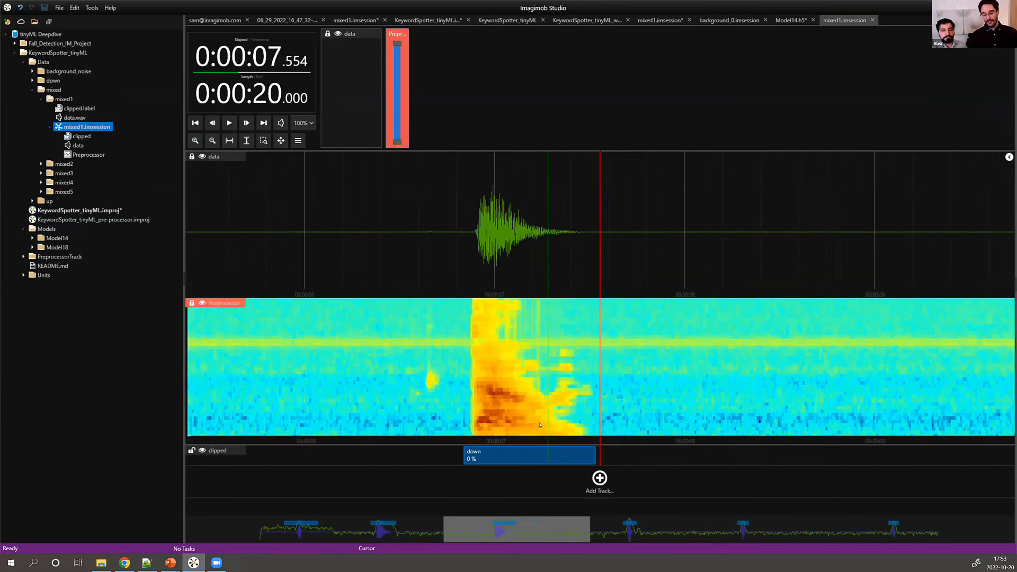
pyautogui.scroll(1, 540, 425)
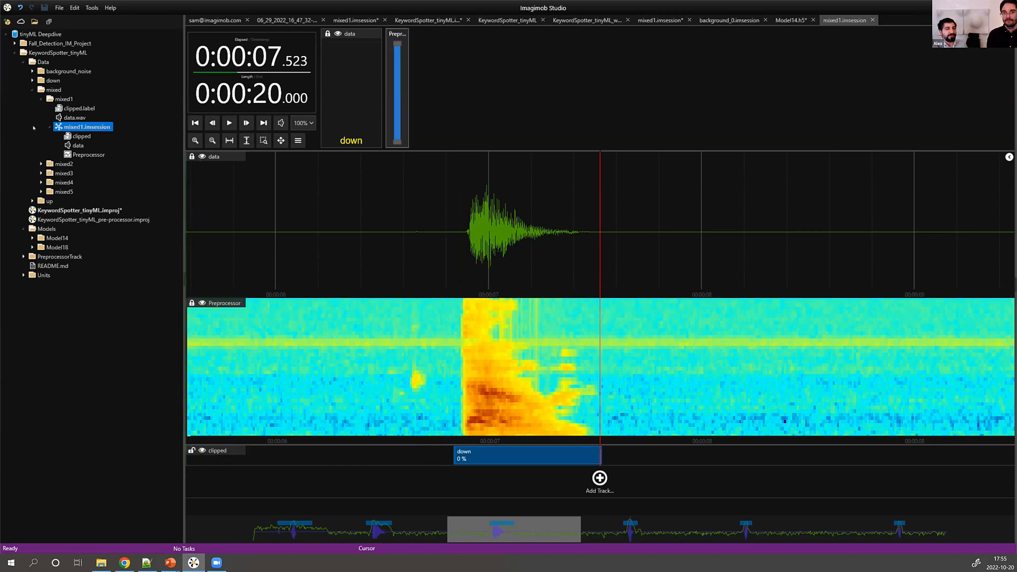
# Collapse the mixed data folder and open model.c from Model14's Edge_deepdive folder in Notepad++.
pyautogui.click(32, 90)
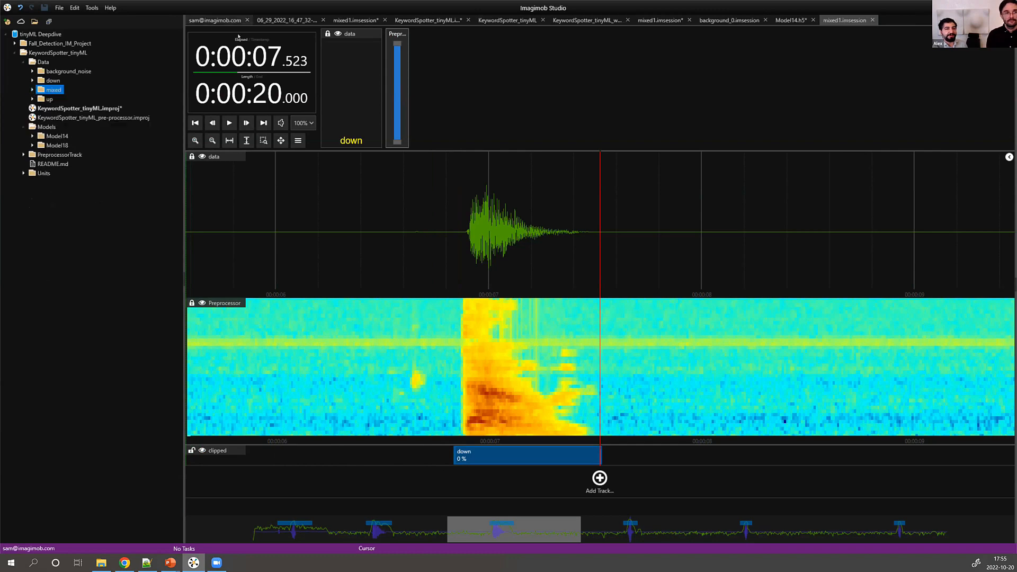
pyautogui.click(33, 137)
pyautogui.rightClick(78, 201)
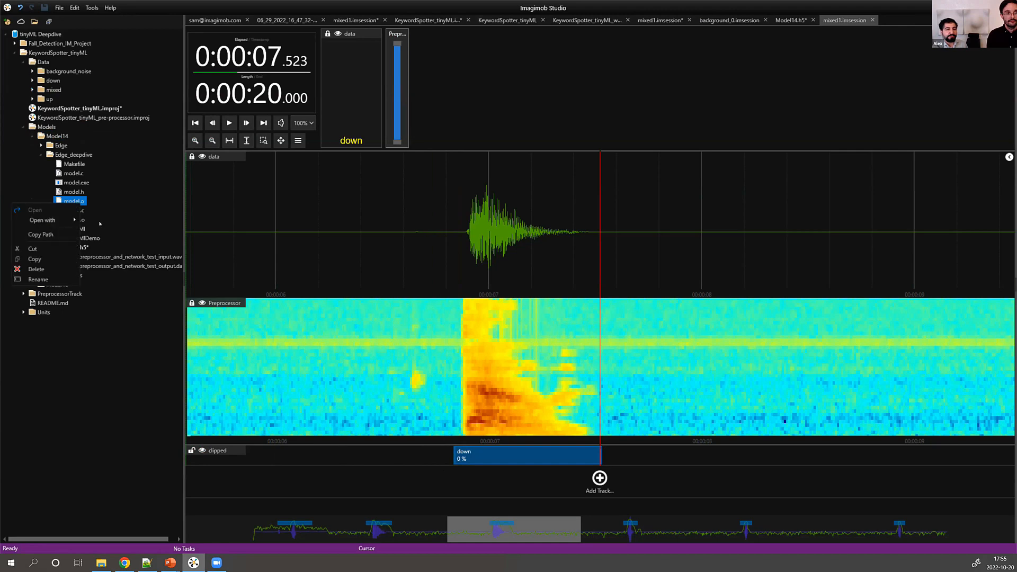
pyautogui.click(80, 210)
pyautogui.rightClick(79, 210)
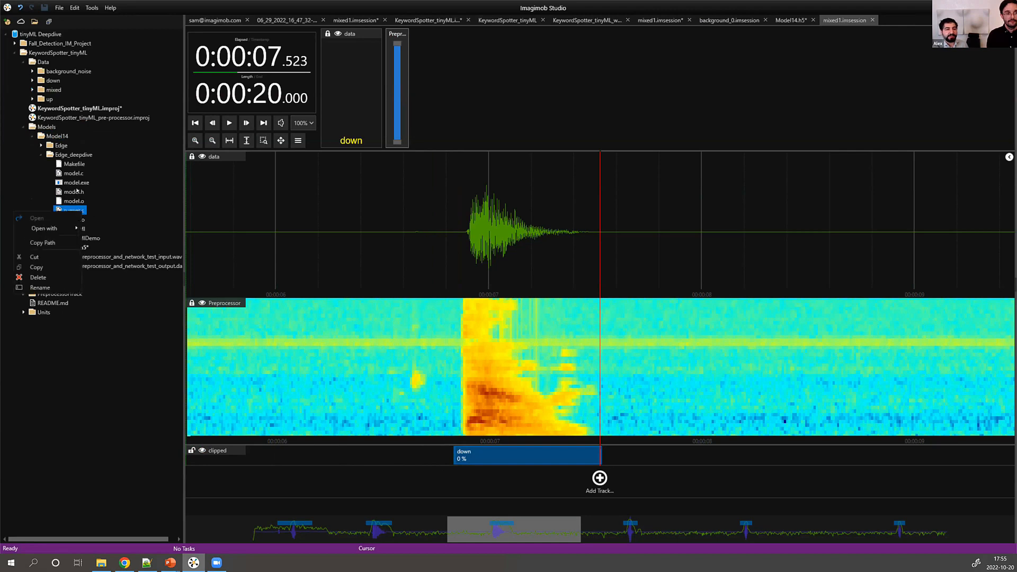
pyautogui.rightClick(79, 176)
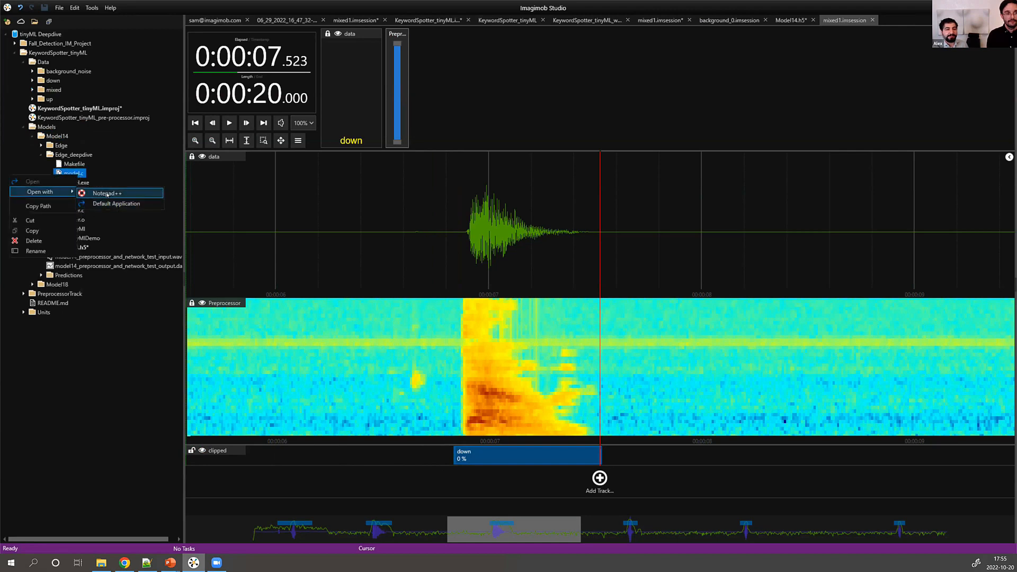
pyautogui.click(108, 196)
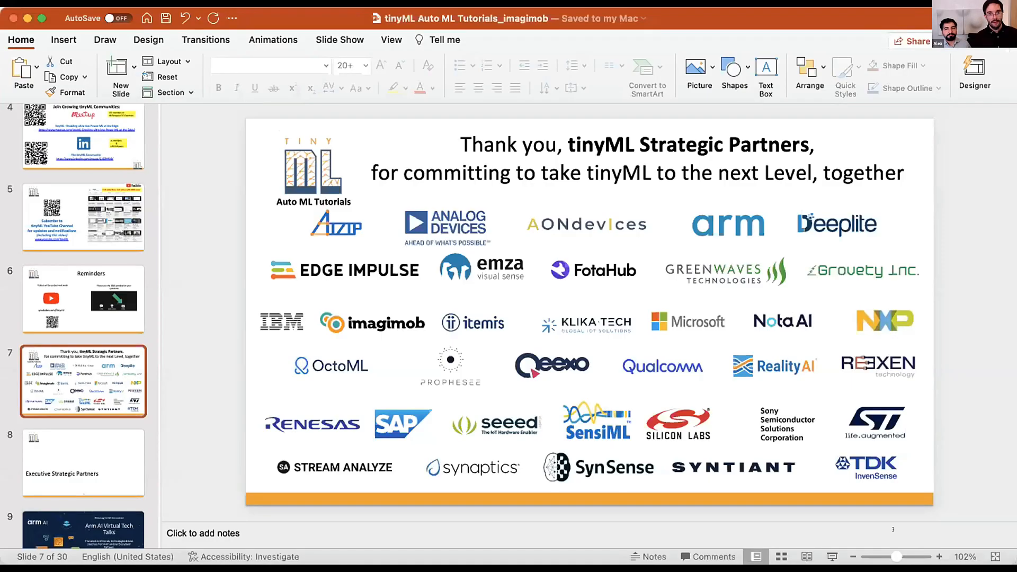
# Start the slideshow of the tinyML Auto ML Tutorials_imagimob presentation in PowerPoint from the Strategic Partners slide.
pyautogui.click(831, 556)
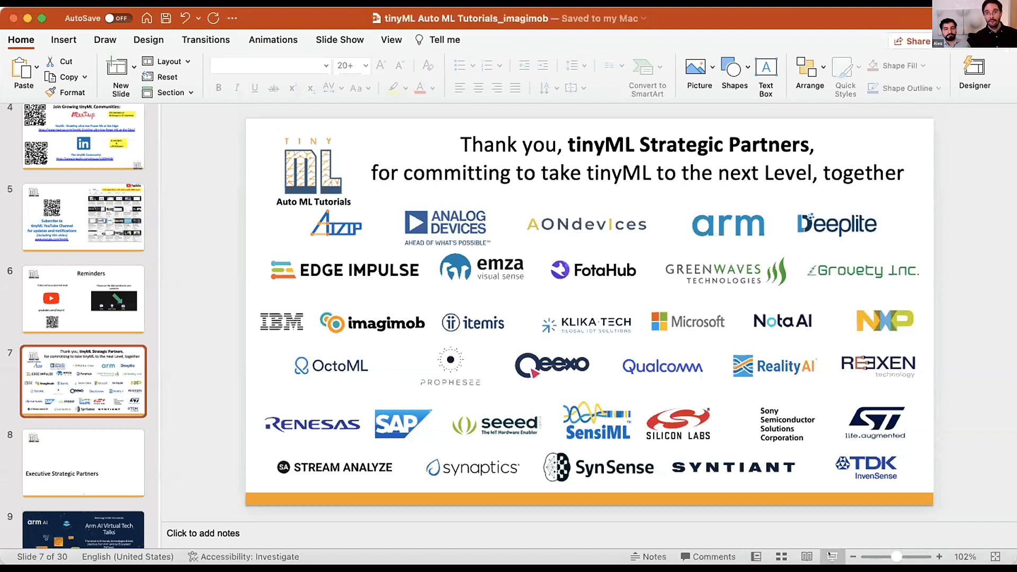